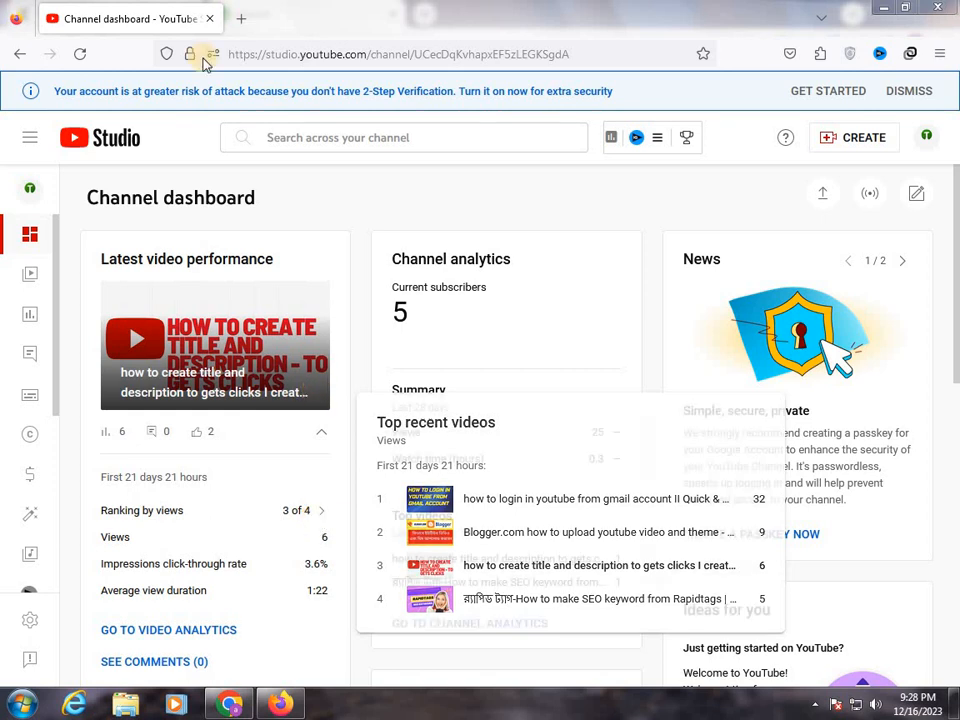
Step: Open Canva in a new browser tab and start a YouTube Thumbnail from the Yellow Bright Business Idea Tutorial template
{"action": "key", "text": "ctrl+t"}
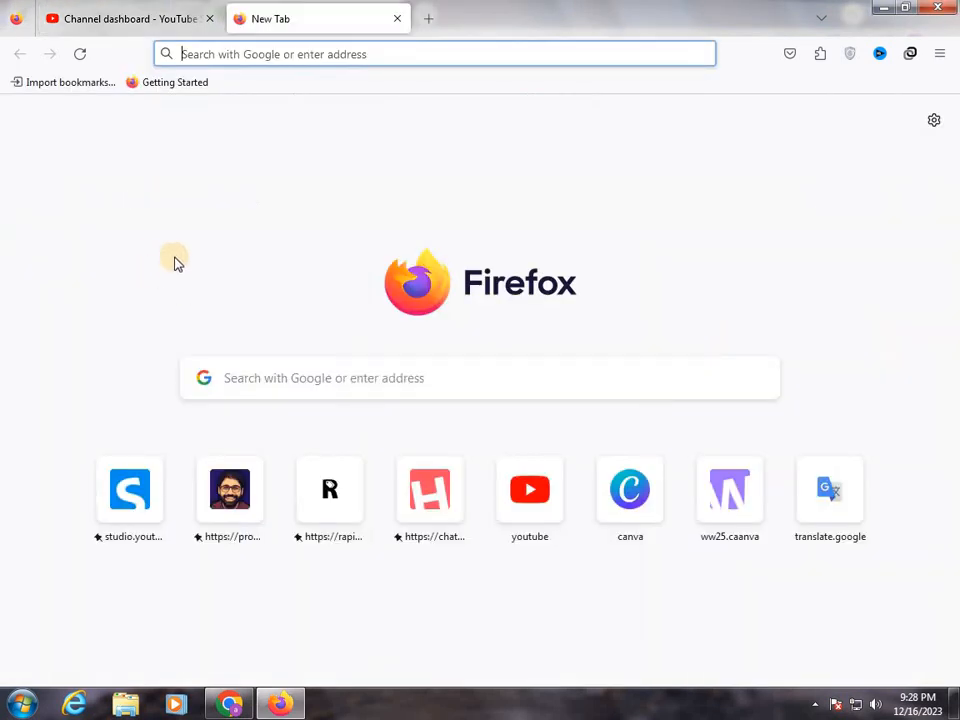
{"action": "left_click", "coordinate": [638, 515]}
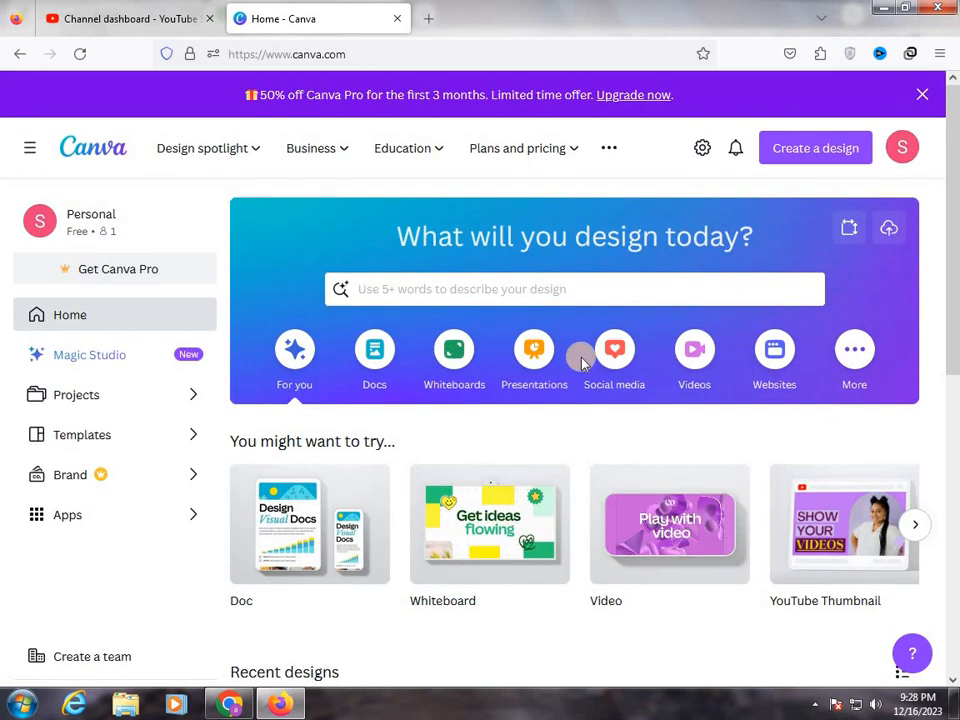
{"action": "left_click", "coordinate": [816, 148]}
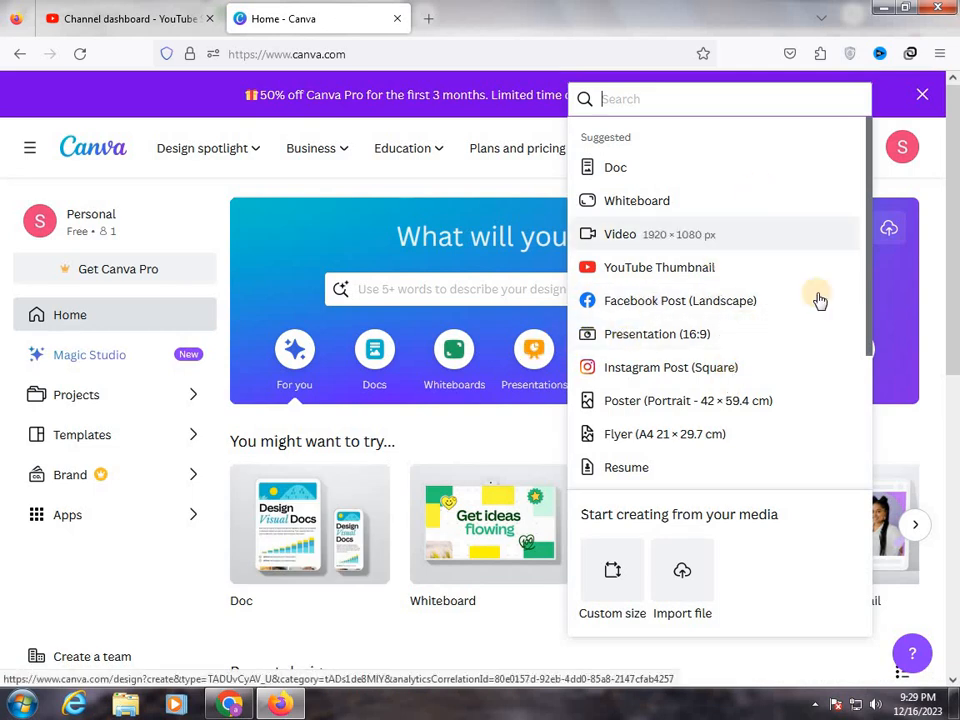
{"action": "left_click", "coordinate": [680, 274]}
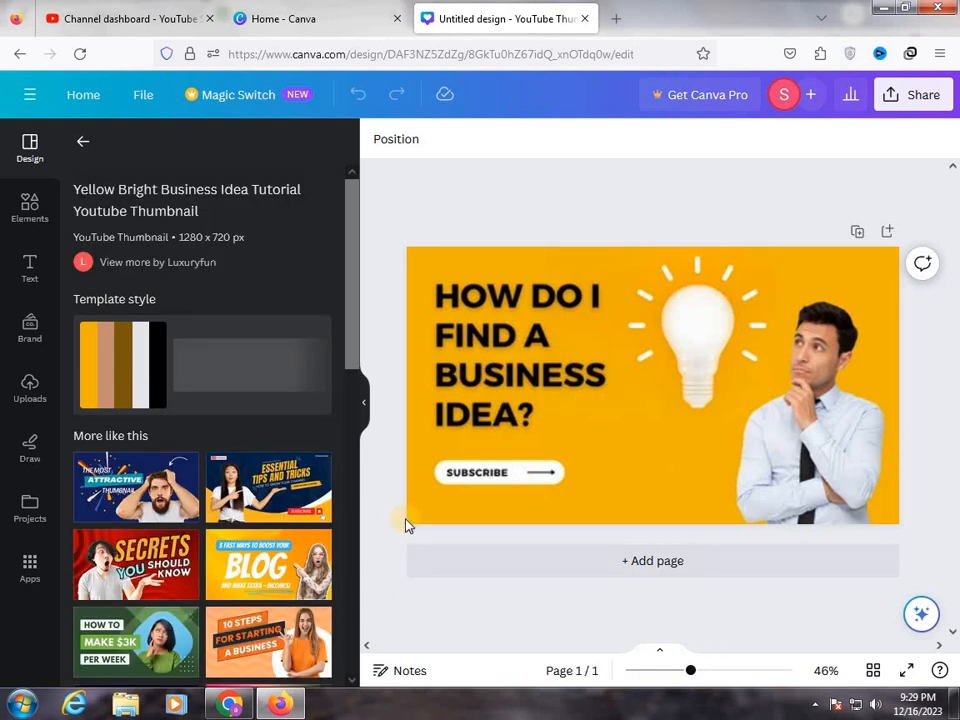
Step: Delete the "HOW DO I FIND A BUSINESS IDEA?" headline from the template
{"action": "left_click", "coordinate": [523, 399]}
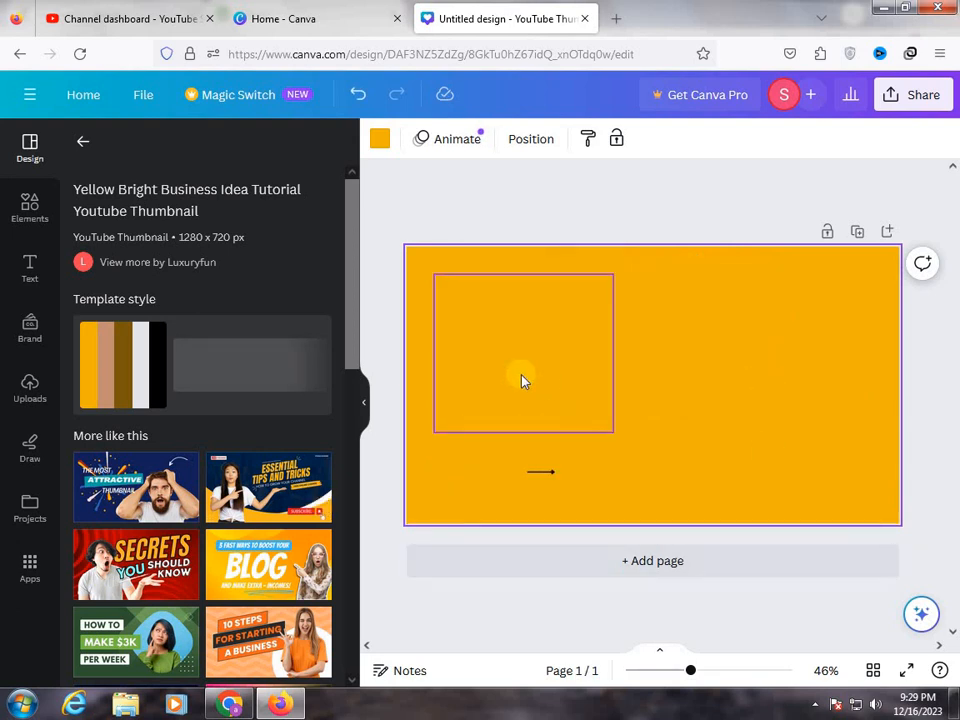
{"action": "left_click", "coordinate": [521, 380]}
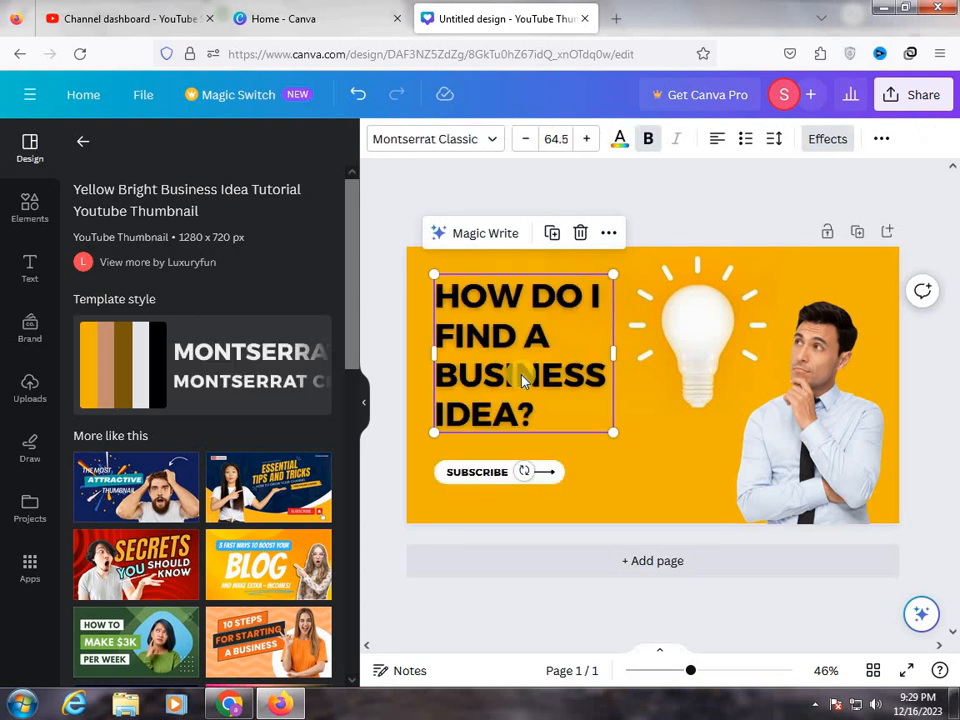
{"action": "left_click", "coordinate": [580, 232]}
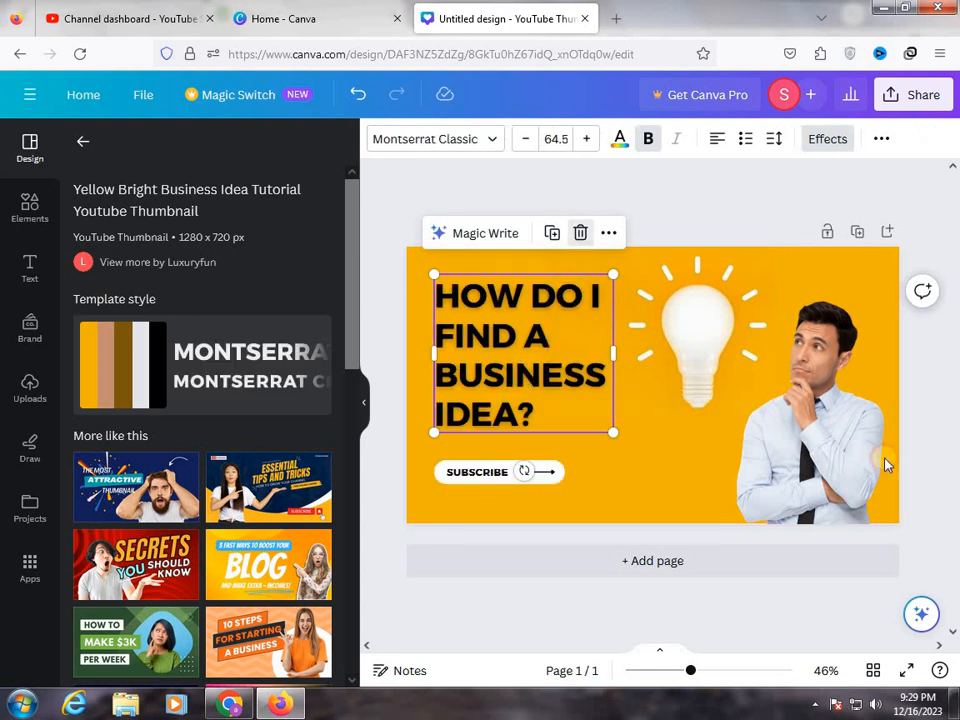
Step: Delete the light bulb image and the photo of the thinking man, leaving the SUBSCRIBE label in place
{"action": "left_click", "coordinate": [748, 396]}
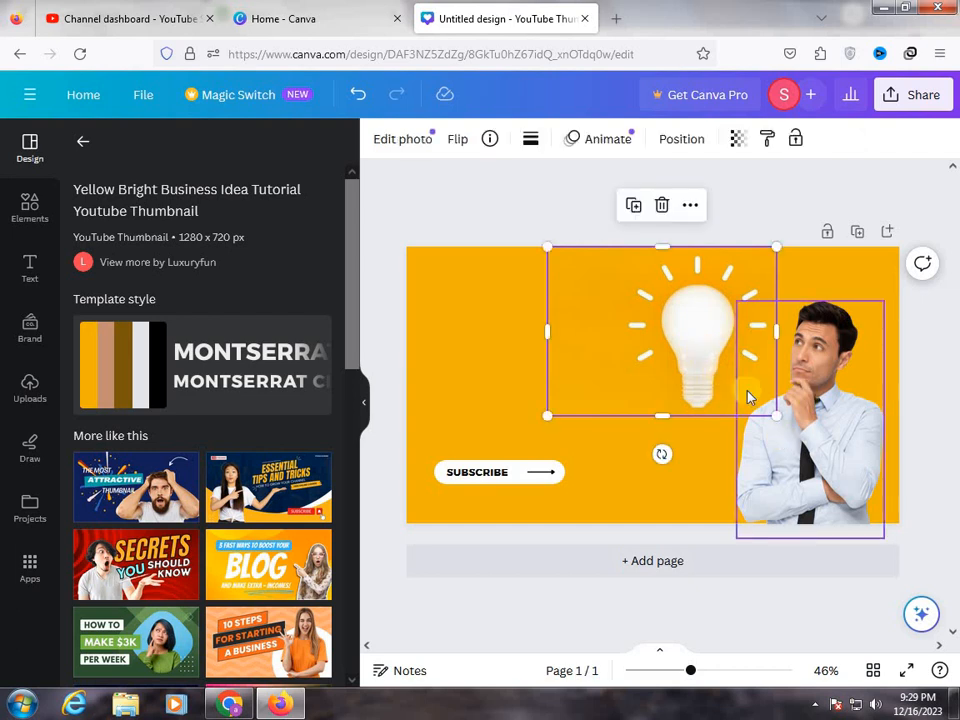
{"action": "left_click", "coordinate": [665, 205]}
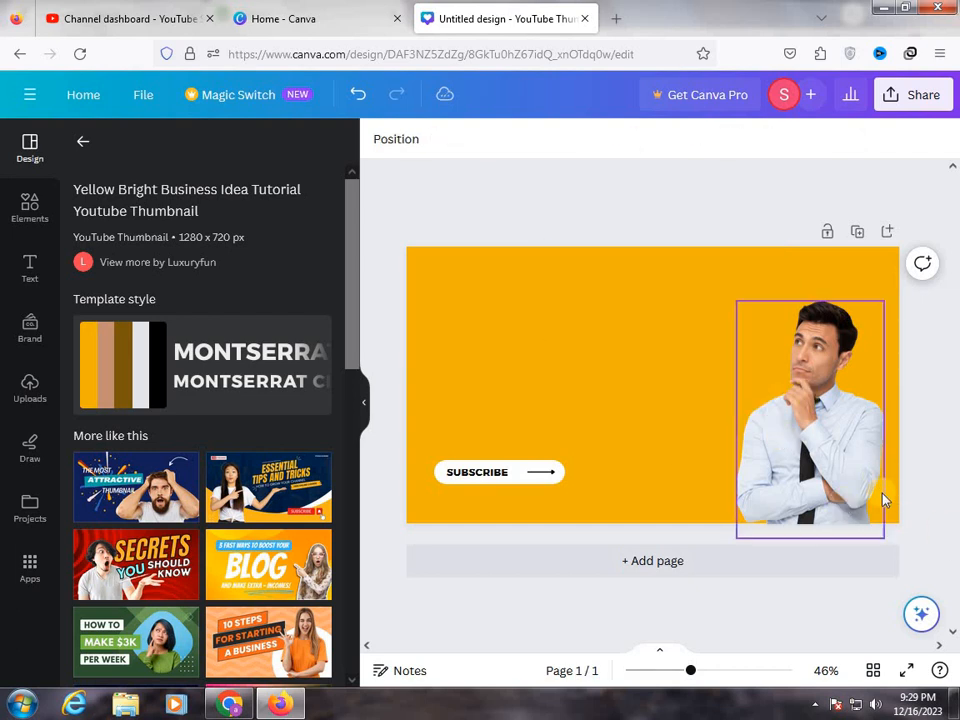
{"action": "left_click", "coordinate": [839, 454]}
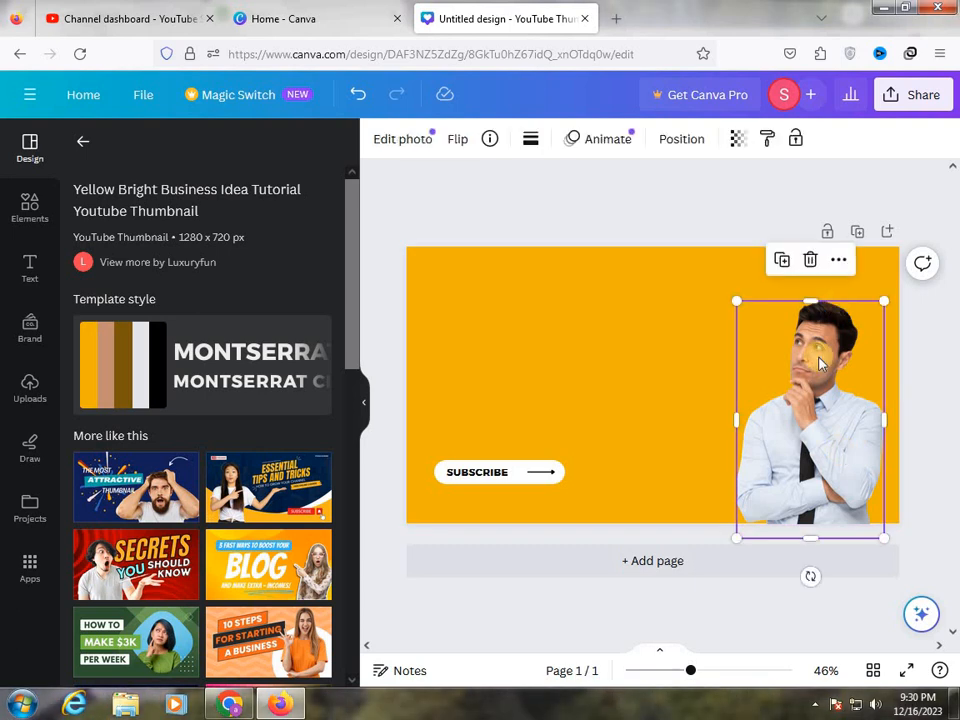
{"action": "left_click", "coordinate": [810, 262]}
{"action": "mouse_move", "coordinate": [505, 479]}
{"action": "left_mouse_down"}
{"action": "mouse_move", "coordinate": [666, 472]}
{"action": "mouse_move", "coordinate": [594, 480]}
{"action": "mouse_move", "coordinate": [500, 470]}
{"action": "left_mouse_up"}
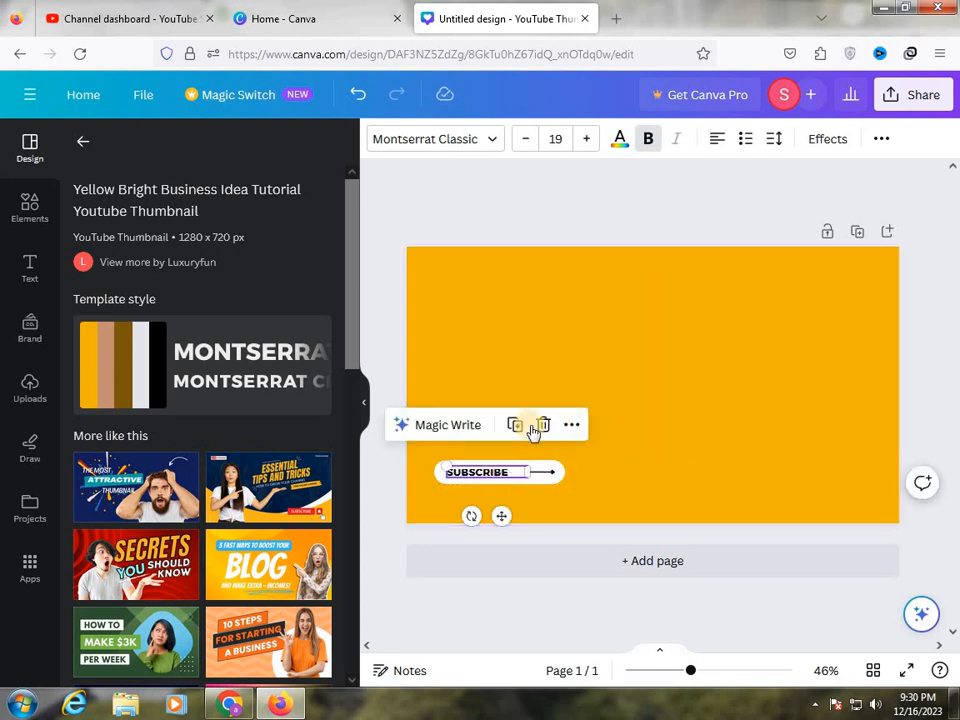
{"action": "left_click", "coordinate": [670, 390]}
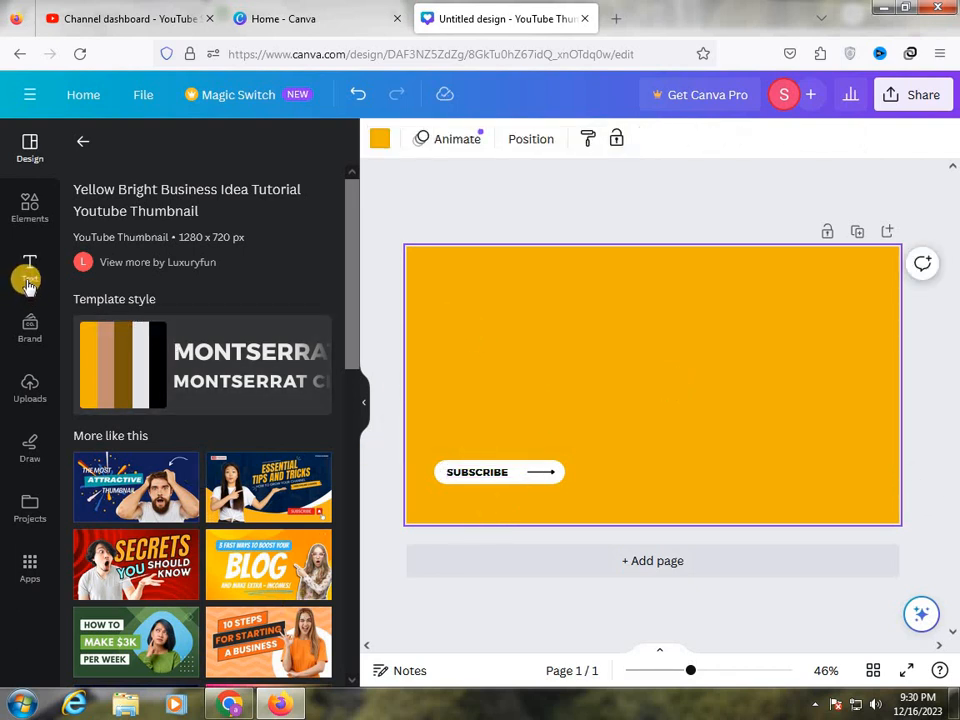
{"action": "left_click", "coordinate": [28, 218]}
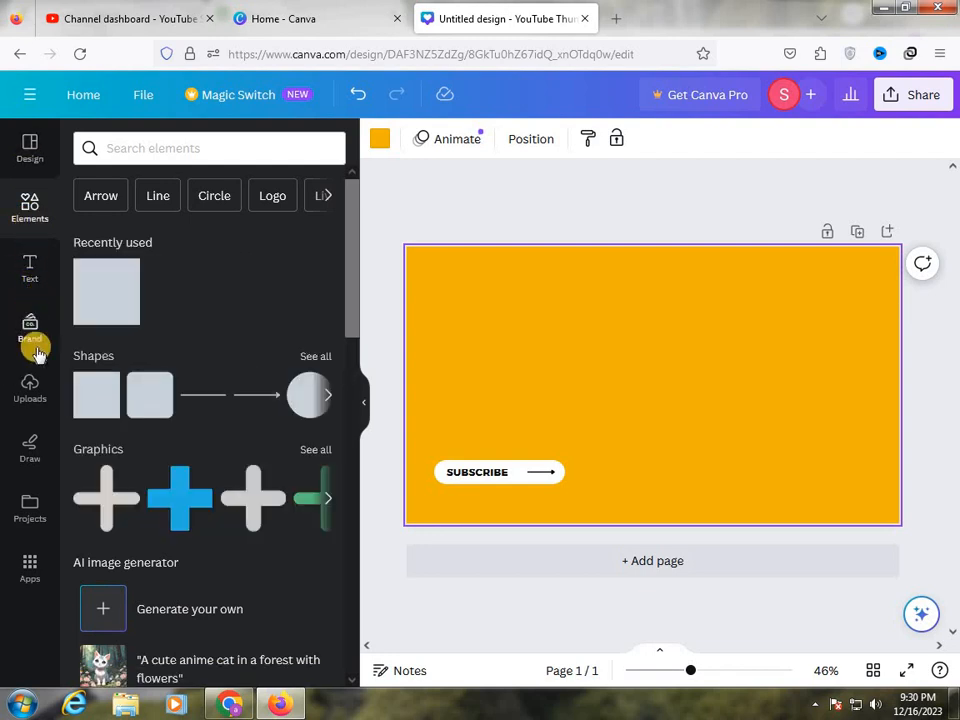
{"action": "left_click", "coordinate": [31, 392]}
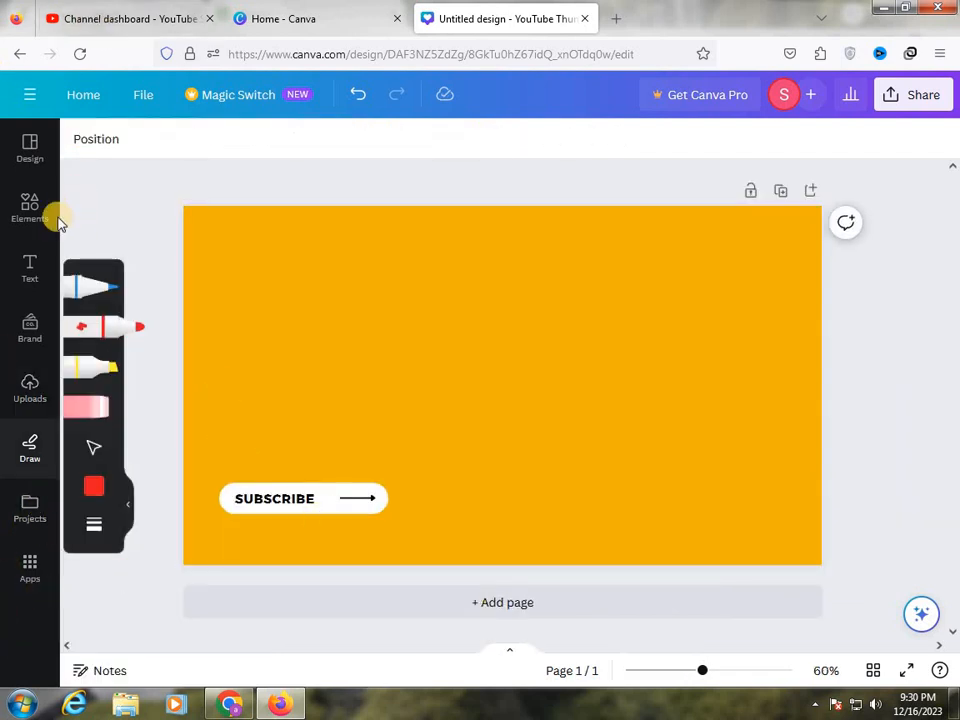
{"action": "left_click", "coordinate": [28, 145]}
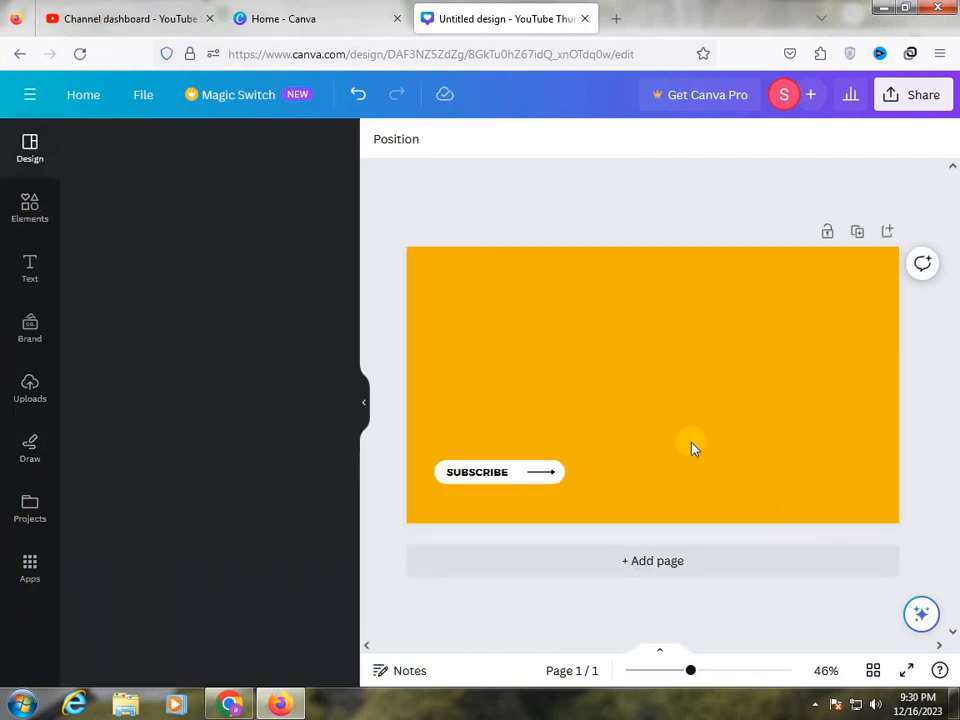
Step: Add the recently used square shape to the thumbnail and enter the text "HOW TO CREATE" in it
{"action": "left_click", "coordinate": [31, 212]}
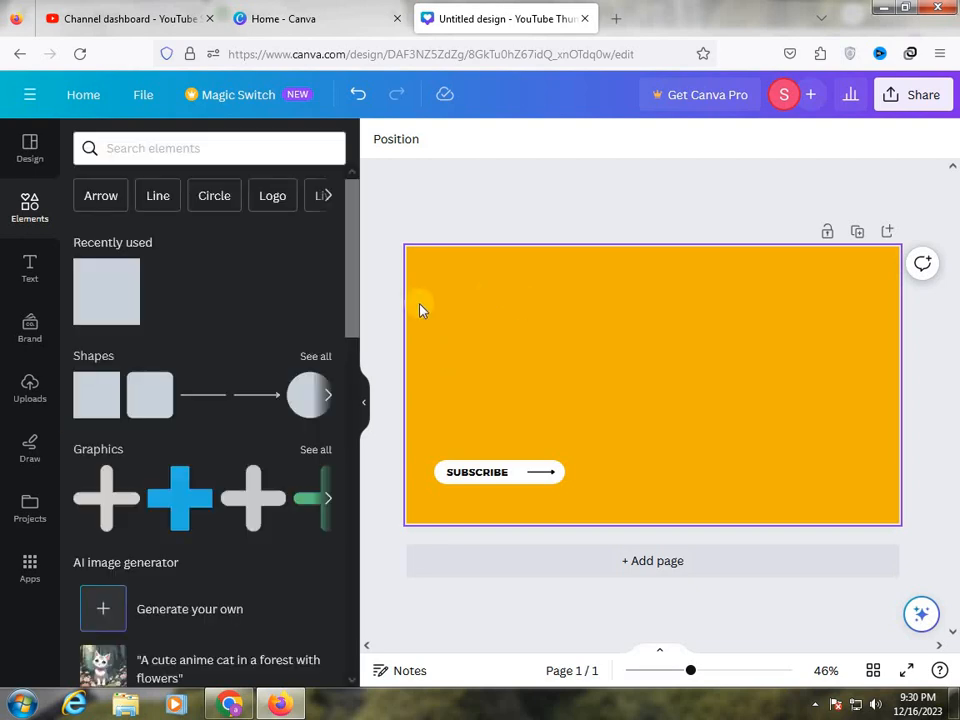
{"action": "left_click", "coordinate": [97, 300]}
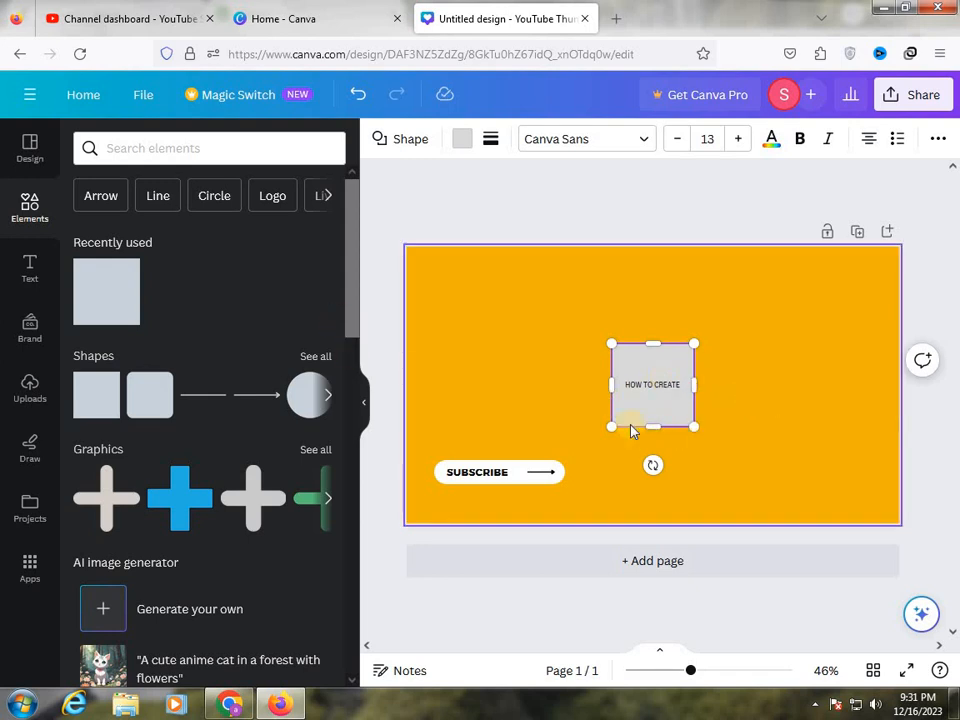
{"action": "left_click", "coordinate": [604, 418]}
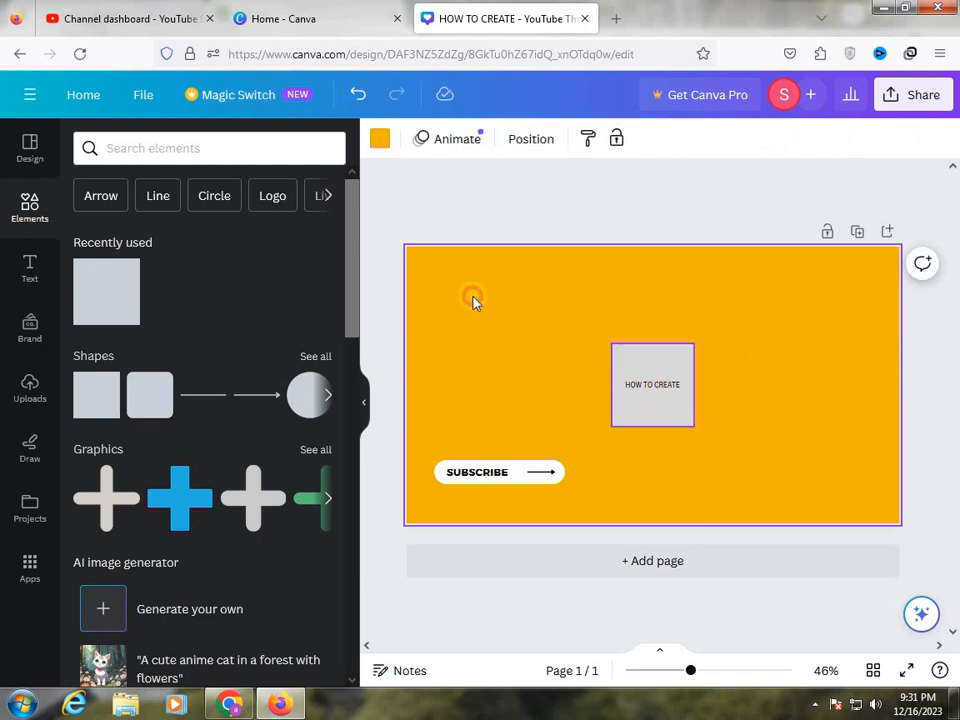
Step: Move the "HOW TO CREATE" box to the upper-left corner of the thumbnail and stretch it into a wide rectangle
{"action": "left_click_drag", "start_coordinate": [473, 298], "coordinate": [500, 324]}
{"action": "left_click_drag", "start_coordinate": [533, 306], "coordinate": [408, 320]}
{"action": "left_click", "coordinate": [529, 301]}
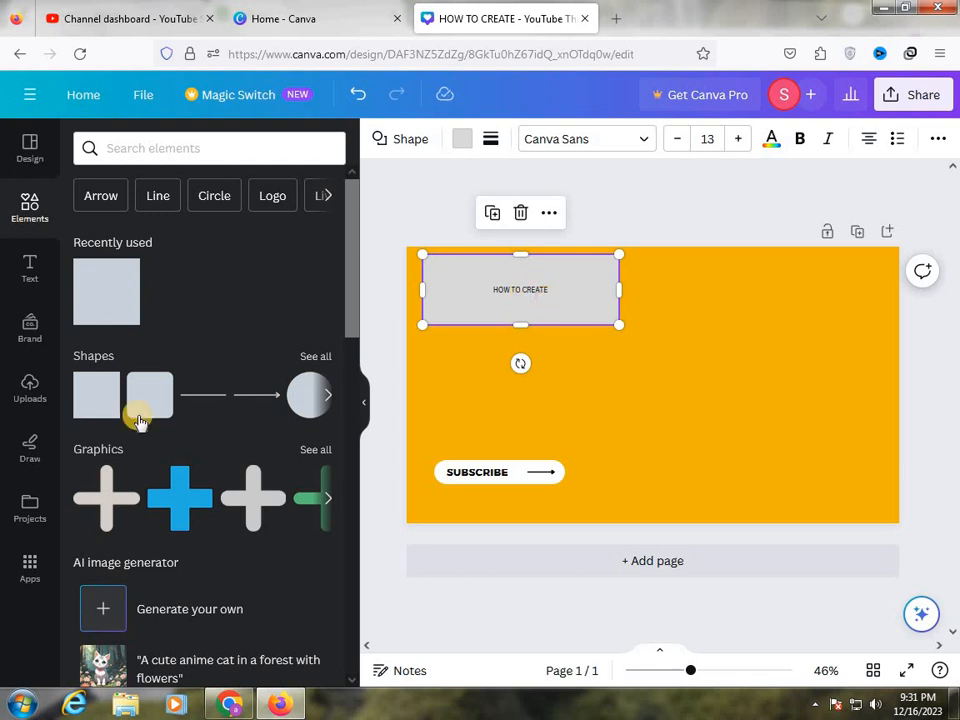
Step: Increase the font size of the "HOW TO CREATE" text to 43
{"action": "left_click", "coordinate": [530, 284]}
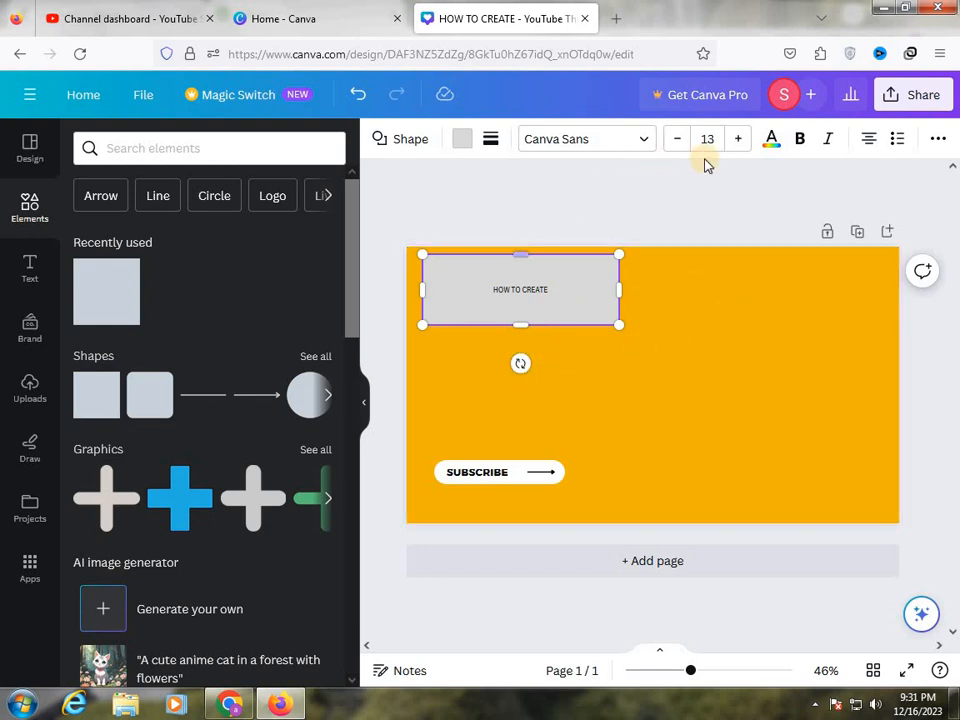
{"action": "left_click", "coordinate": [736, 142]}
{"action": "left_click", "coordinate": [736, 142]}
{"action": "left_click", "coordinate": [736, 142]}
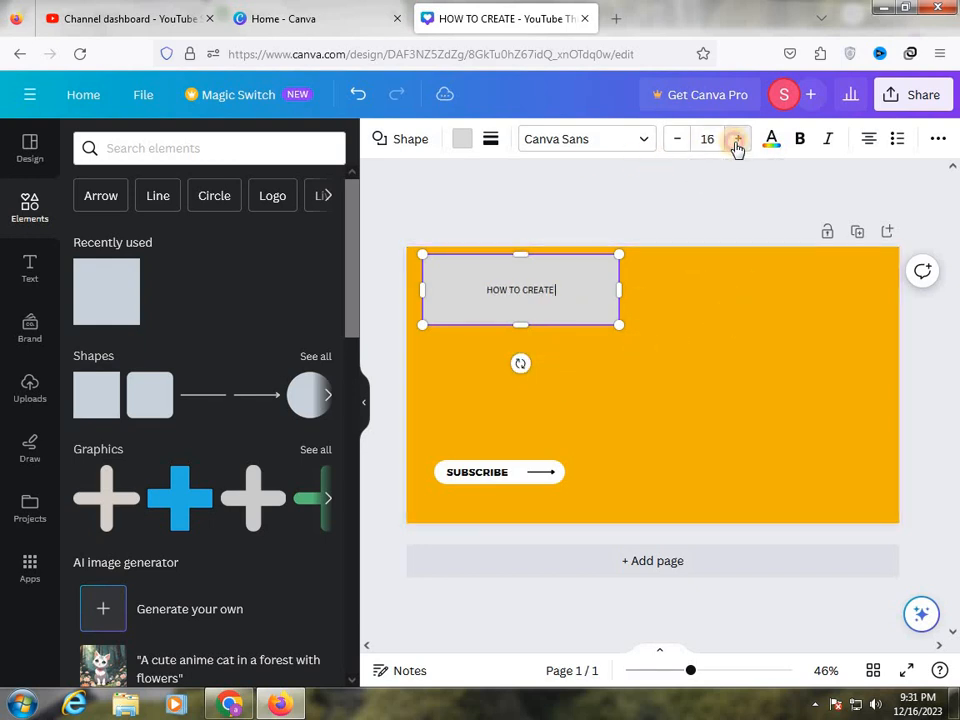
{"action": "left_click", "coordinate": [736, 142]}
{"action": "left_click", "coordinate": [736, 142]}
{"action": "double_click", "coordinate": [736, 142]}
{"action": "left_click", "coordinate": [736, 142]}
{"action": "double_click", "coordinate": [736, 142]}
{"action": "double_click", "coordinate": [736, 142]}
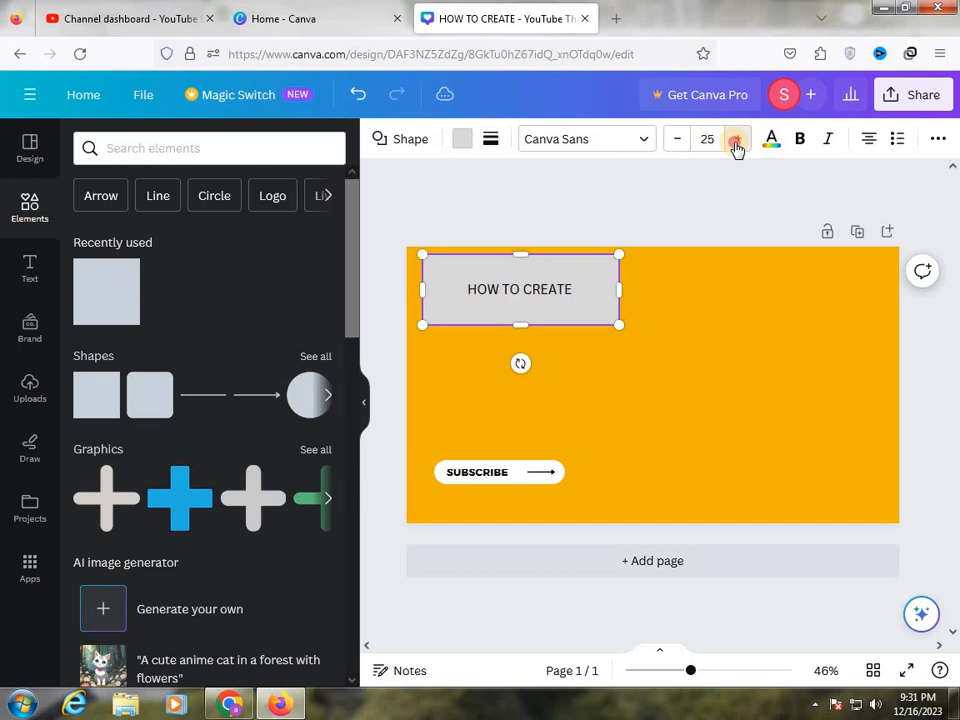
{"action": "left_click", "coordinate": [736, 142]}
{"action": "left_click", "coordinate": [736, 142]}
{"action": "left_click", "coordinate": [736, 142]}
{"action": "left_click", "coordinate": [736, 142]}
{"action": "left_click", "coordinate": [736, 142]}
{"action": "left_click", "coordinate": [736, 142]}
{"action": "left_click", "coordinate": [736, 142]}
{"action": "left_click", "coordinate": [736, 142]}
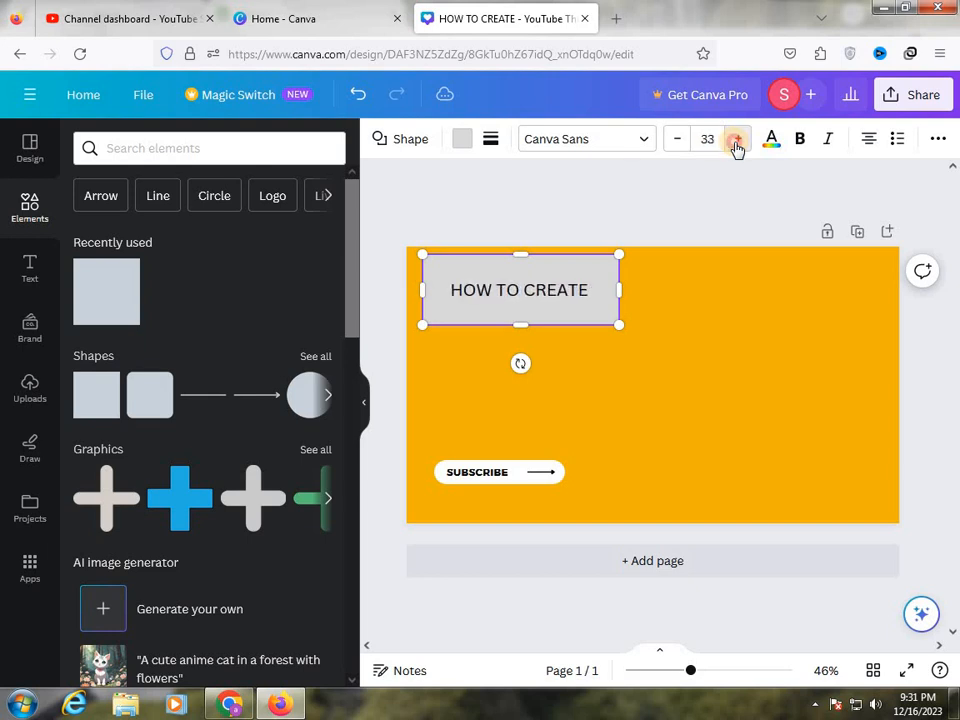
{"action": "left_click", "coordinate": [736, 142]}
{"action": "left_click", "coordinate": [736, 142]}
{"action": "left_click", "coordinate": [736, 142]}
{"action": "left_click", "coordinate": [736, 142]}
{"action": "left_click", "coordinate": [736, 142]}
{"action": "left_click", "coordinate": [736, 142]}
{"action": "left_click", "coordinate": [736, 142]}
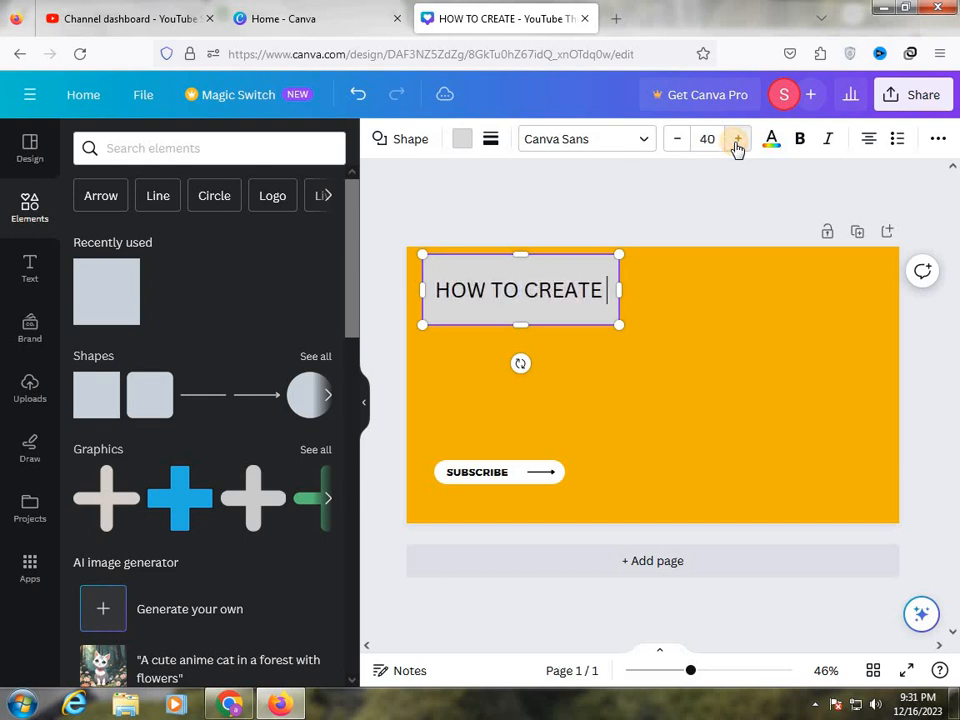
{"action": "left_click", "coordinate": [736, 142]}
{"action": "left_click", "coordinate": [736, 142]}
{"action": "left_click", "coordinate": [736, 142]}
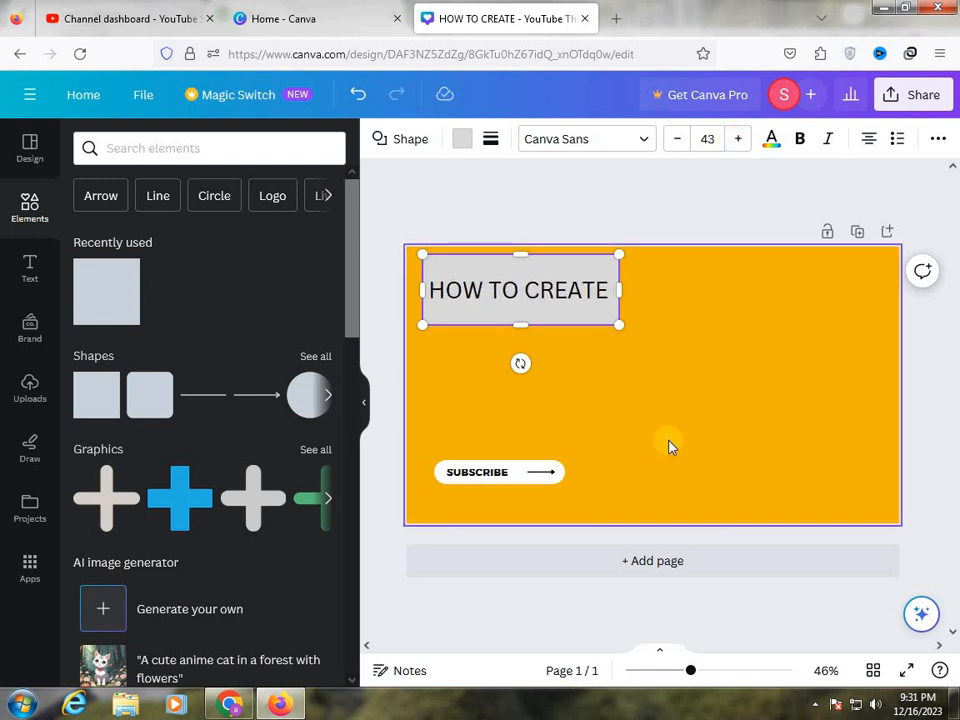
{"action": "left_click", "coordinate": [555, 500]}
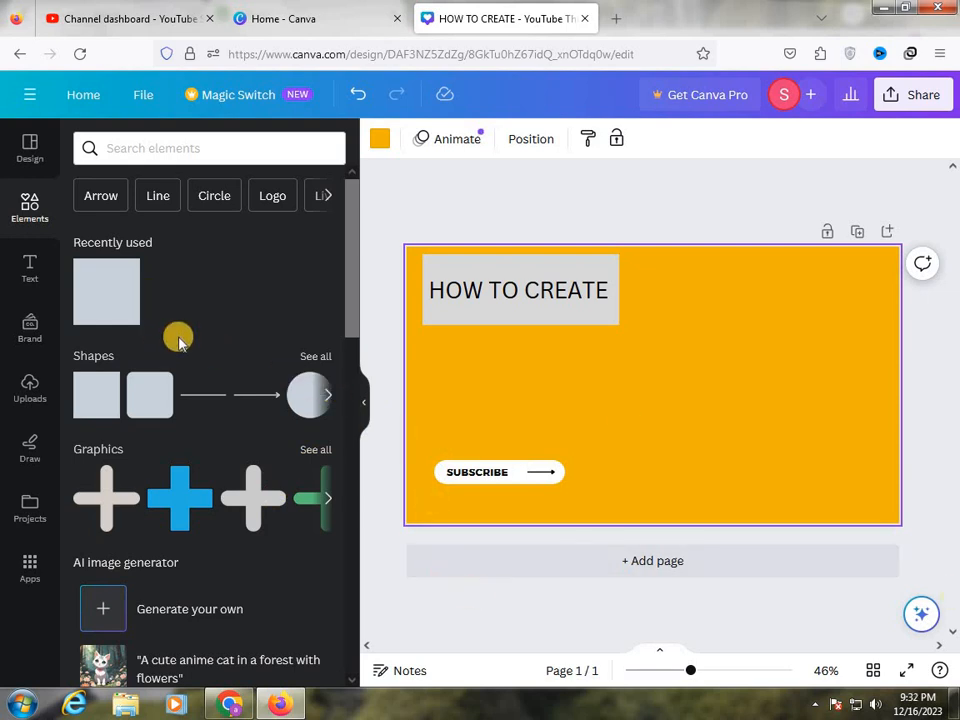
Step: Add a second square shape and enter the text "A YOUTUBE VIDEO THUMNAIL" in it
{"action": "left_click", "coordinate": [108, 303]}
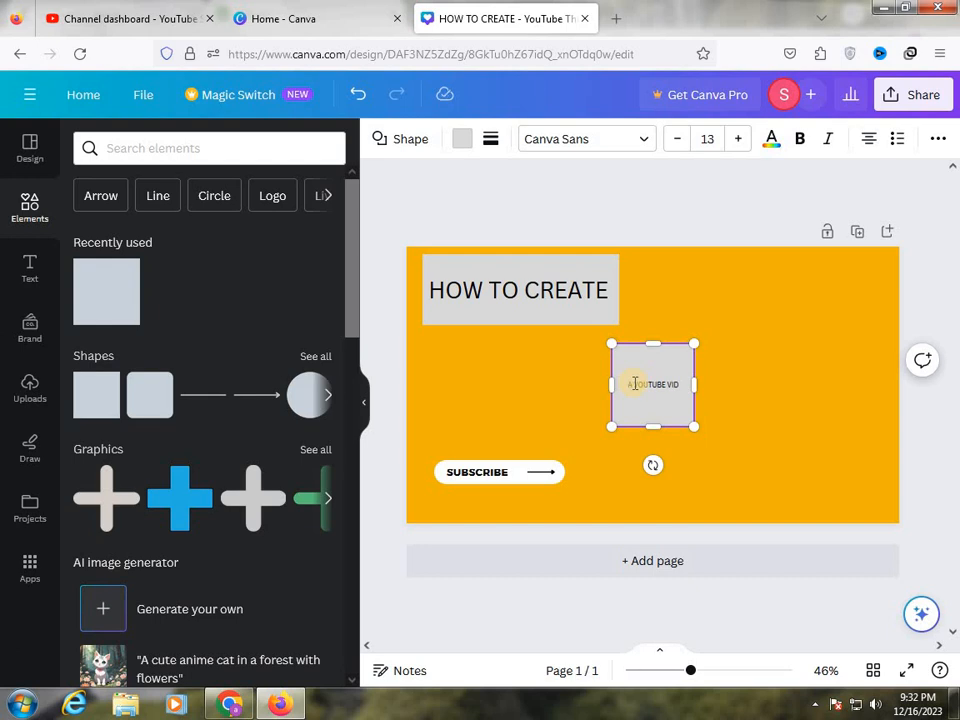
{"action": "type", "text": "EO THUM"}
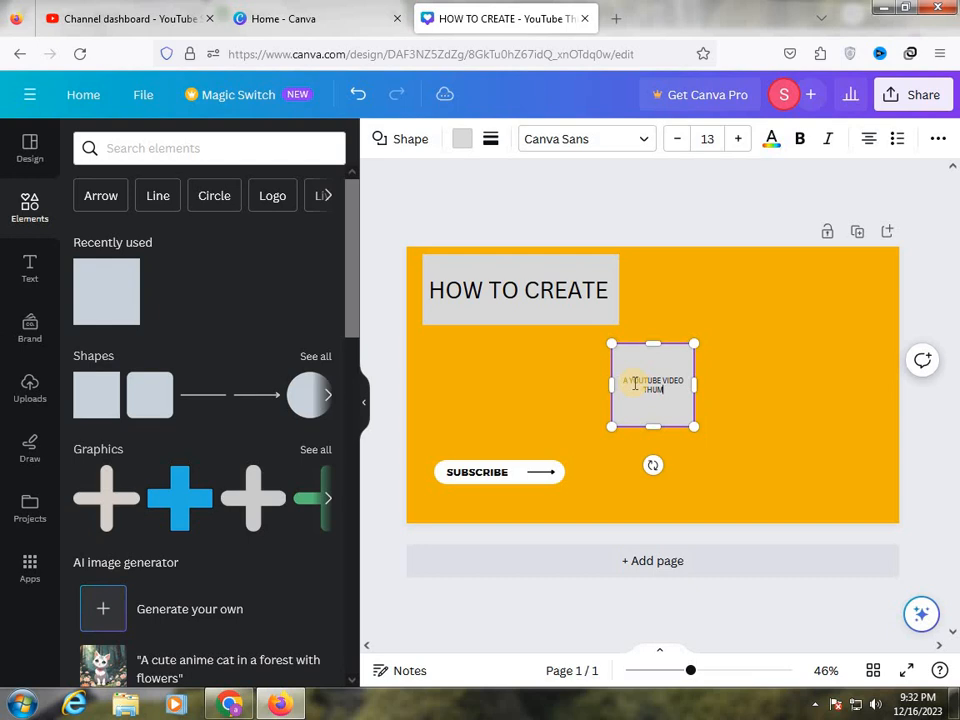
{"action": "key", "text": "BackSpace"}
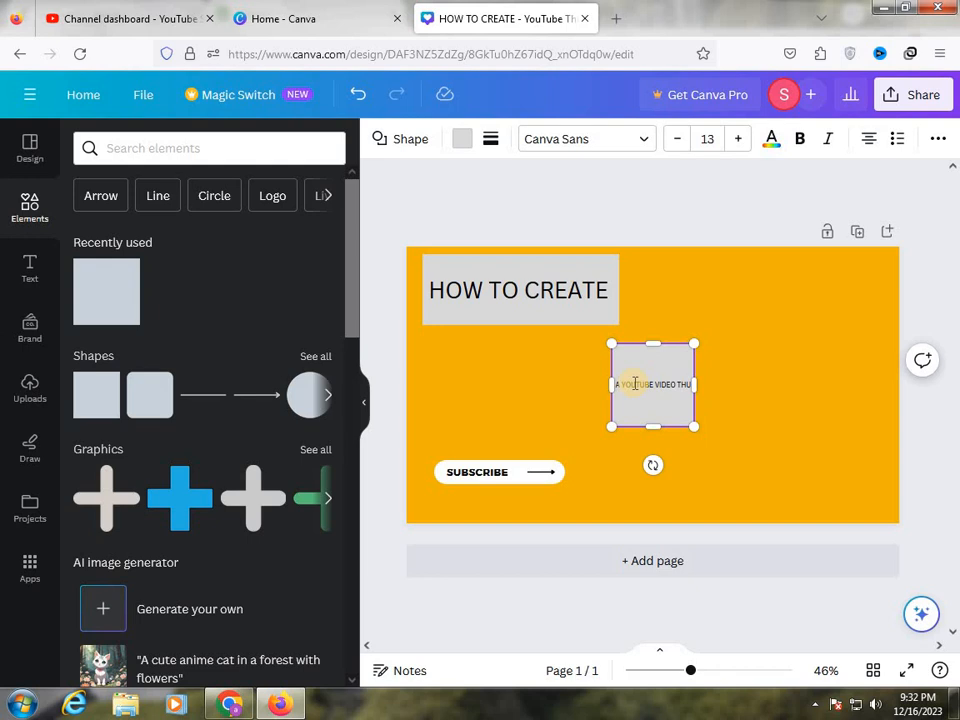
{"action": "type", "text": "MNAIL"}
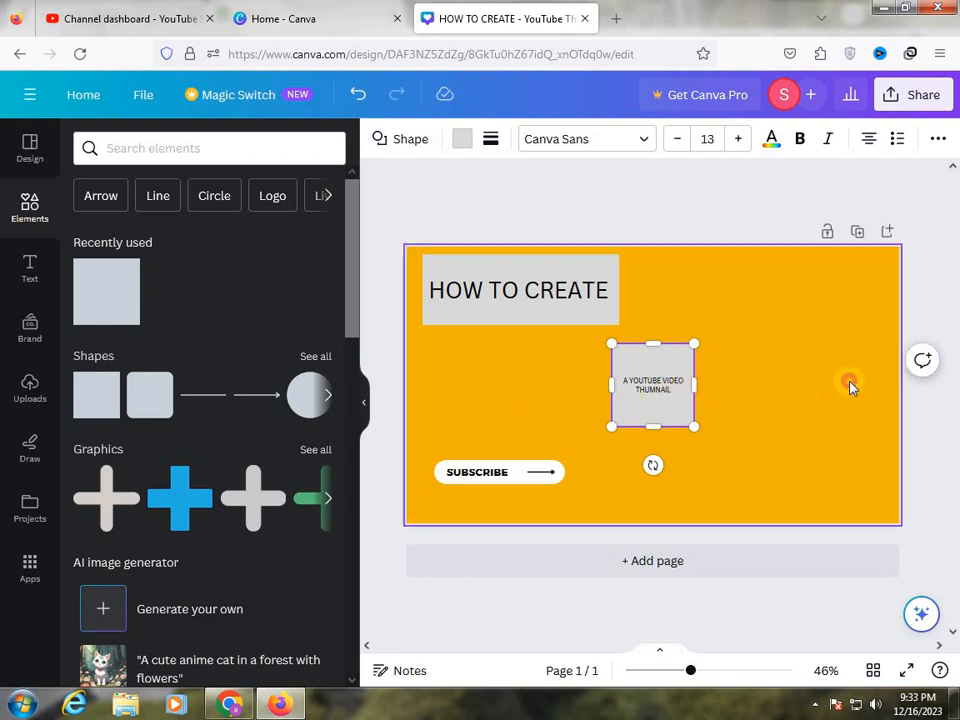
Step: Widen the second text box to sit under the "HOW TO CREATE" box and set its font size to 26
{"action": "left_click", "coordinate": [698, 398]}
{"action": "left_click_drag", "start_coordinate": [664, 392], "coordinate": [626, 379]}
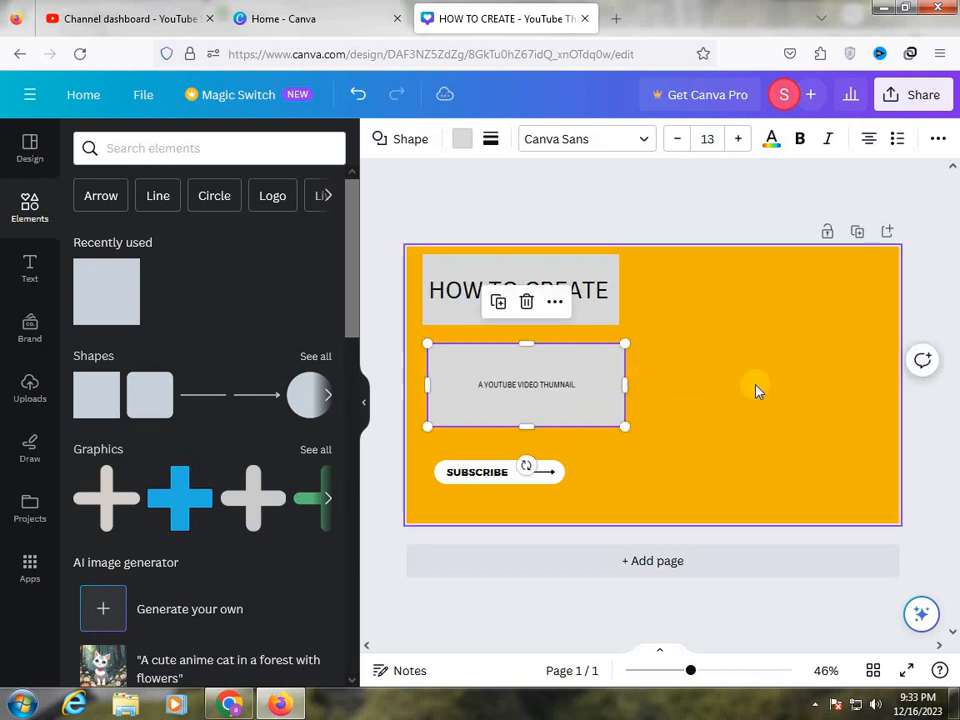
{"action": "left_click", "coordinate": [740, 140]}
{"action": "left_click", "coordinate": [740, 140]}
{"action": "left_click", "coordinate": [740, 140]}
{"action": "left_click", "coordinate": [740, 140]}
{"action": "left_click", "coordinate": [740, 140]}
{"action": "left_click", "coordinate": [740, 140]}
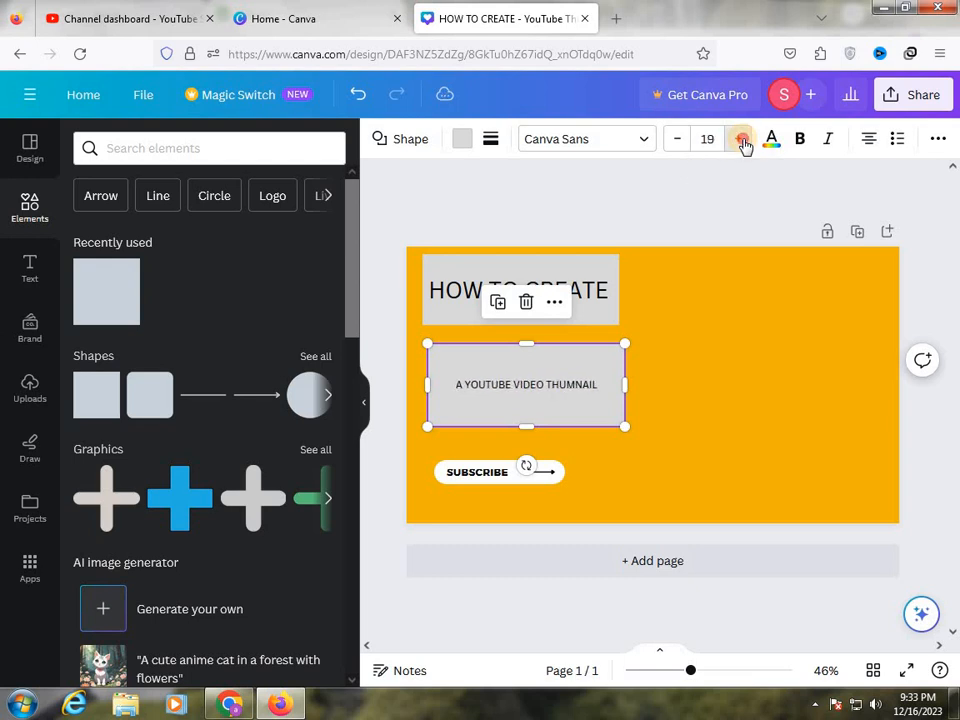
{"action": "left_click", "coordinate": [740, 140]}
{"action": "left_click", "coordinate": [740, 140]}
{"action": "left_click", "coordinate": [740, 140]}
{"action": "left_click", "coordinate": [740, 140]}
{"action": "left_click", "coordinate": [740, 140]}
{"action": "left_click", "coordinate": [740, 140]}
{"action": "left_click", "coordinate": [740, 140]}
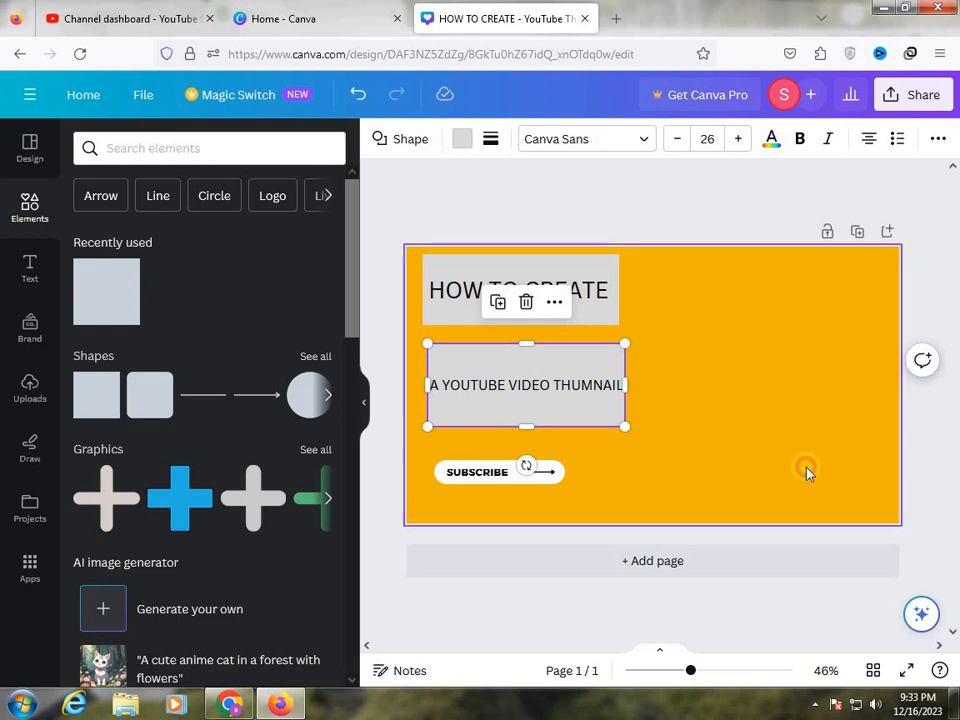
{"action": "left_click", "coordinate": [590, 445]}
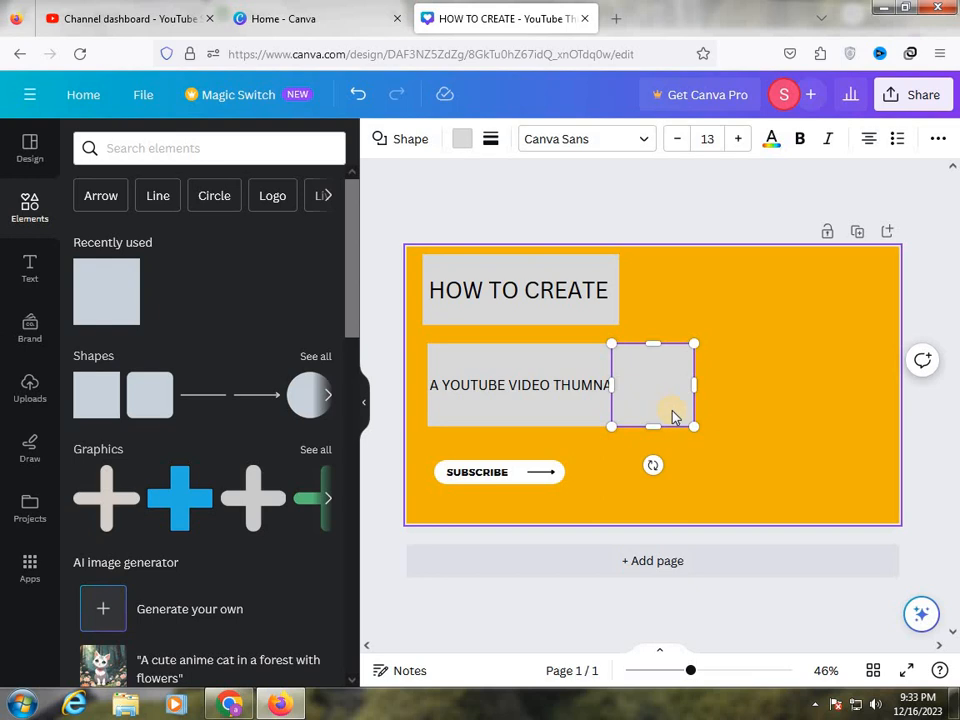
{"action": "left_click", "coordinate": [665, 392]}
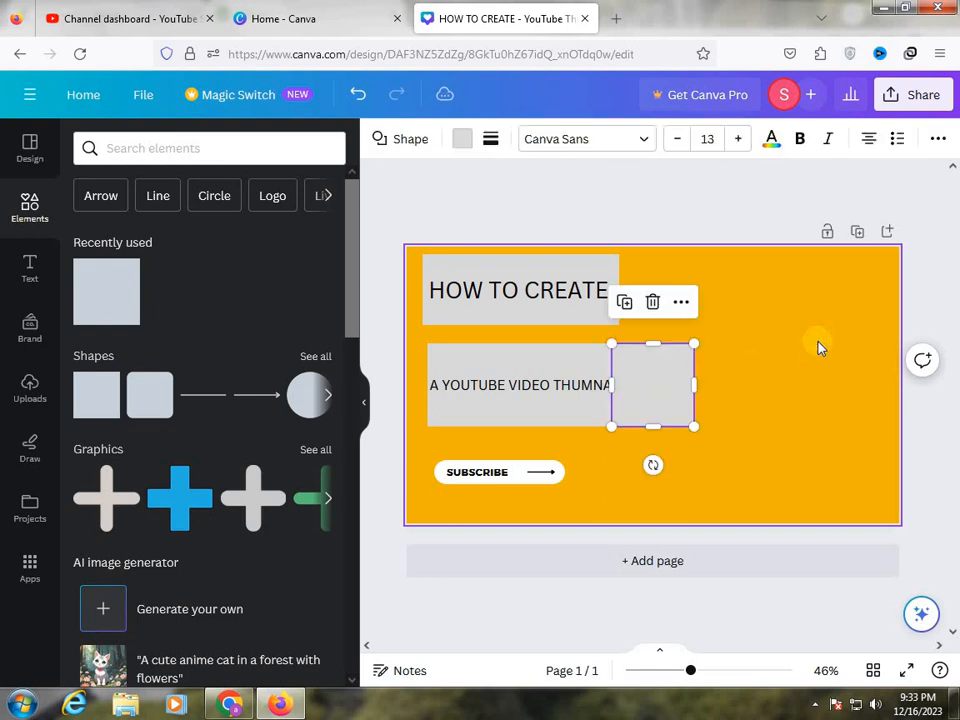
{"action": "left_click", "coordinate": [652, 301]}
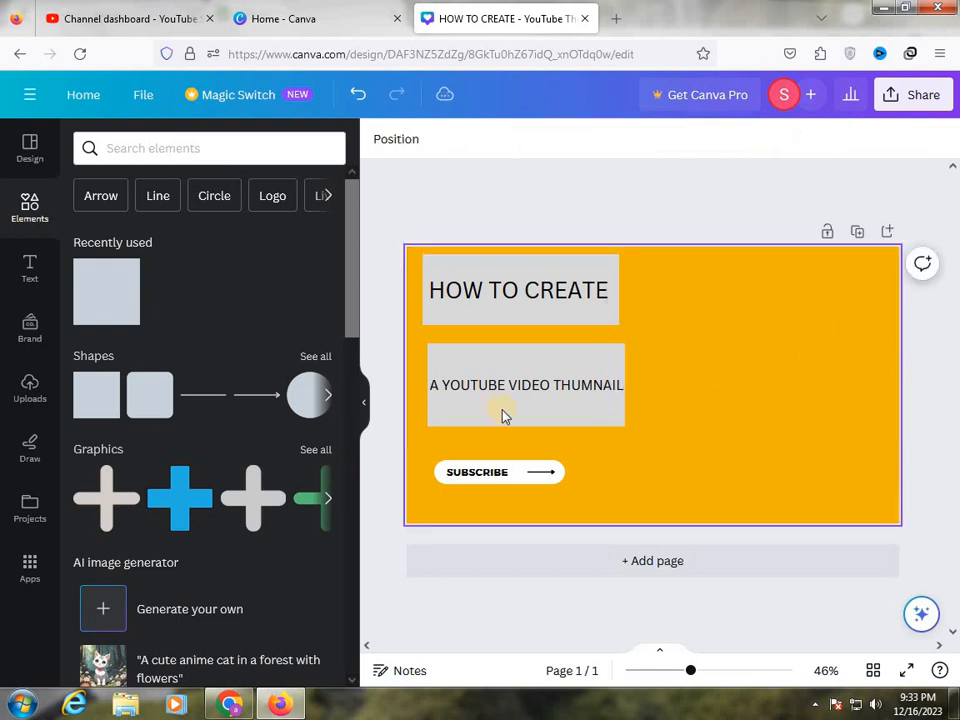
{"action": "left_click", "coordinate": [157, 366]}
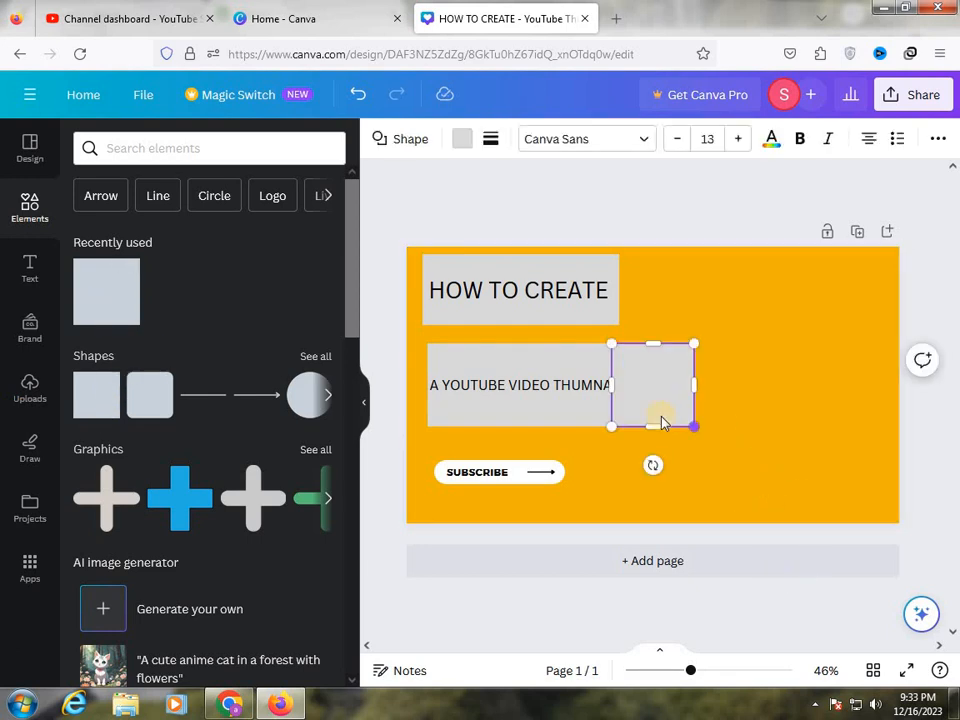
{"action": "left_click", "coordinate": [775, 458]}
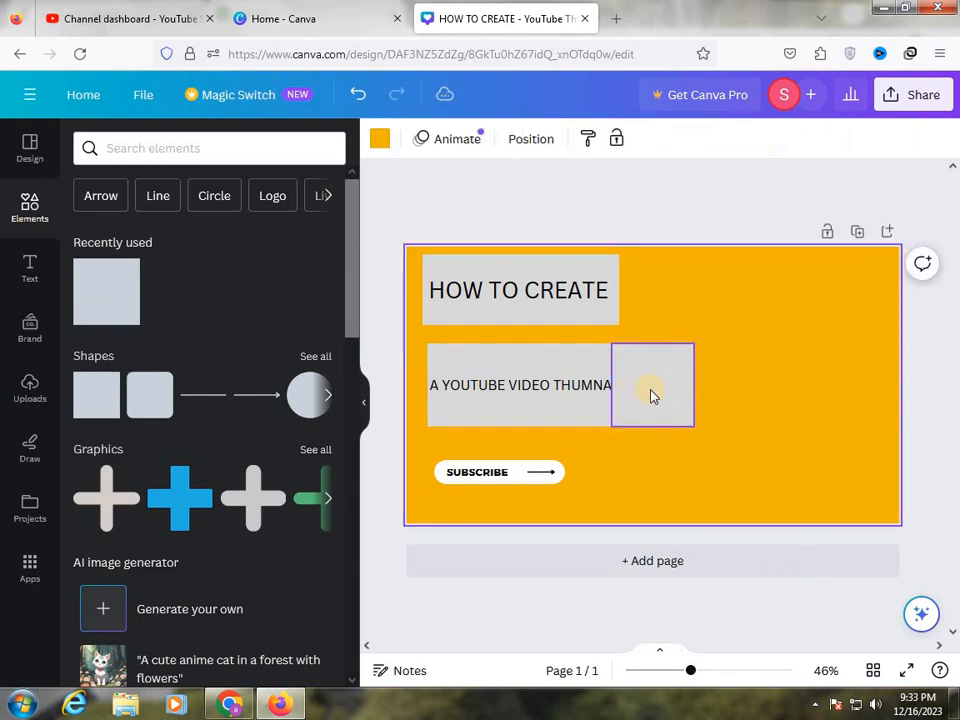
{"action": "left_click_drag", "start_coordinate": [688, 396], "coordinate": [740, 292]}
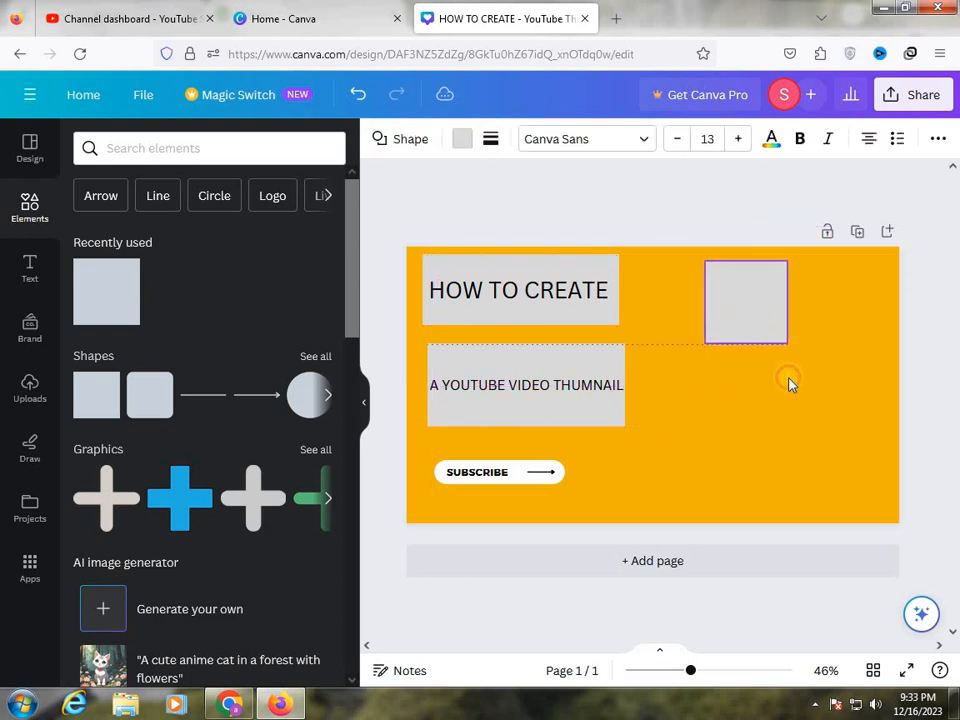
{"action": "left_click_drag", "start_coordinate": [746, 343], "coordinate": [758, 293]}
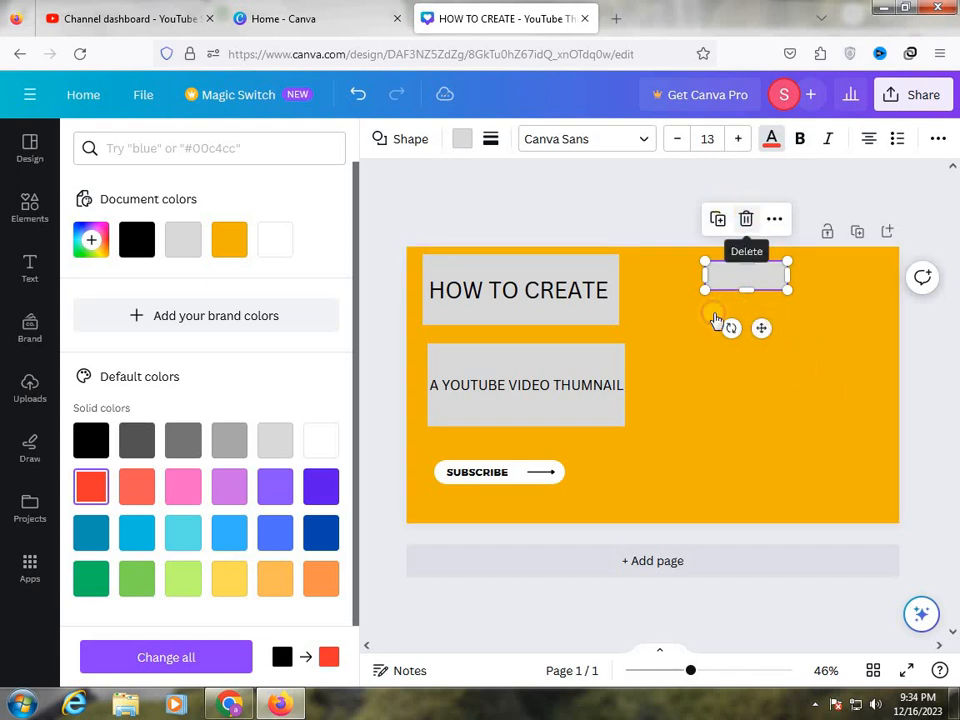
{"action": "key", "text": "Delete"}
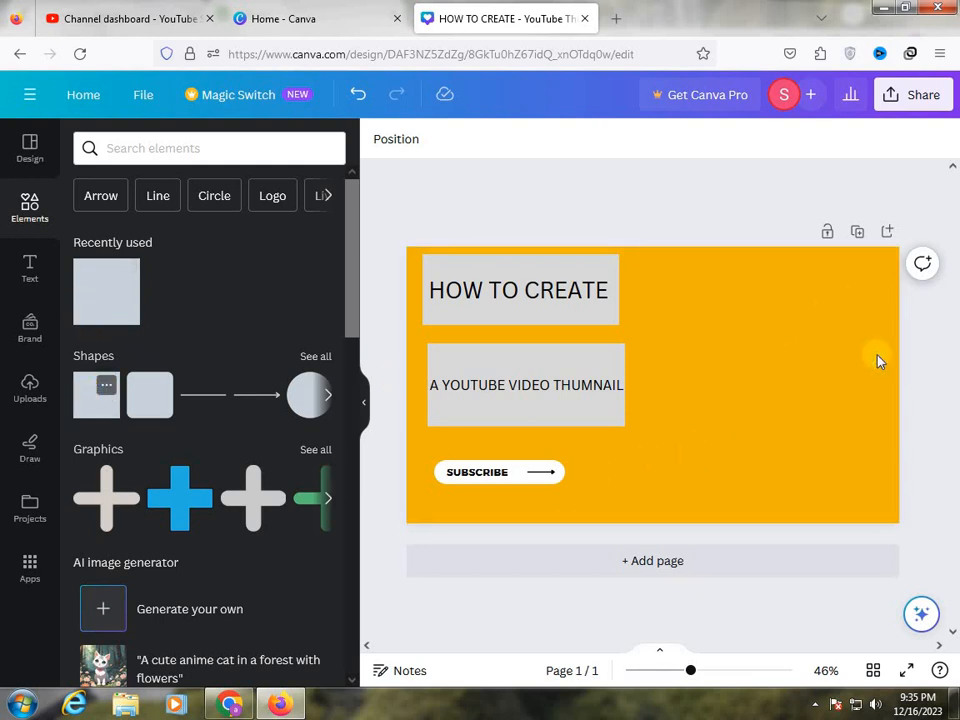
Step: Add a square shape in the upper-right area of the thumbnail and turn it into a thin bar rotated 45°
{"action": "left_click_drag", "start_coordinate": [662, 394], "coordinate": [750, 318]}
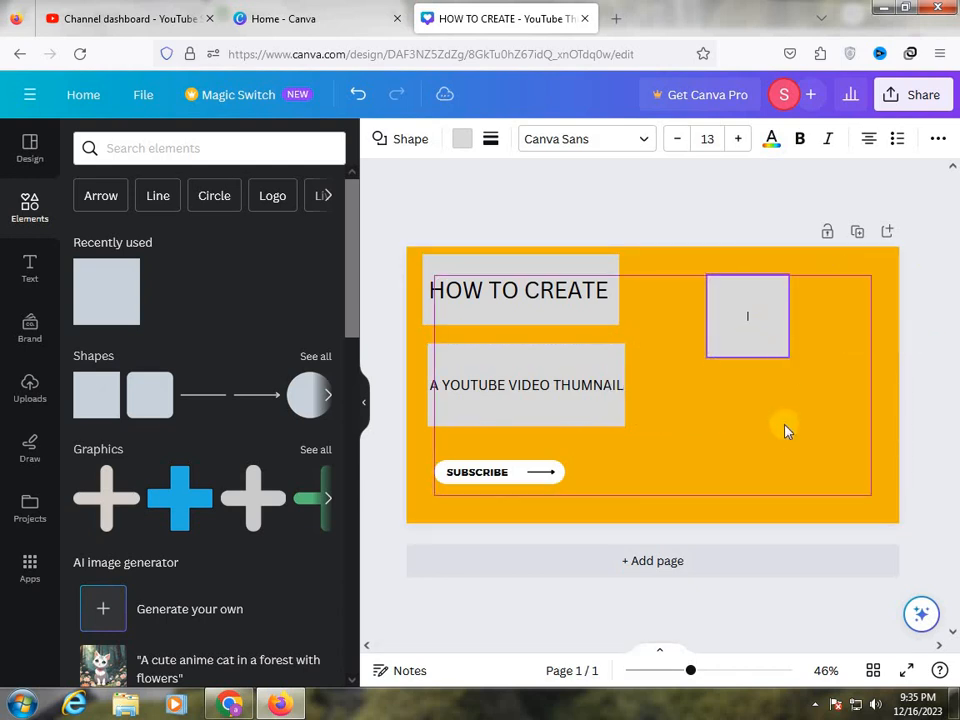
{"action": "left_click", "coordinate": [746, 363]}
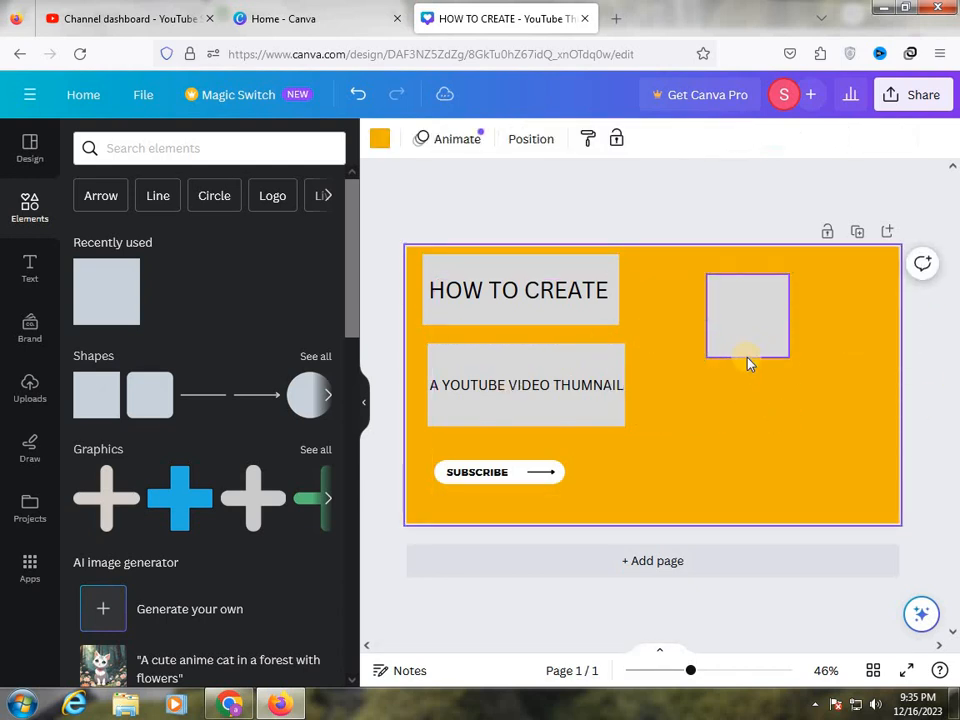
{"action": "left_click", "coordinate": [747, 360]}
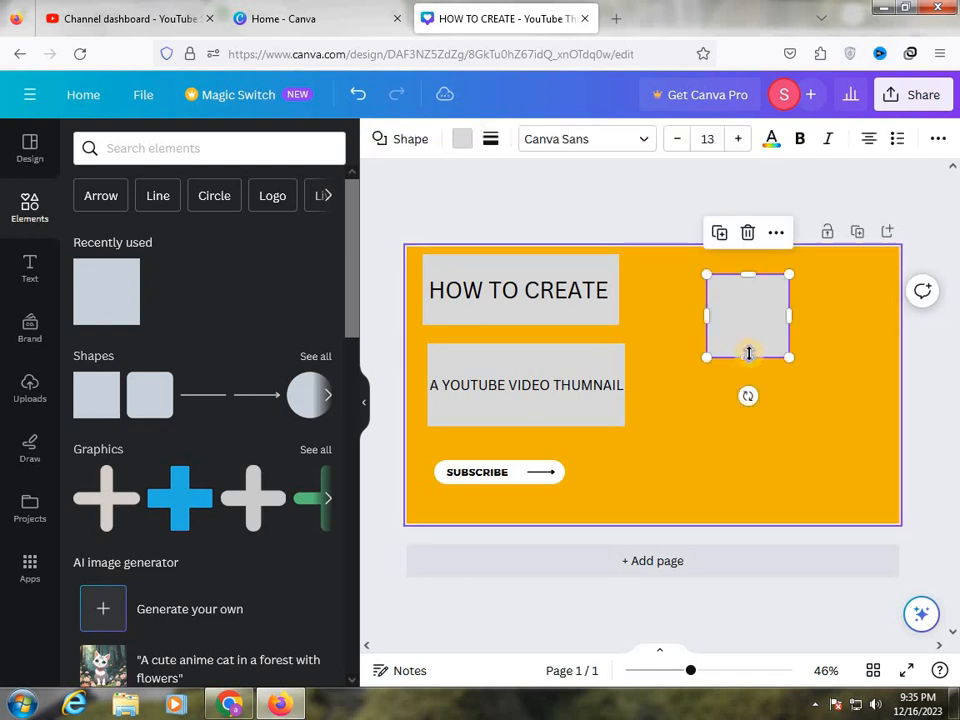
{"action": "left_click_drag", "start_coordinate": [748, 357], "coordinate": [680, 328]}
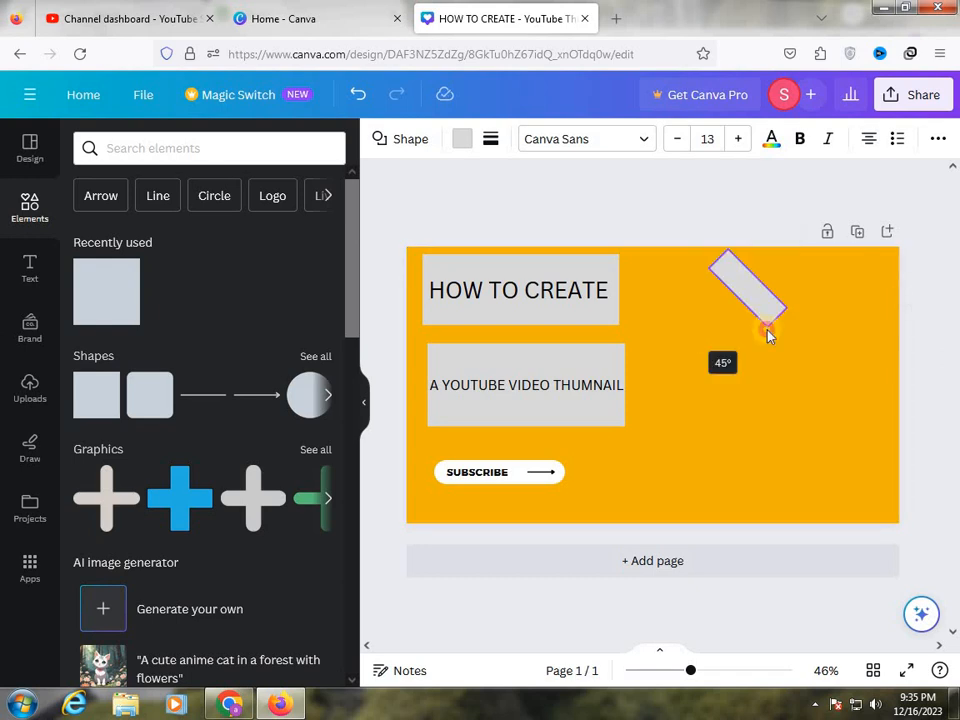
Step: Stretch the diagonal bar so it runs from the thumbnail's top edge down to its right edge
{"action": "left_click_drag", "start_coordinate": [779, 320], "coordinate": [917, 386]}
{"action": "mouse_move", "coordinate": [715, 257]}
{"action": "left_mouse_down"}
{"action": "mouse_move", "coordinate": [709, 251]}
{"action": "mouse_move", "coordinate": [726, 259]}
{"action": "left_mouse_up"}
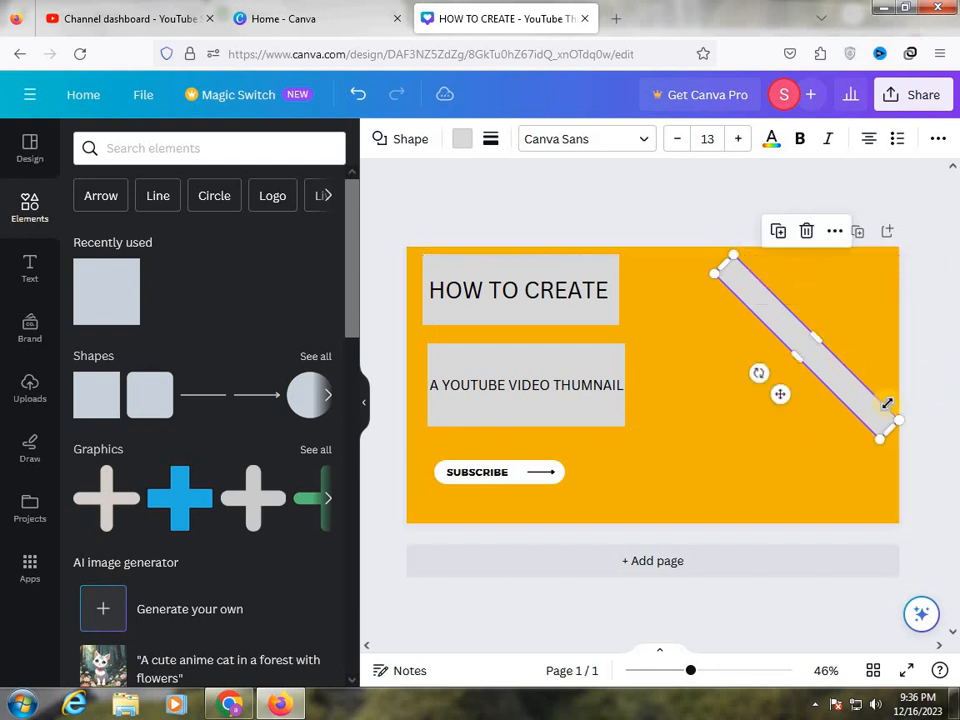
{"action": "left_click", "coordinate": [728, 421]}
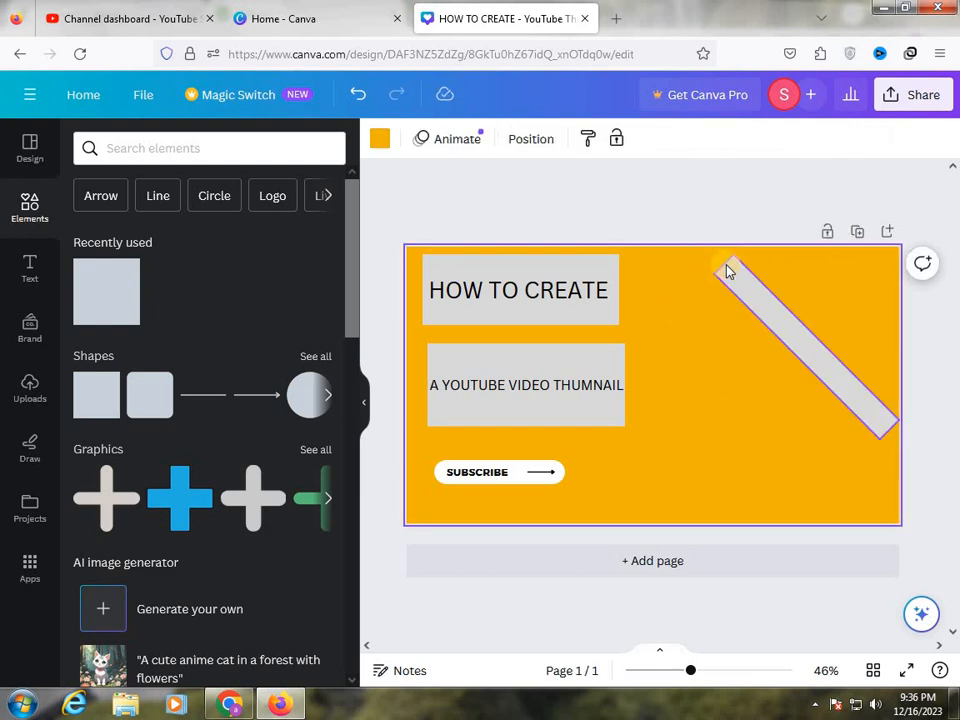
{"action": "left_click", "coordinate": [725, 265]}
{"action": "left_click_drag", "start_coordinate": [713, 261], "coordinate": [702, 250]}
Step: Fill the long diagonal bar with red
{"action": "left_click", "coordinate": [745, 296]}
{"action": "left_click", "coordinate": [755, 301]}
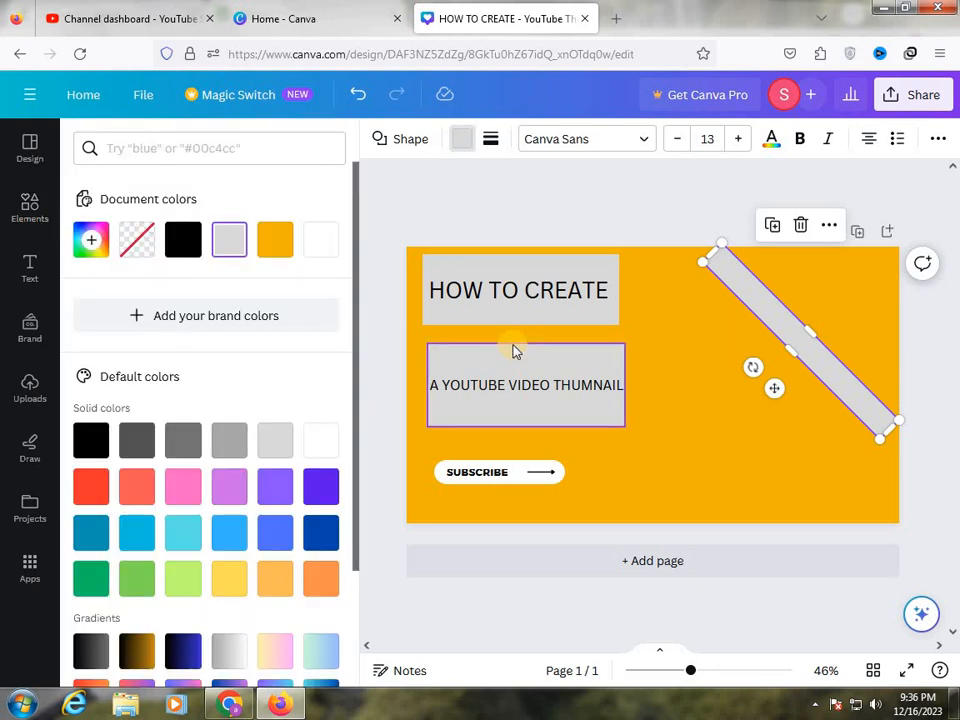
{"action": "left_click", "coordinate": [89, 490]}
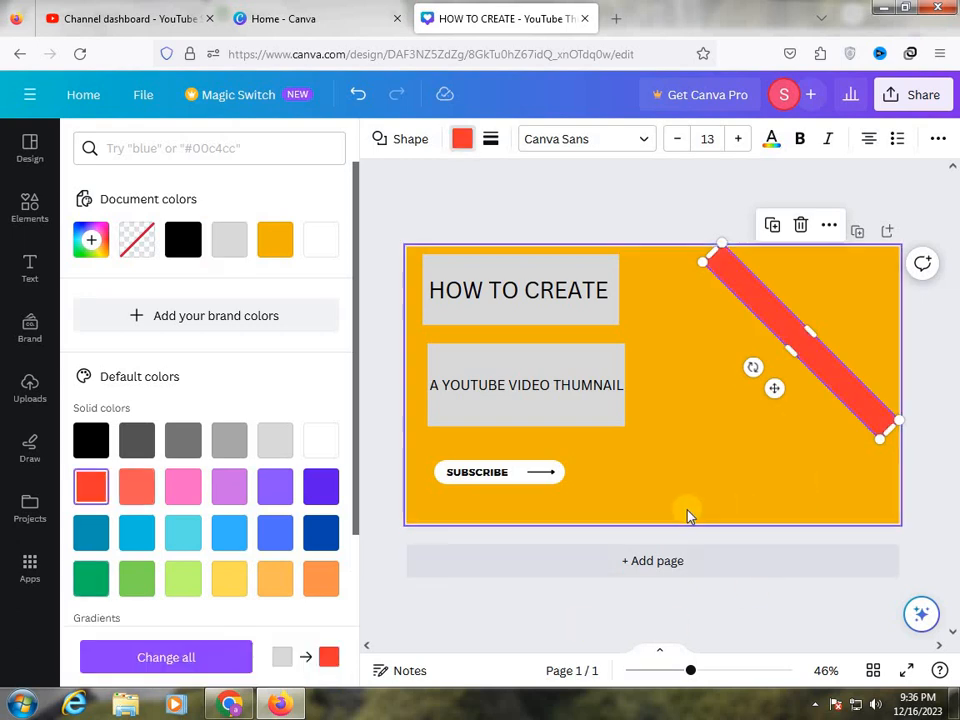
{"action": "left_click", "coordinate": [740, 463]}
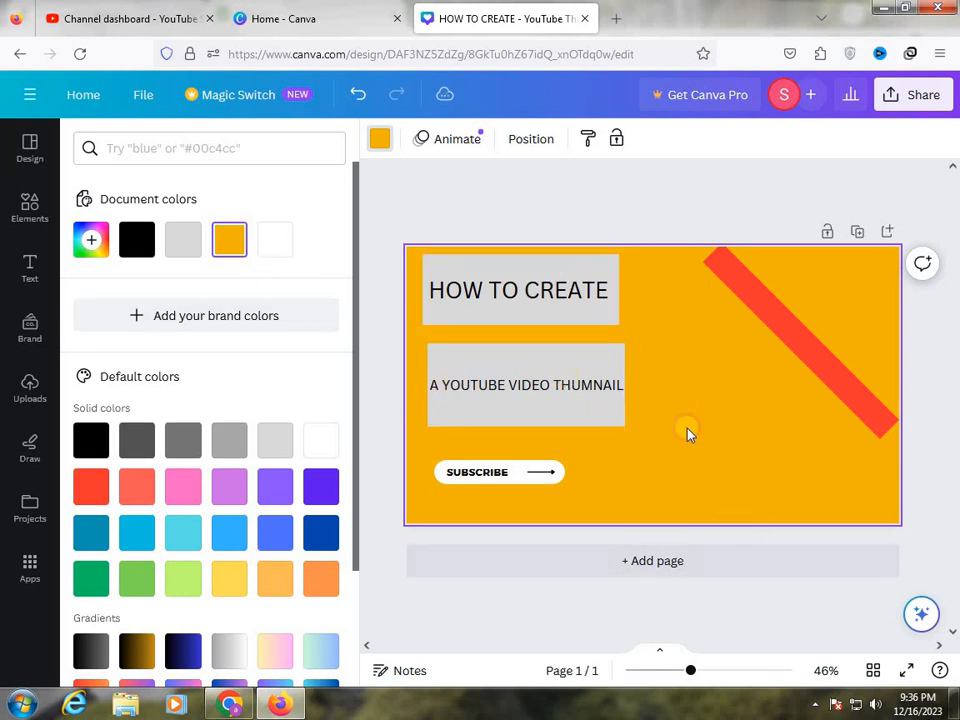
Step: Add a second red shape, flattened and tilted parallel to the long bar, in the thumbnail's upper-right corner
{"action": "left_click", "coordinate": [567, 386]}
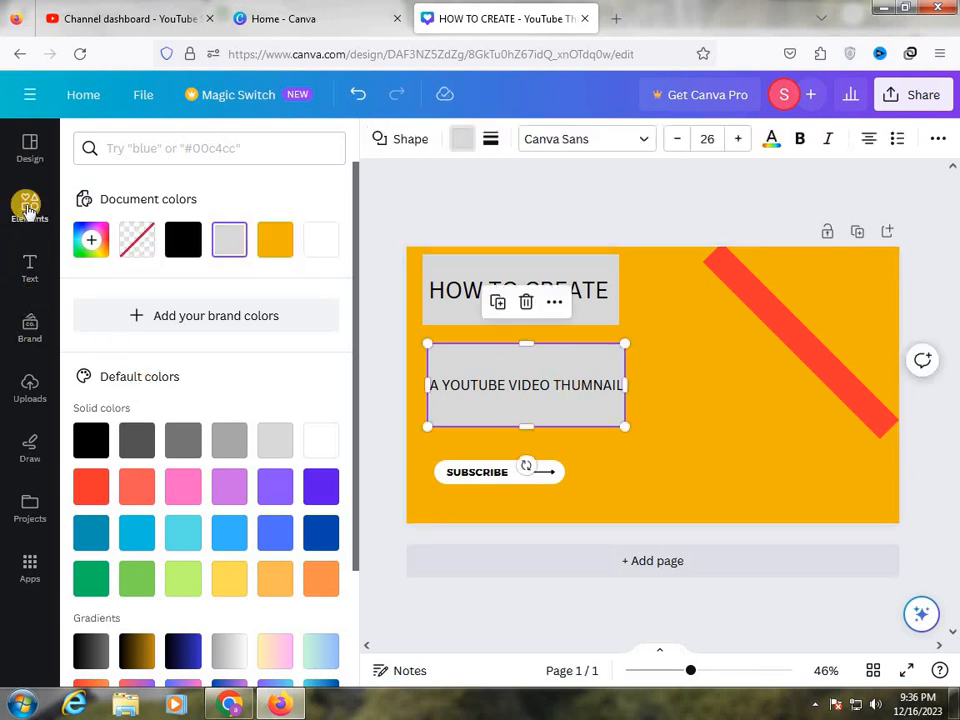
{"action": "left_click", "coordinate": [29, 209]}
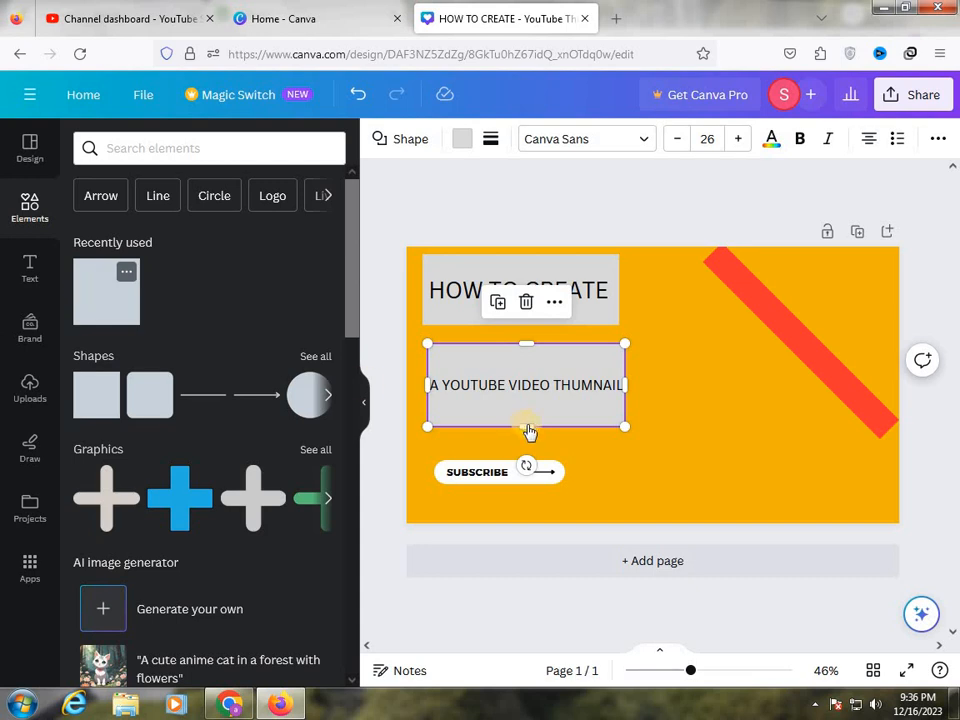
{"action": "key", "text": "r"}
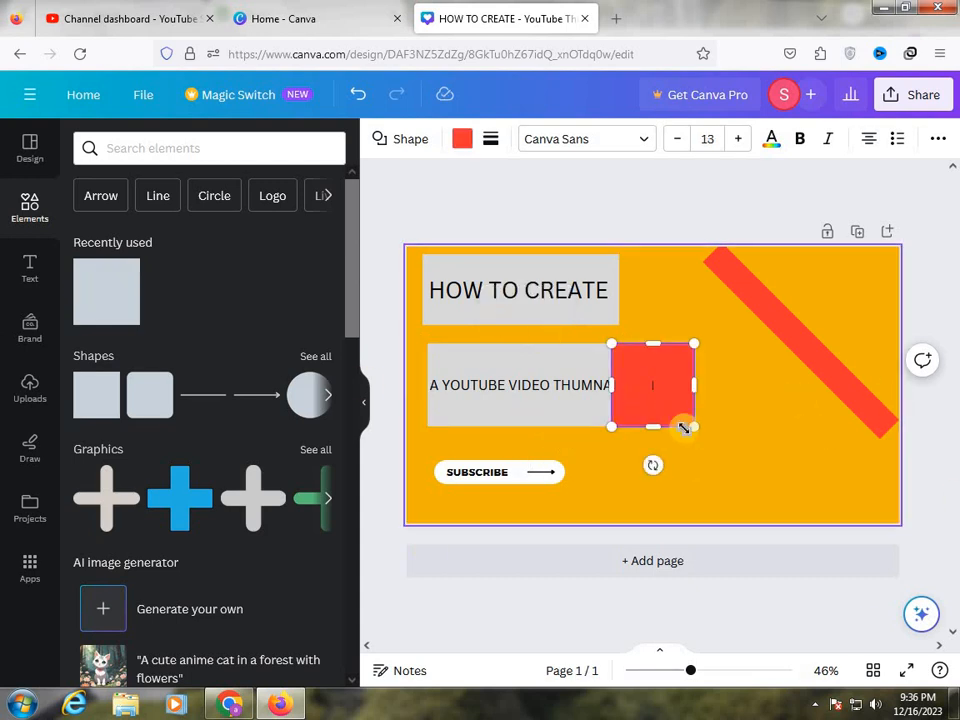
{"action": "left_click", "coordinate": [823, 415]}
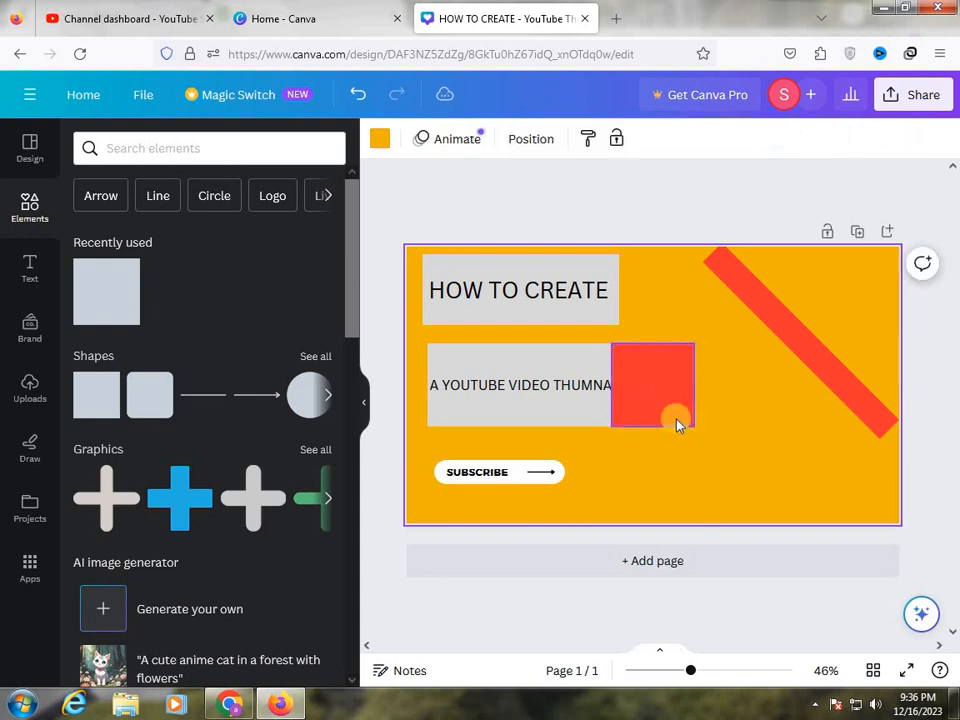
{"action": "left_click_drag", "start_coordinate": [652, 385], "coordinate": [648, 357]}
{"action": "left_click_drag", "start_coordinate": [697, 330], "coordinate": [871, 280]}
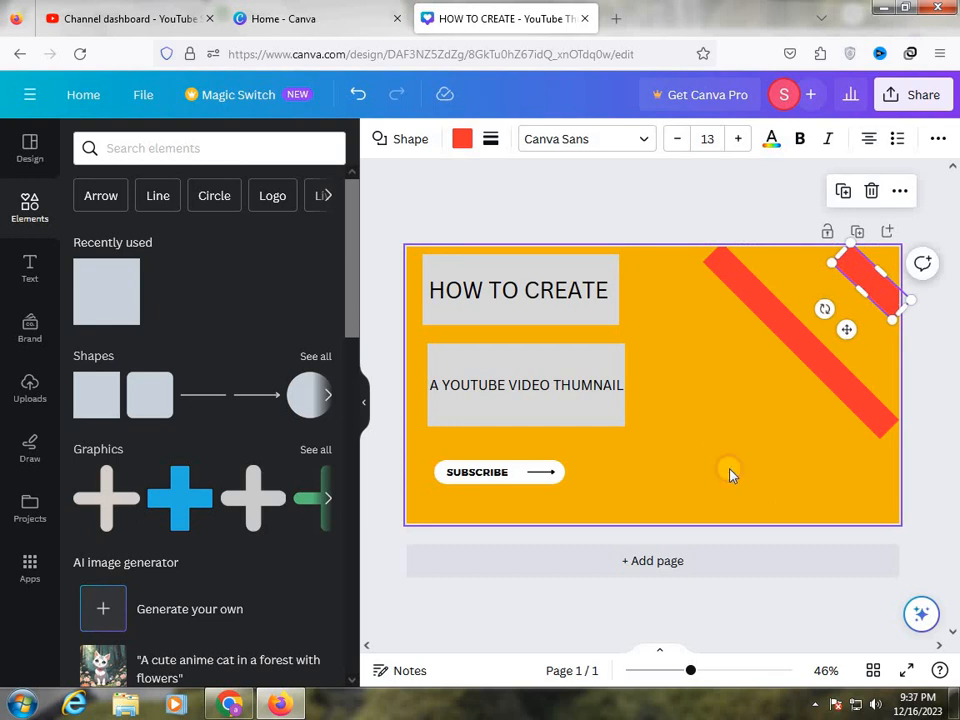
{"action": "left_click", "coordinate": [889, 333]}
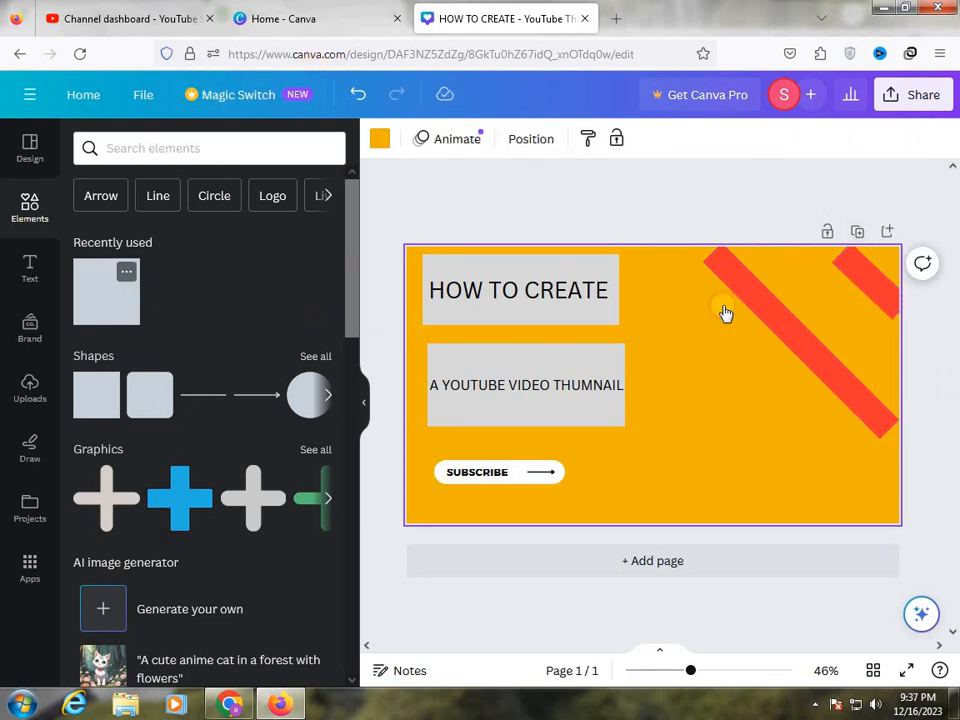
Step: Add a third red shape as a short tilted bar at the top edge, between the long bar and the corner bar
{"action": "key", "text": "ctrl+v"}
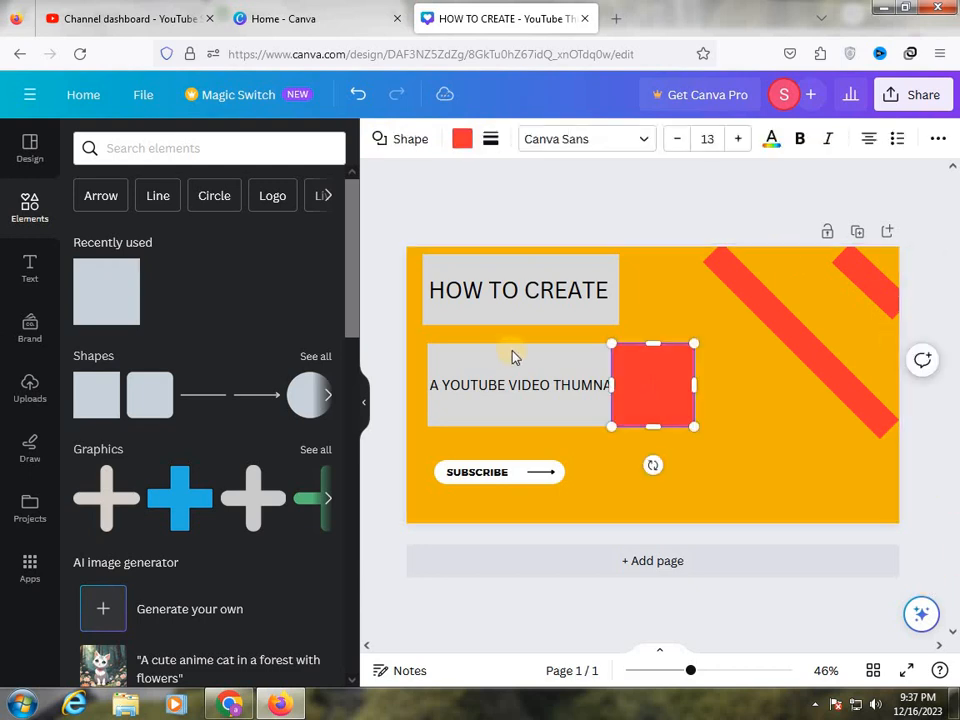
{"action": "left_click", "coordinate": [900, 290]}
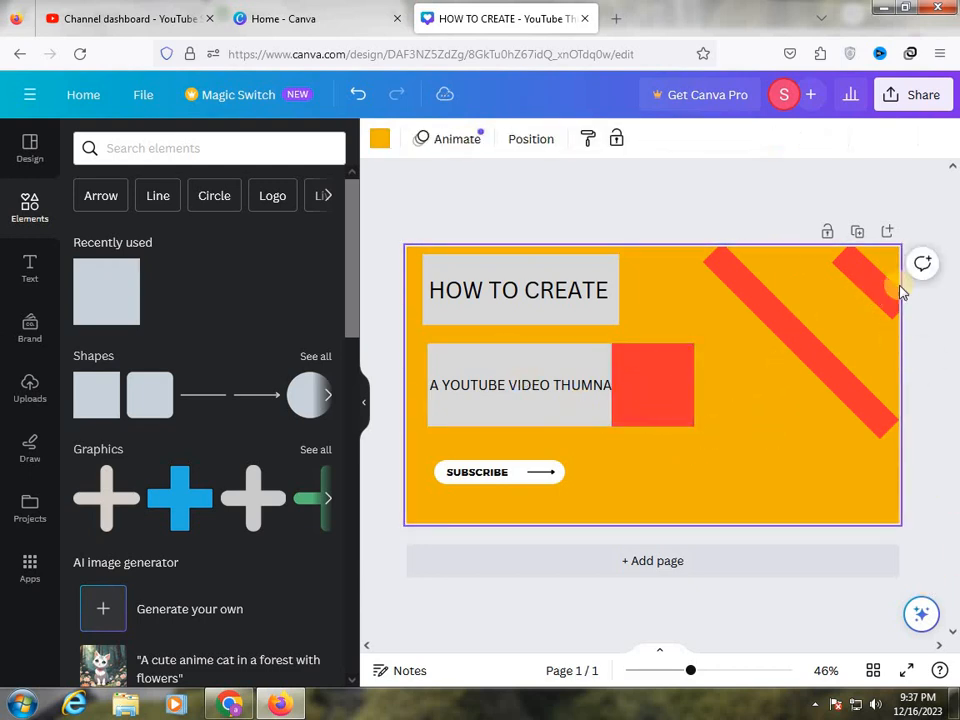
{"action": "left_click_drag", "start_coordinate": [652, 390], "coordinate": [697, 389]}
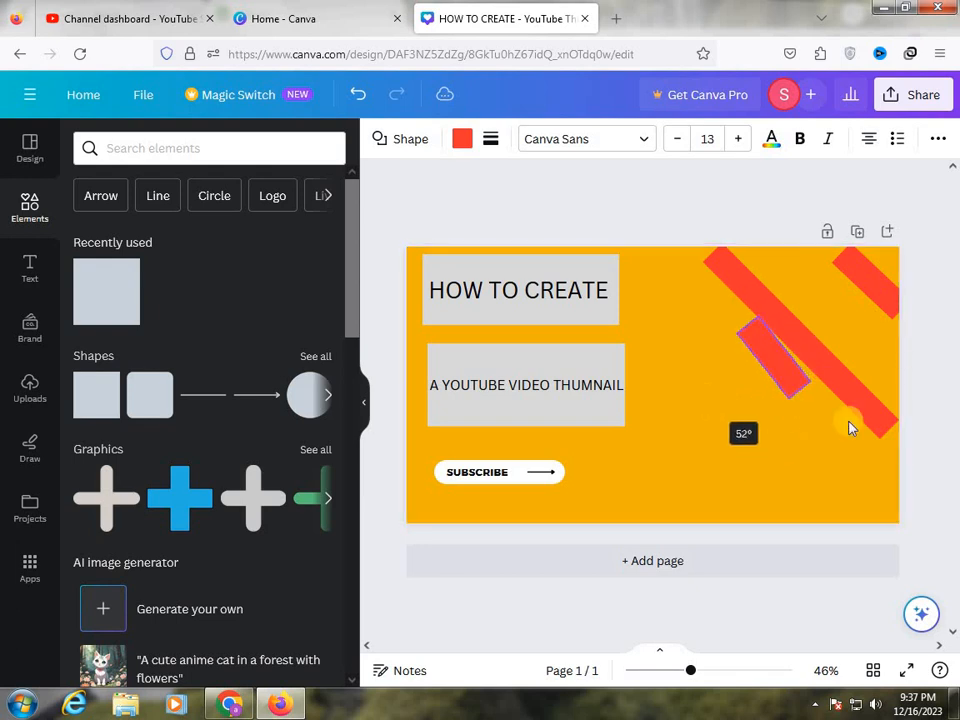
{"action": "left_click_drag", "start_coordinate": [780, 370], "coordinate": [810, 284]}
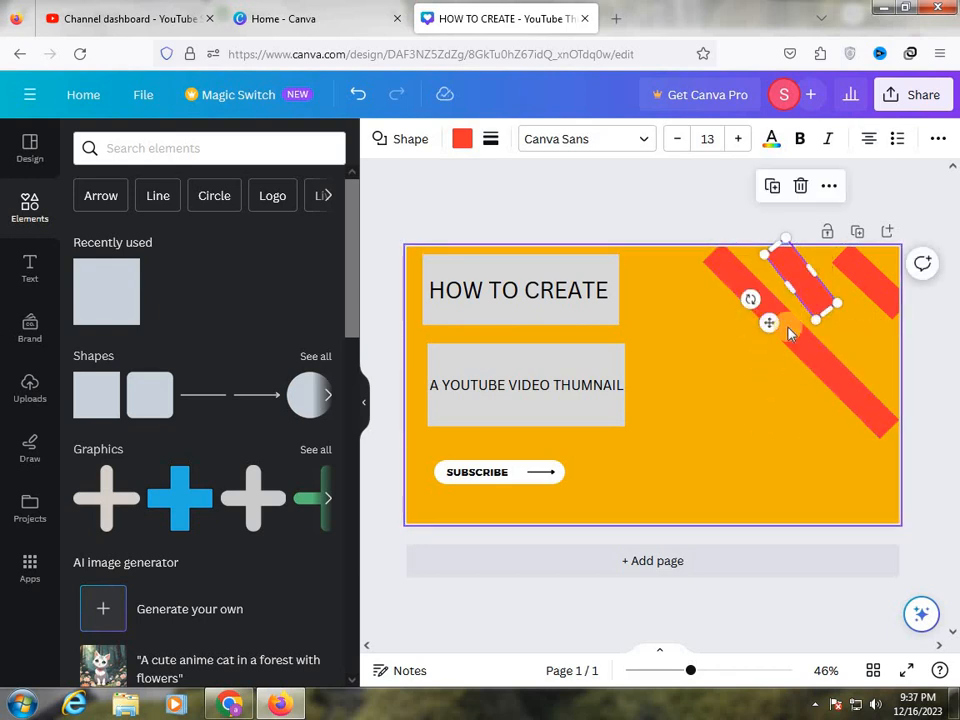
{"action": "mouse_move", "coordinate": [745, 300]}
{"action": "left_mouse_down"}
{"action": "mouse_move", "coordinate": [765, 302]}
{"action": "mouse_move", "coordinate": [735, 298]}
{"action": "left_mouse_up"}
{"action": "left_click", "coordinate": [767, 340]}
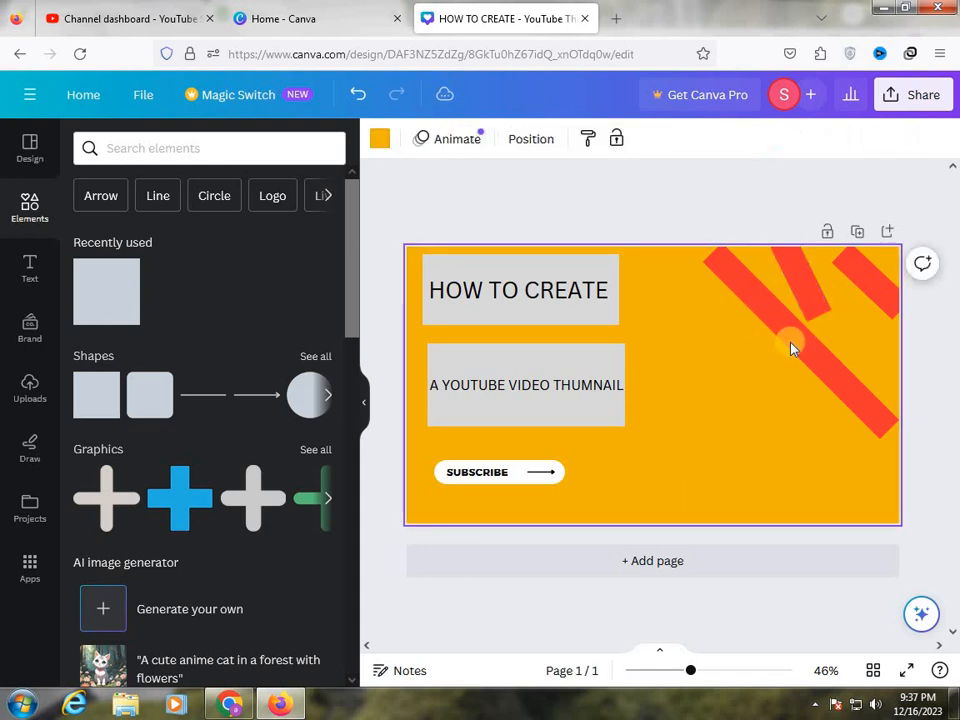
Step: Shift the long diagonal bar slightly down and left, and rotate the short middle bar closer to vertical
{"action": "mouse_move", "coordinate": [767, 340]}
{"action": "left_mouse_down"}
{"action": "mouse_move", "coordinate": [741, 339]}
{"action": "mouse_move", "coordinate": [756, 358]}
{"action": "mouse_move", "coordinate": [776, 357]}
{"action": "left_mouse_up"}
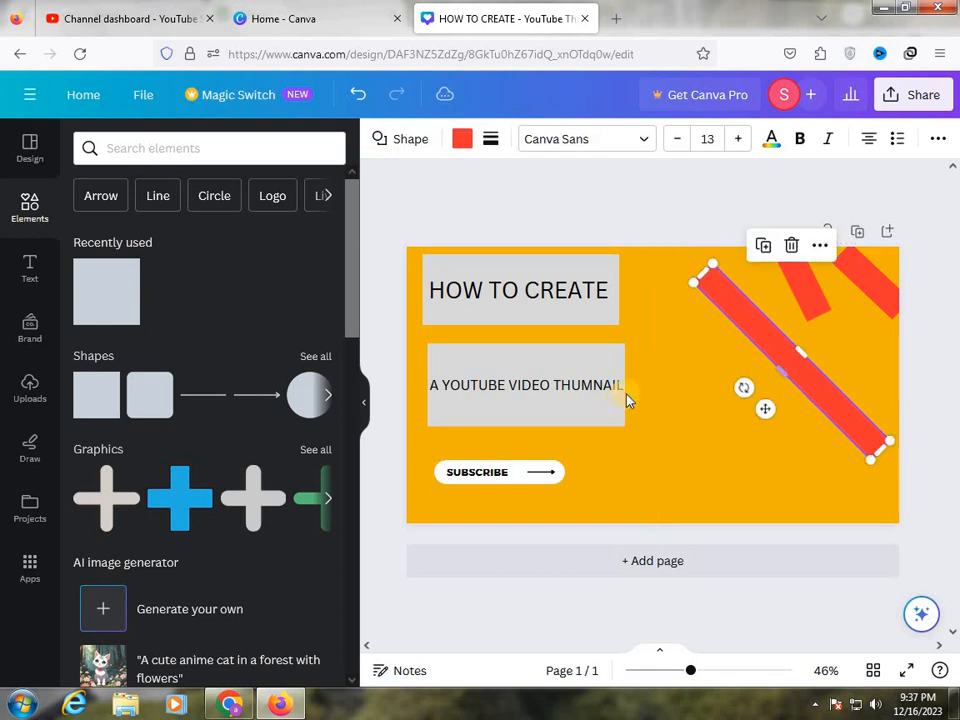
{"action": "left_click", "coordinate": [806, 307]}
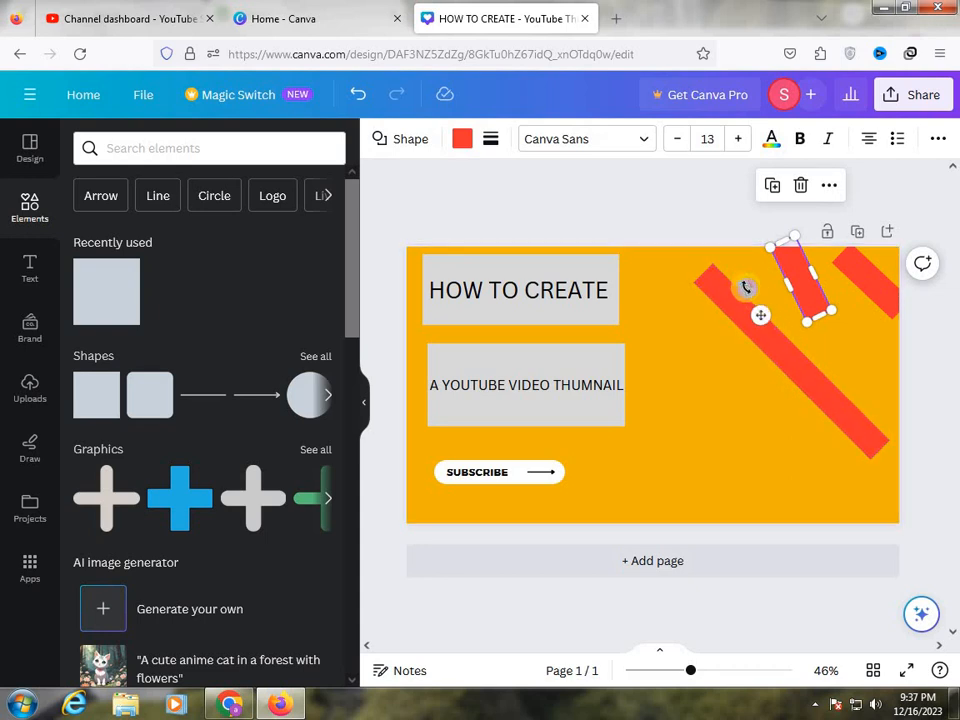
{"action": "left_click_drag", "start_coordinate": [739, 288], "coordinate": [730, 283]}
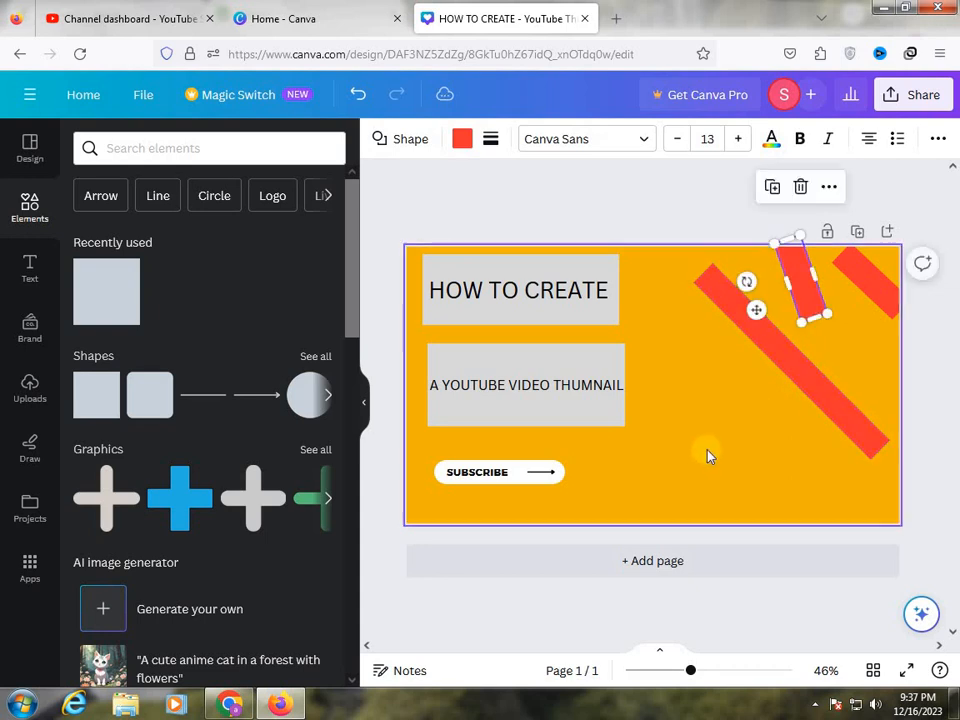
{"action": "left_click", "coordinate": [716, 466]}
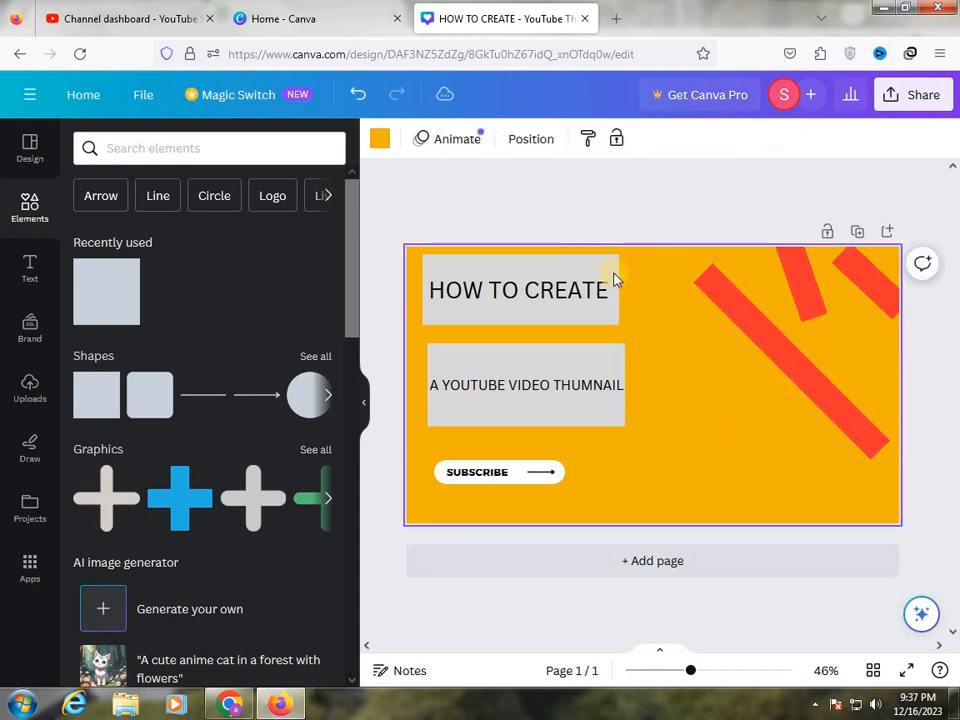
Step: Fill the short middle bar with light purple
{"action": "left_click", "coordinate": [810, 308]}
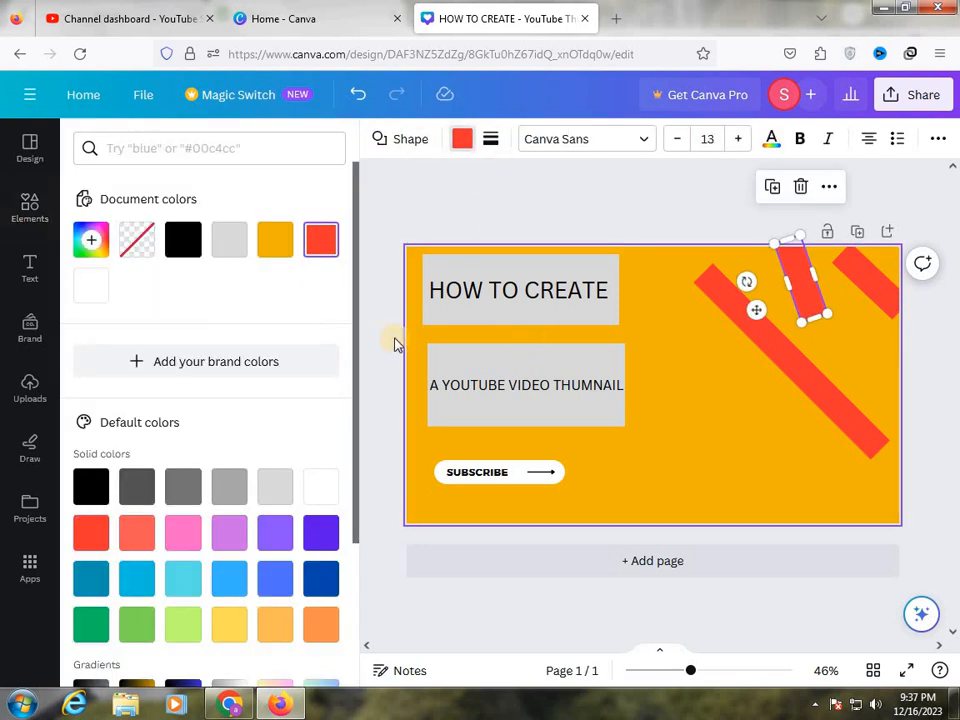
{"action": "left_click", "coordinate": [140, 535]}
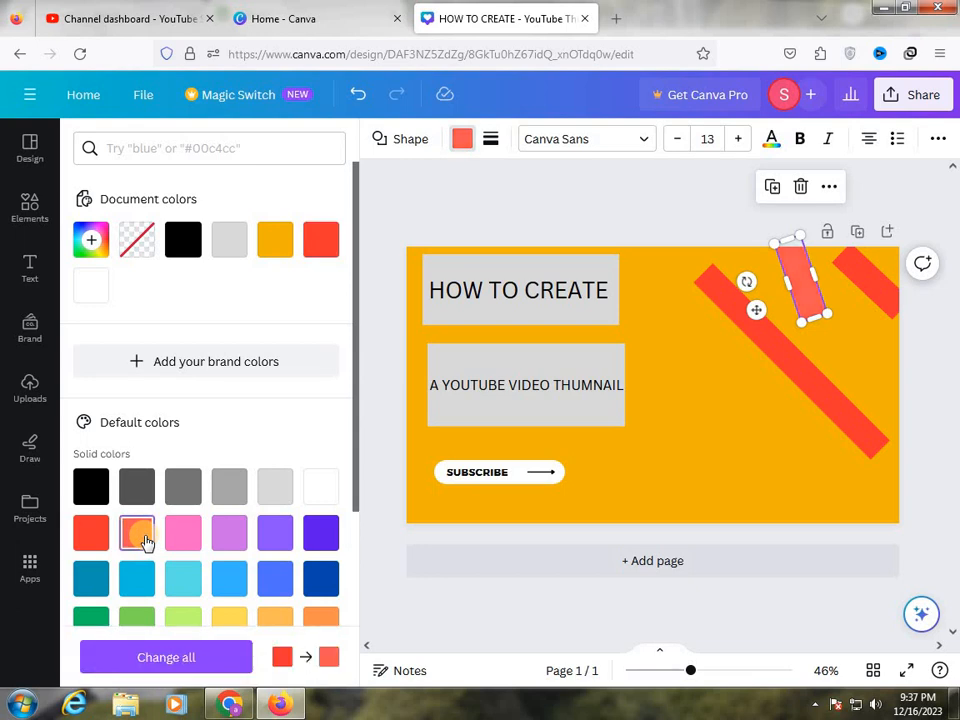
{"action": "left_click", "coordinate": [228, 540]}
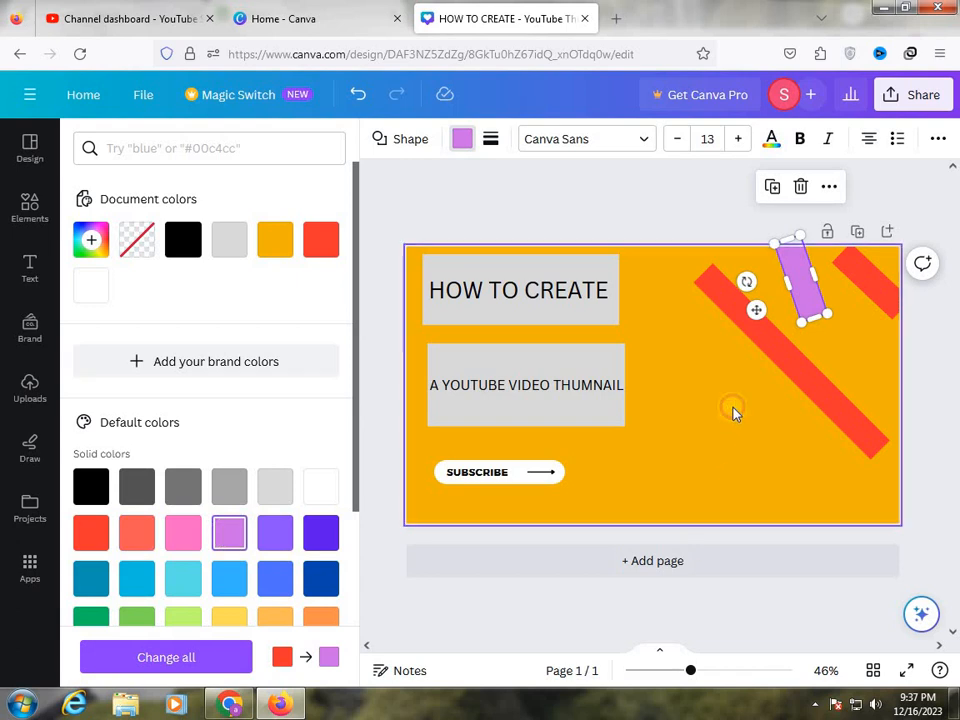
Step: Lengthen the light purple bar at the top edge down to the long red diagonal bar, adjusting its tilt slightly
{"action": "left_click", "coordinate": [812, 336]}
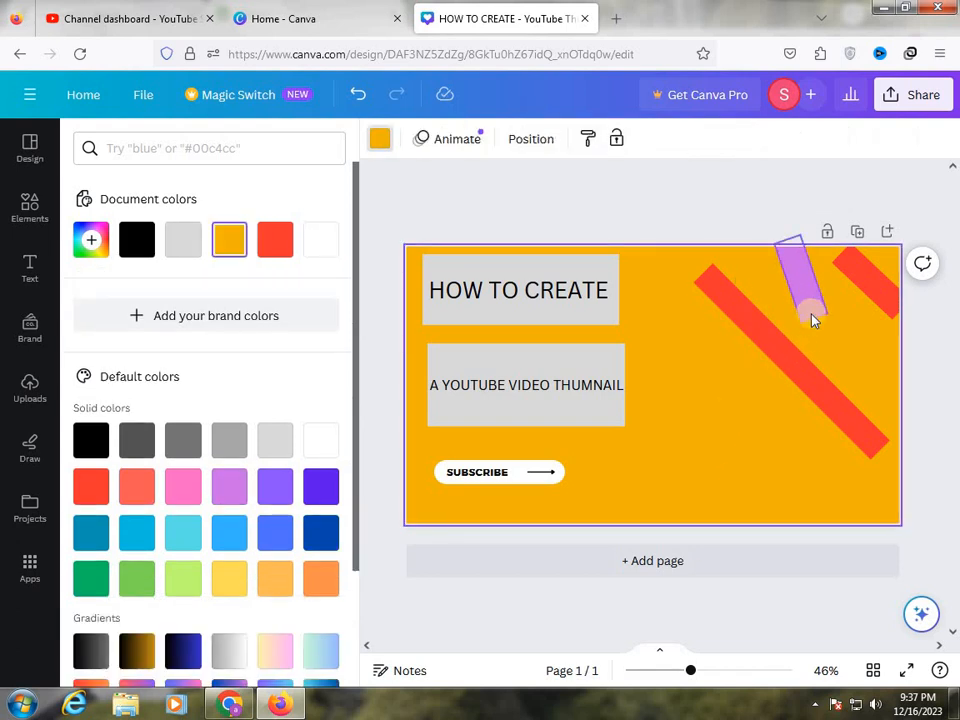
{"action": "left_click", "coordinate": [810, 308]}
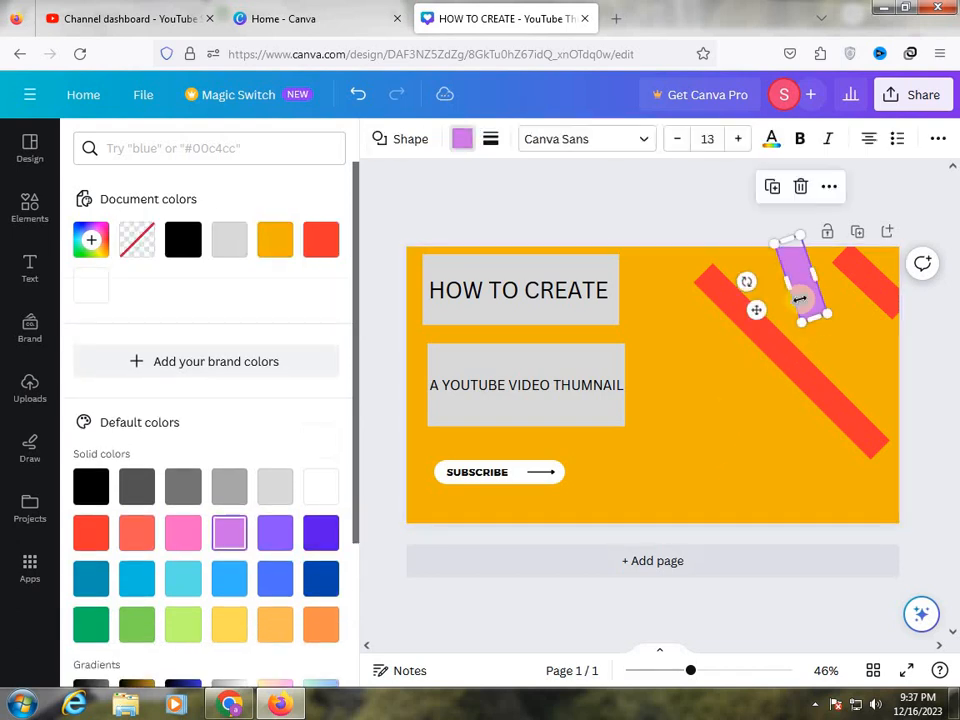
{"action": "mouse_move", "coordinate": [815, 315]}
{"action": "left_mouse_down"}
{"action": "mouse_move", "coordinate": [820, 375]}
{"action": "mouse_move", "coordinate": [812, 306]}
{"action": "mouse_move", "coordinate": [800, 308]}
{"action": "left_mouse_up"}
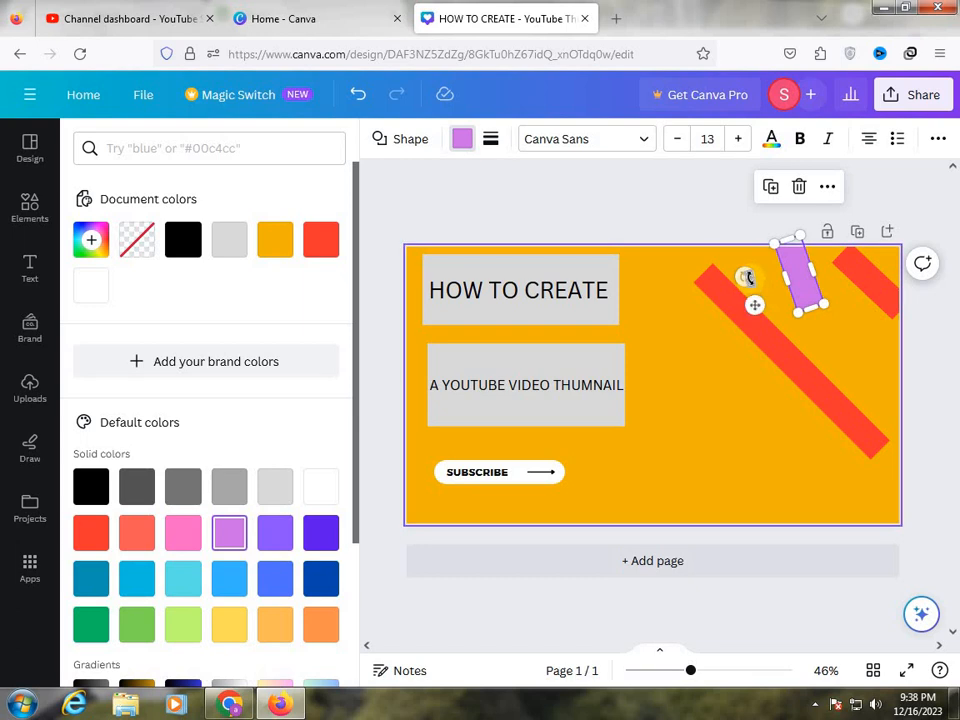
{"action": "left_click_drag", "start_coordinate": [742, 275], "coordinate": [741, 276]}
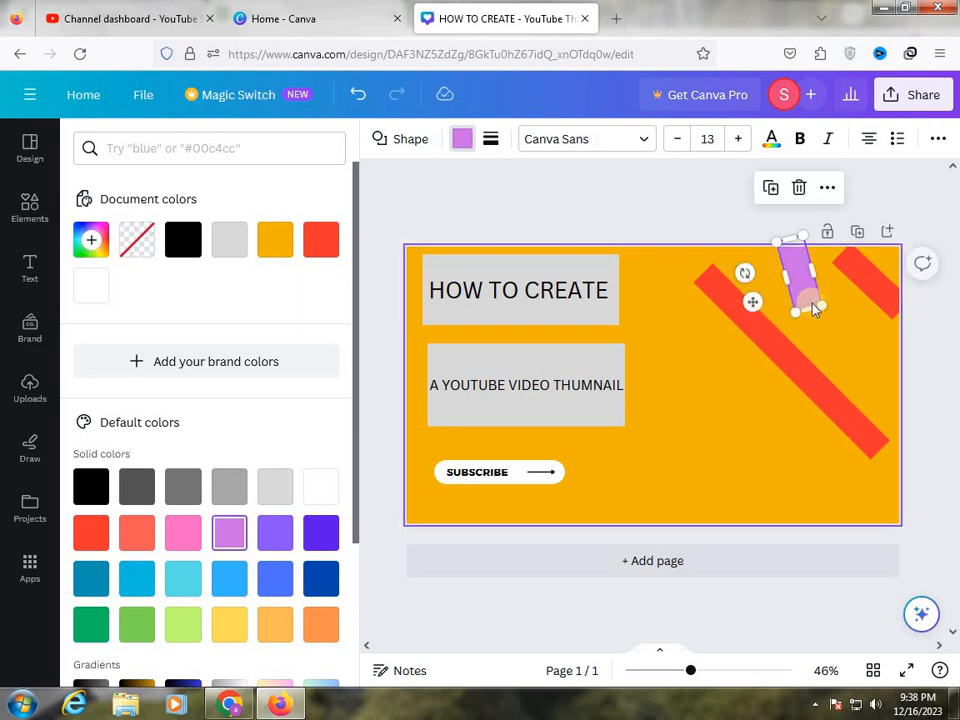
{"action": "left_click_drag", "start_coordinate": [810, 302], "coordinate": [817, 374]}
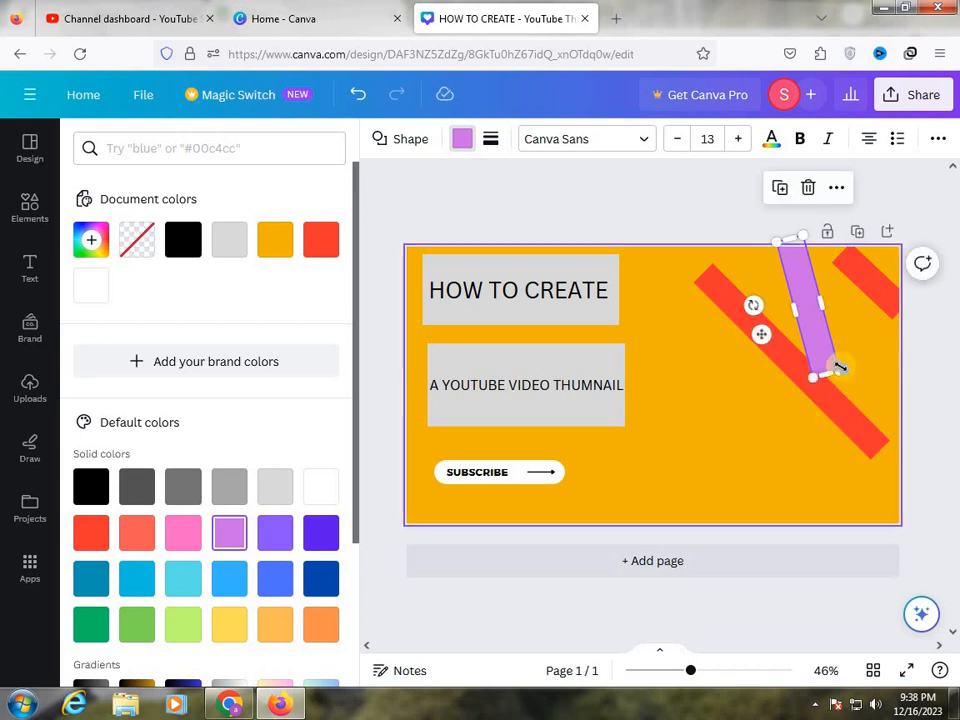
{"action": "left_click", "coordinate": [660, 467]}
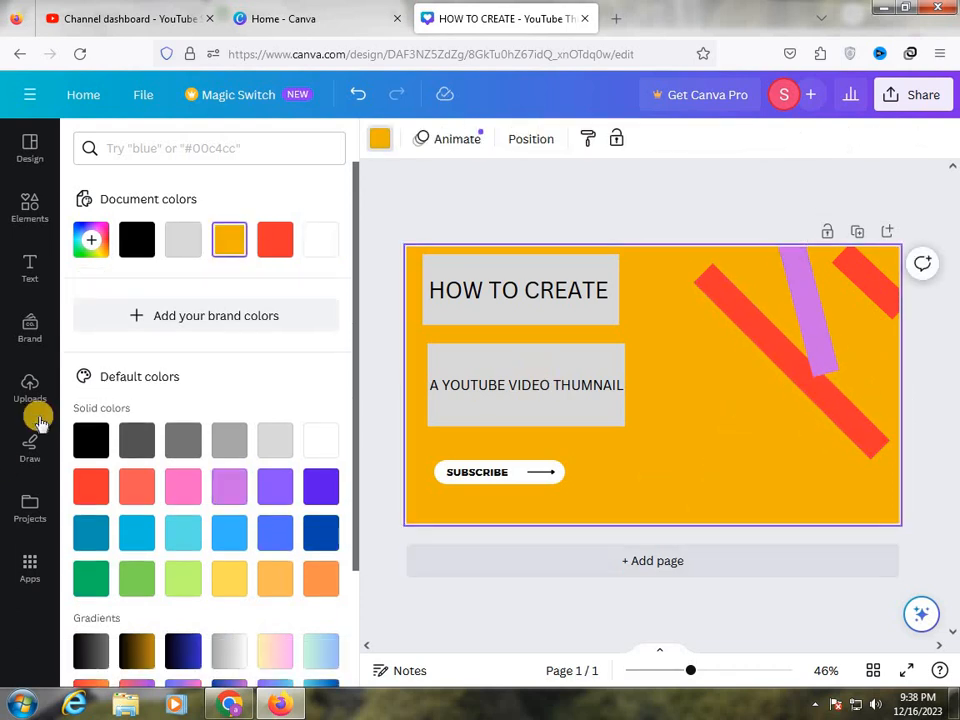
Step: Add a light purple square, move it off the second text box and flatten it into a short bar
{"action": "left_click", "coordinate": [18, 202]}
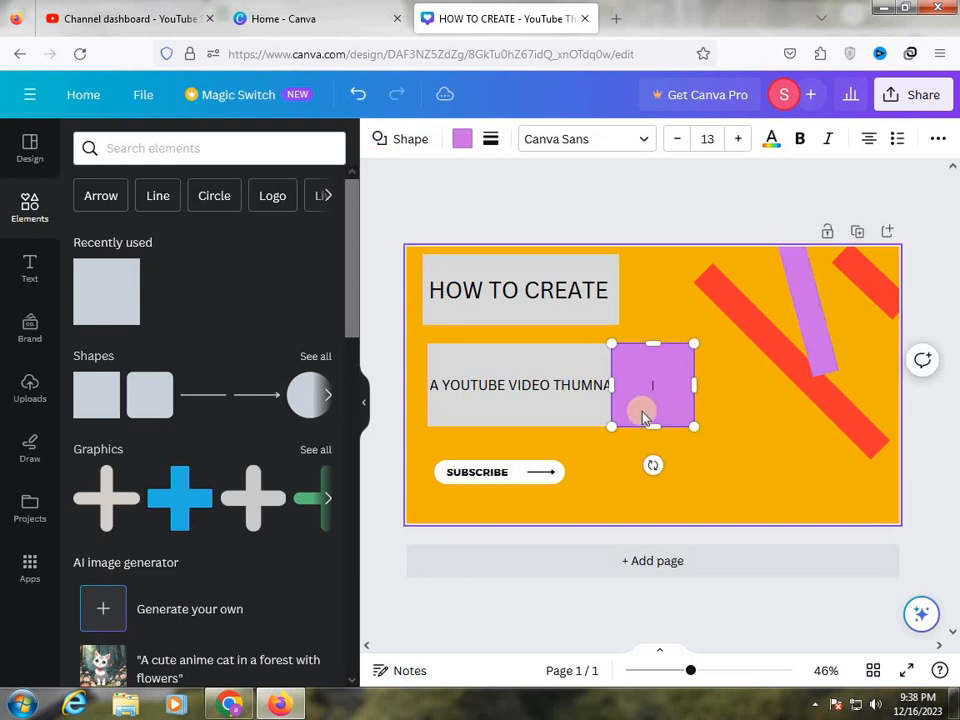
{"action": "left_click", "coordinate": [662, 396]}
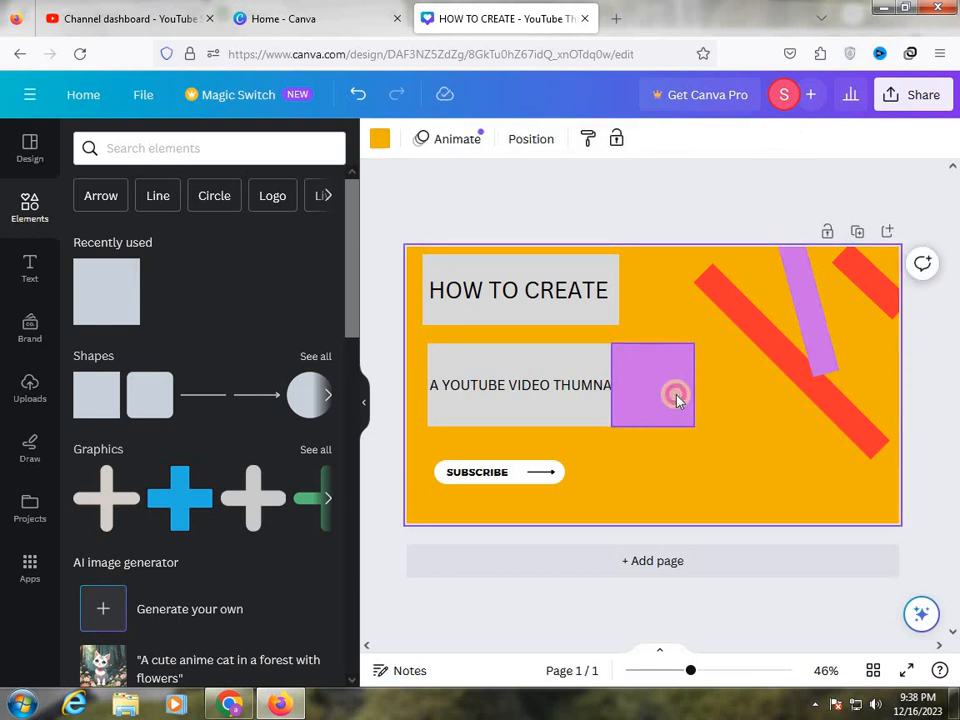
{"action": "left_click_drag", "start_coordinate": [723, 401], "coordinate": [719, 384]}
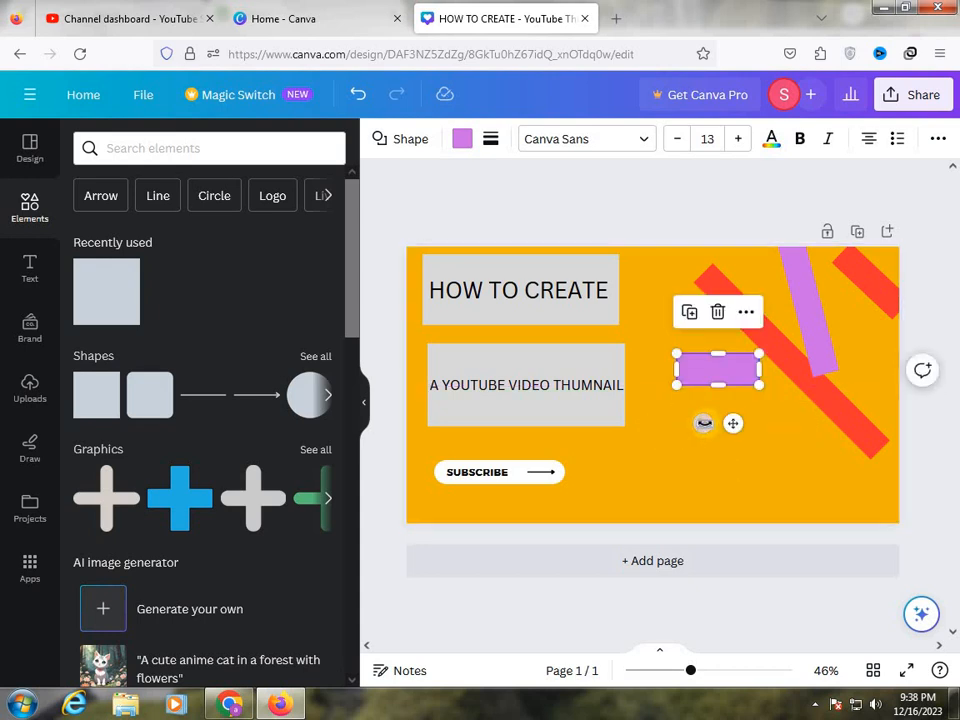
Step: Tilt the new light purple bar upward to the right and place it across the thumbnail's right edge, beside the long red bar
{"action": "left_click_drag", "start_coordinate": [680, 420], "coordinate": [660, 248]}
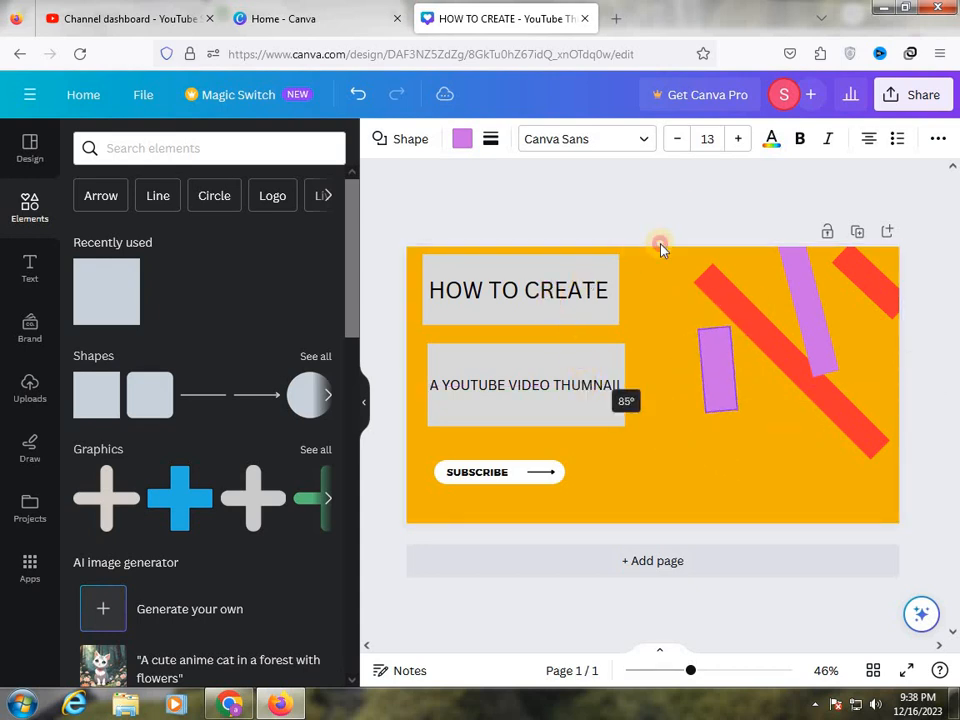
{"action": "left_click_drag", "start_coordinate": [725, 231], "coordinate": [707, 302]}
{"action": "left_click_drag", "start_coordinate": [752, 474], "coordinate": [752, 474]}
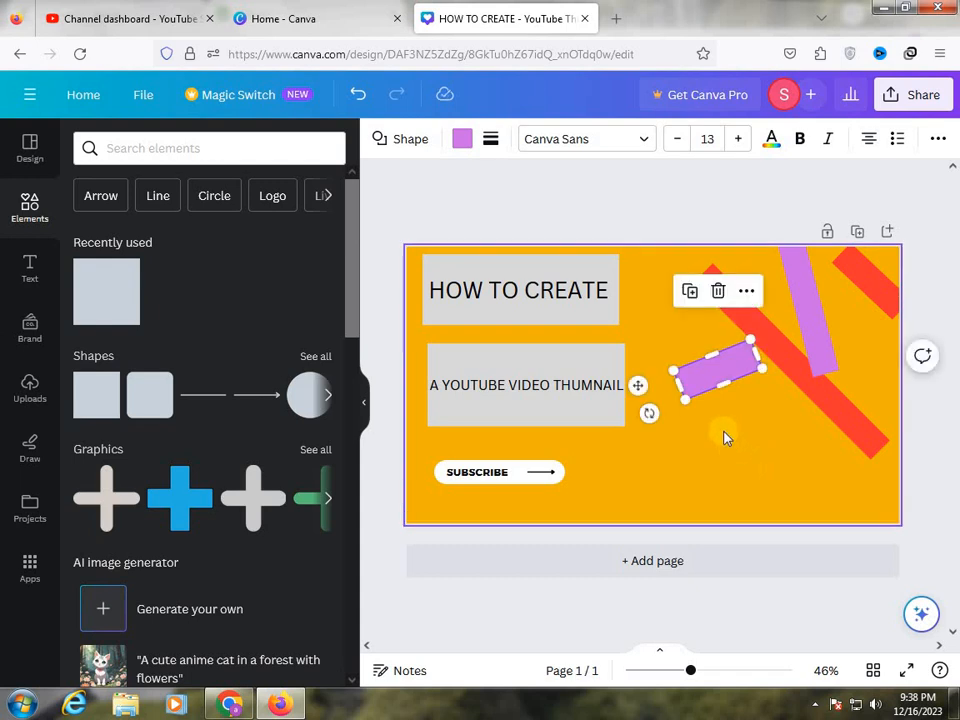
{"action": "left_click", "coordinate": [707, 393]}
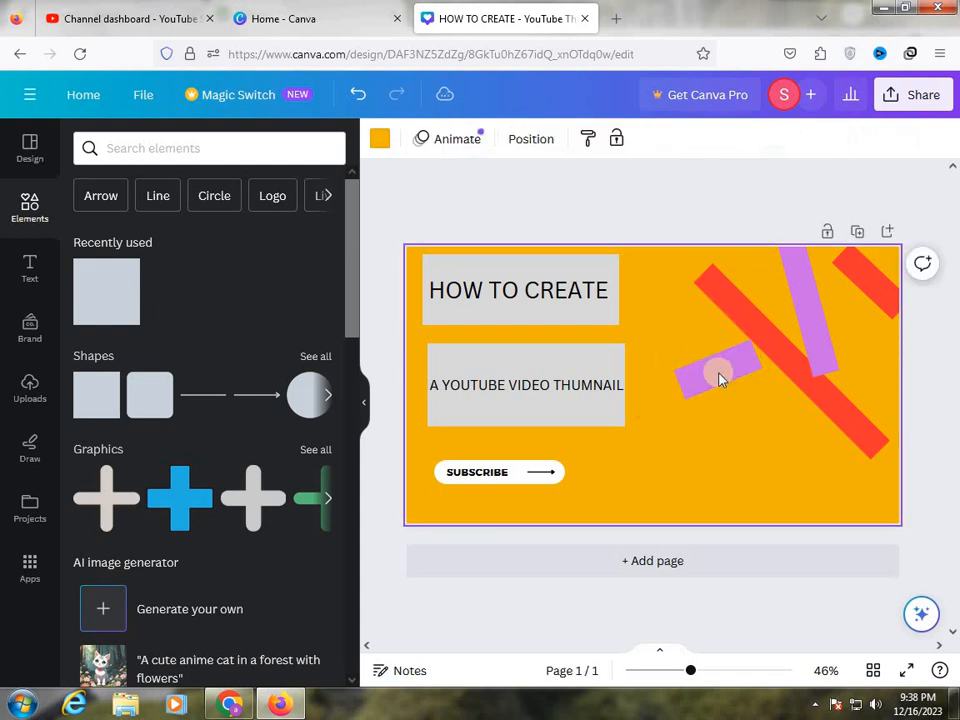
{"action": "left_click_drag", "start_coordinate": [718, 377], "coordinate": [875, 368]}
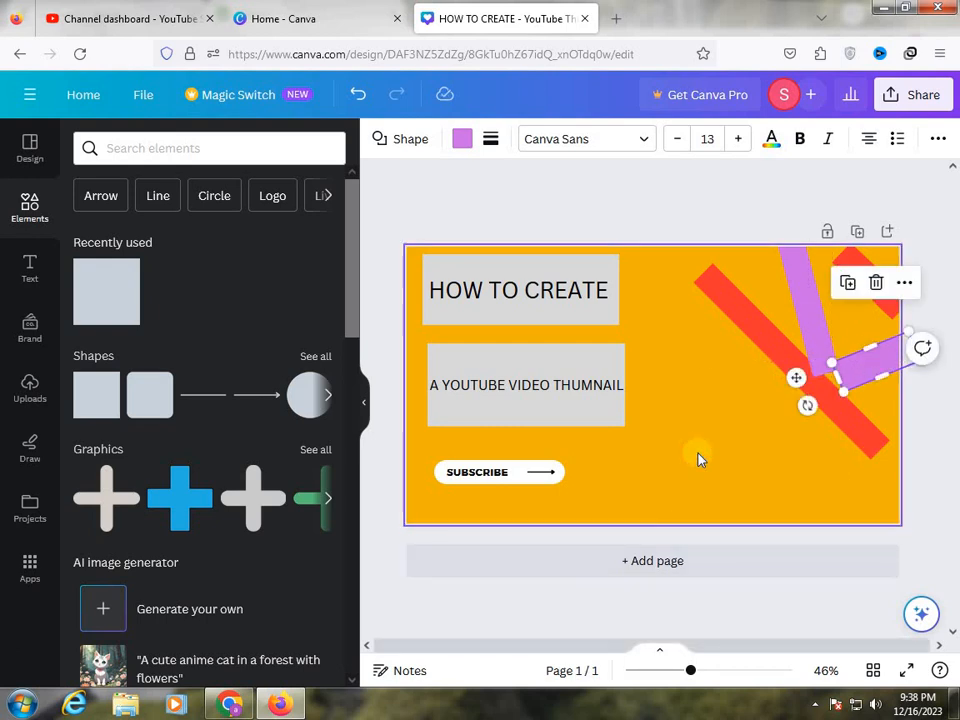
{"action": "left_click", "coordinate": [660, 446]}
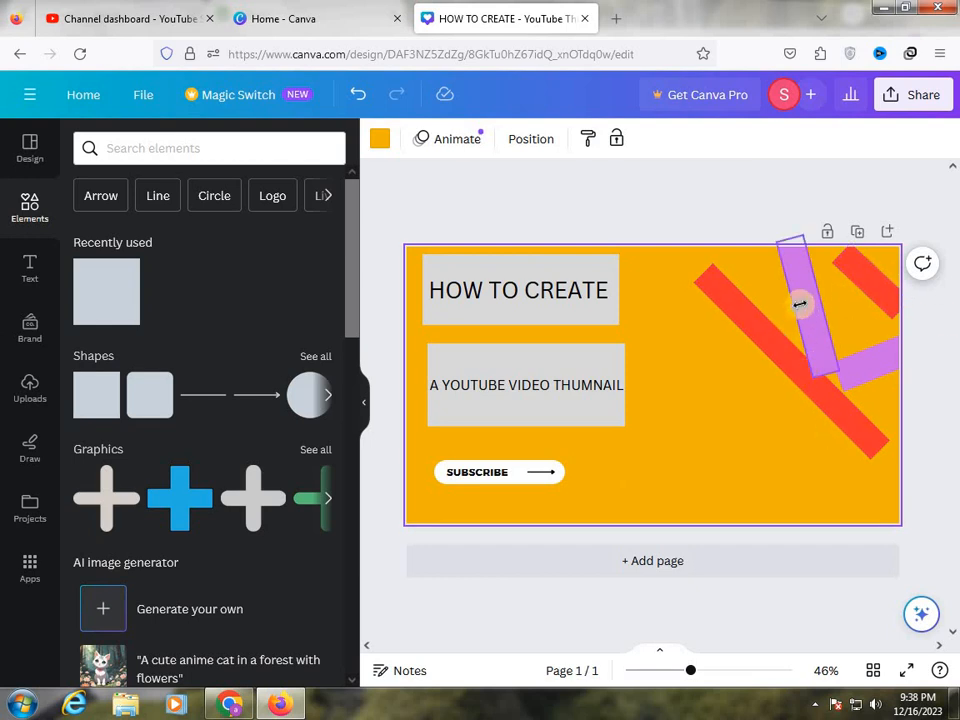
Step: Rotate the light purple bar at the top edge closer to vertical and resize it to end at the long red bar
{"action": "left_click", "coordinate": [814, 309]}
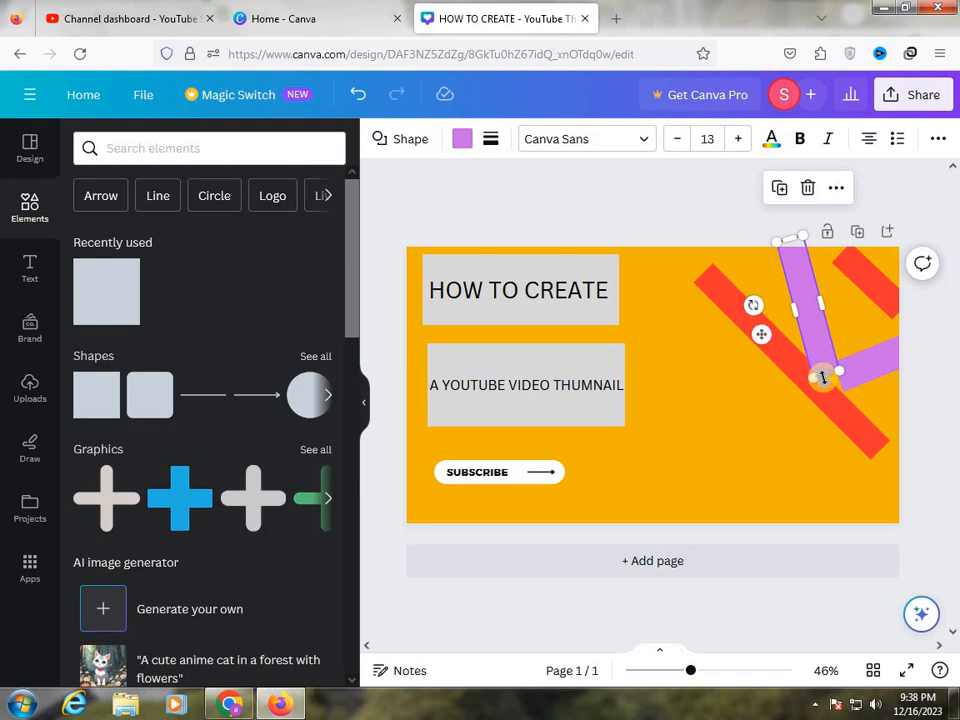
{"action": "left_click_drag", "start_coordinate": [822, 377], "coordinate": [801, 336]}
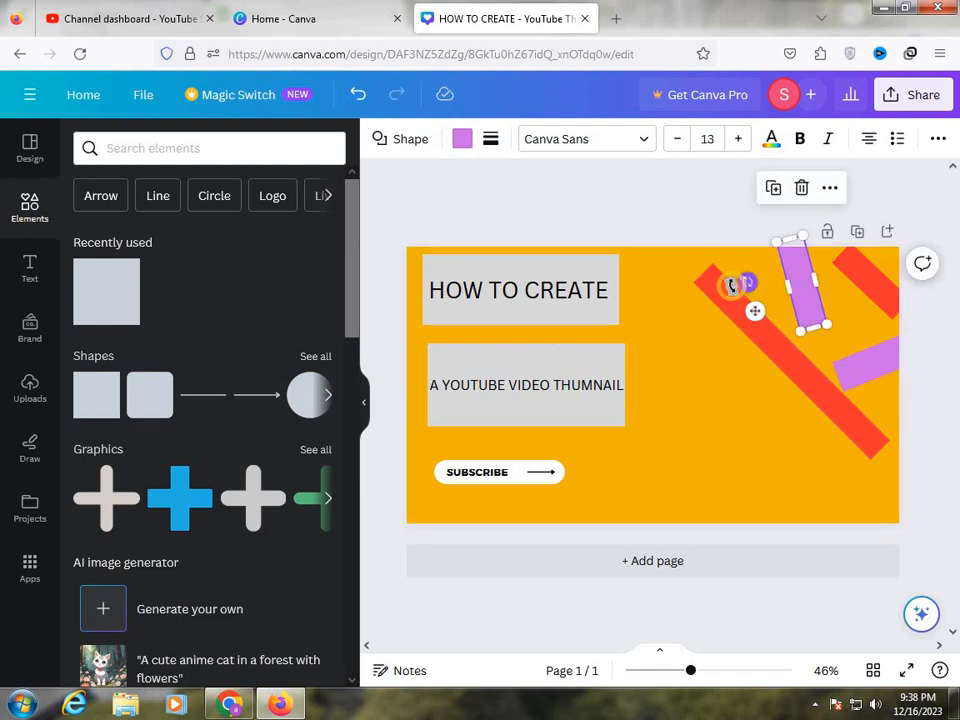
{"action": "left_click_drag", "start_coordinate": [731, 286], "coordinate": [710, 279]}
{"action": "left_click", "coordinate": [799, 341]}
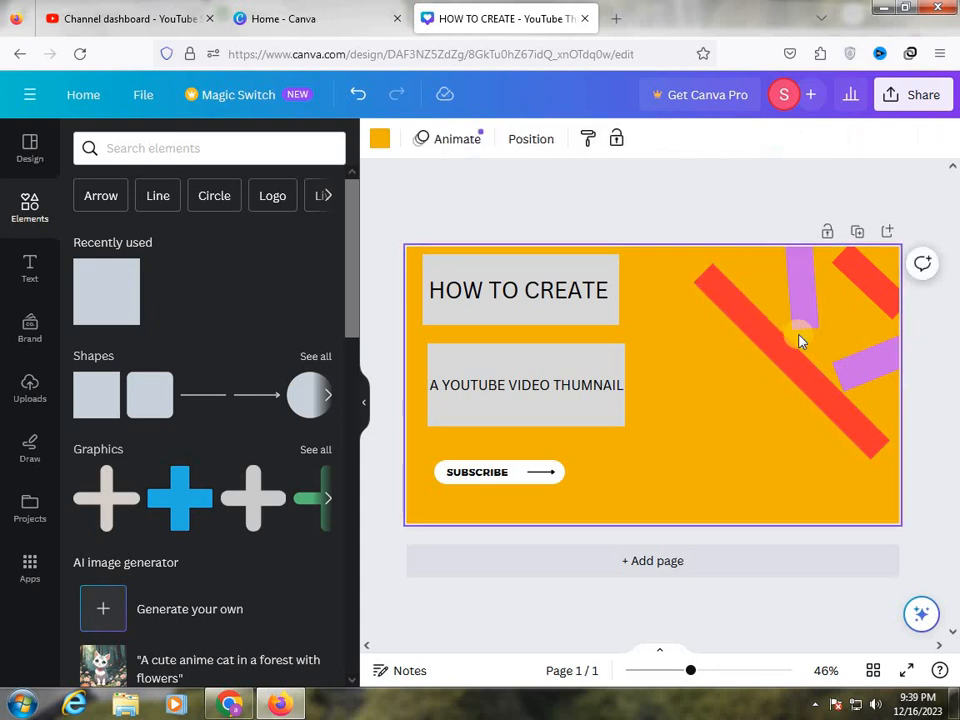
{"action": "left_click", "coordinate": [802, 323]}
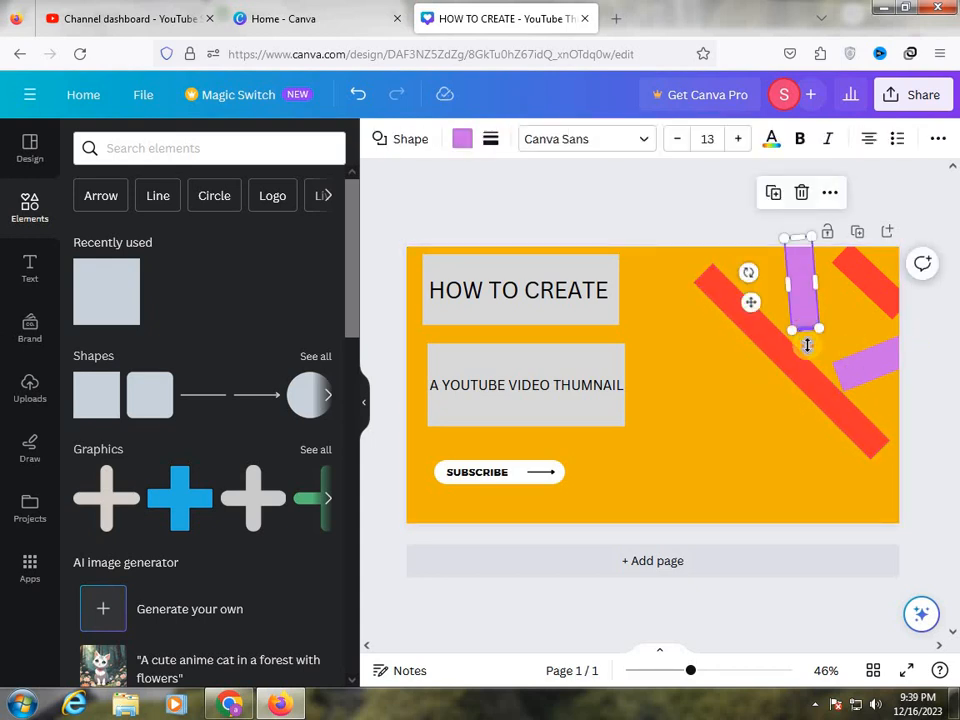
{"action": "left_click_drag", "start_coordinate": [810, 358], "coordinate": [840, 383]}
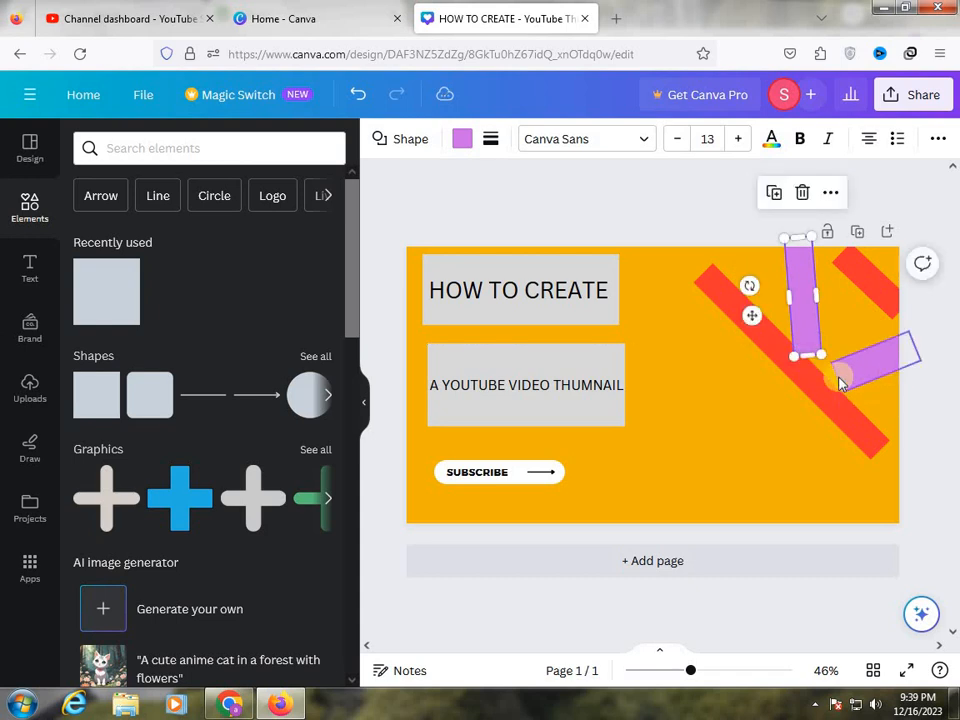
Step: Extend the light purple bar at the right edge toward the long red bar, to about 245 wide and 82 high
{"action": "left_click", "coordinate": [842, 383]}
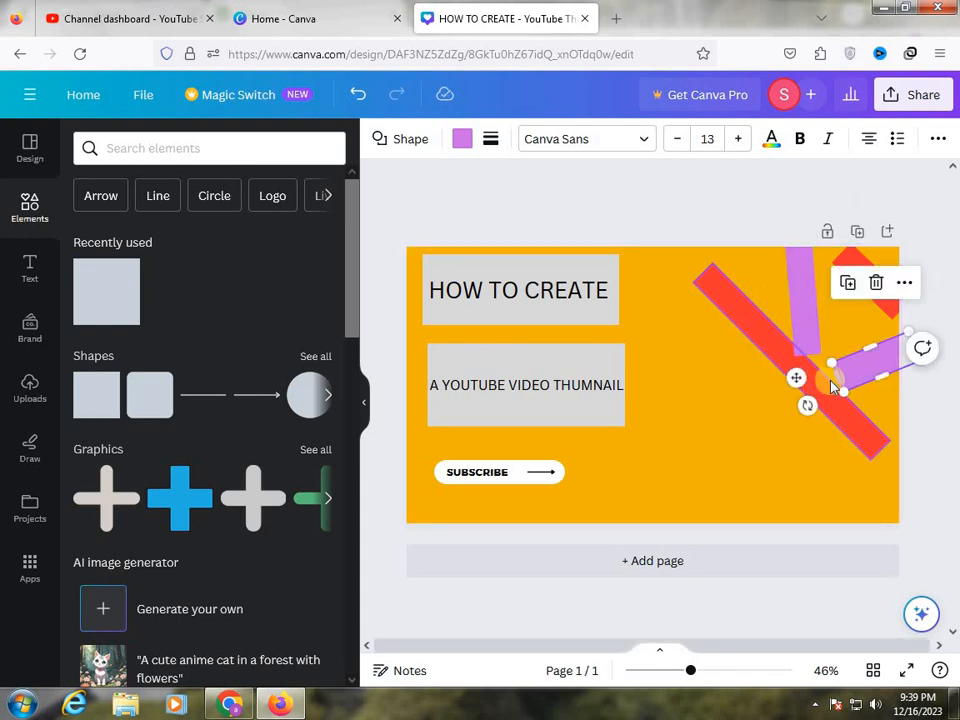
{"action": "left_click_drag", "start_coordinate": [831, 377], "coordinate": [832, 378]}
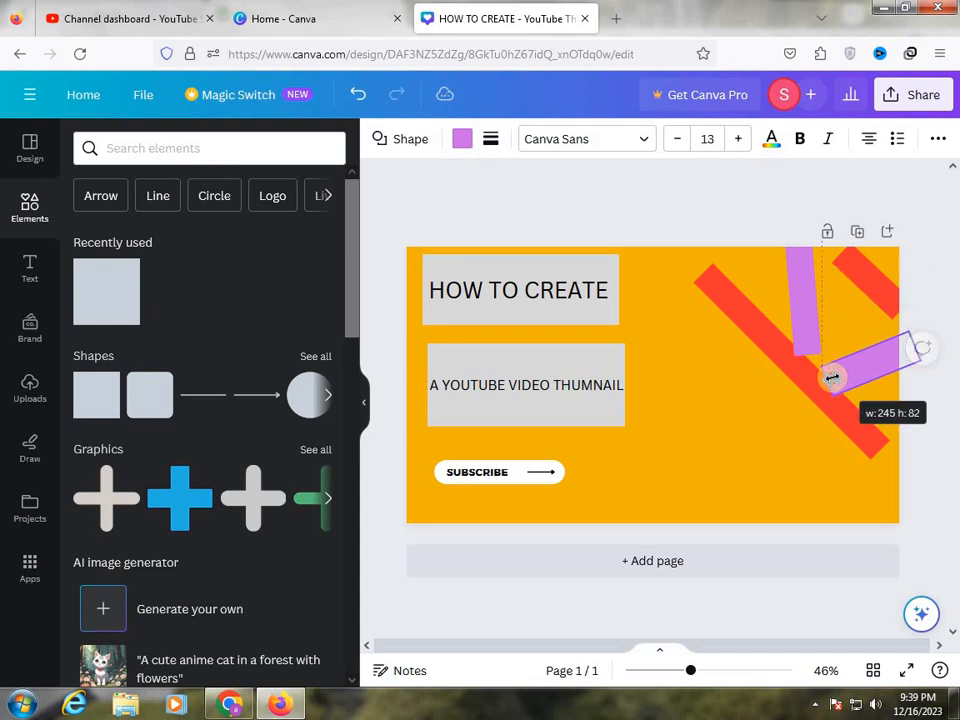
{"action": "left_click", "coordinate": [773, 441]}
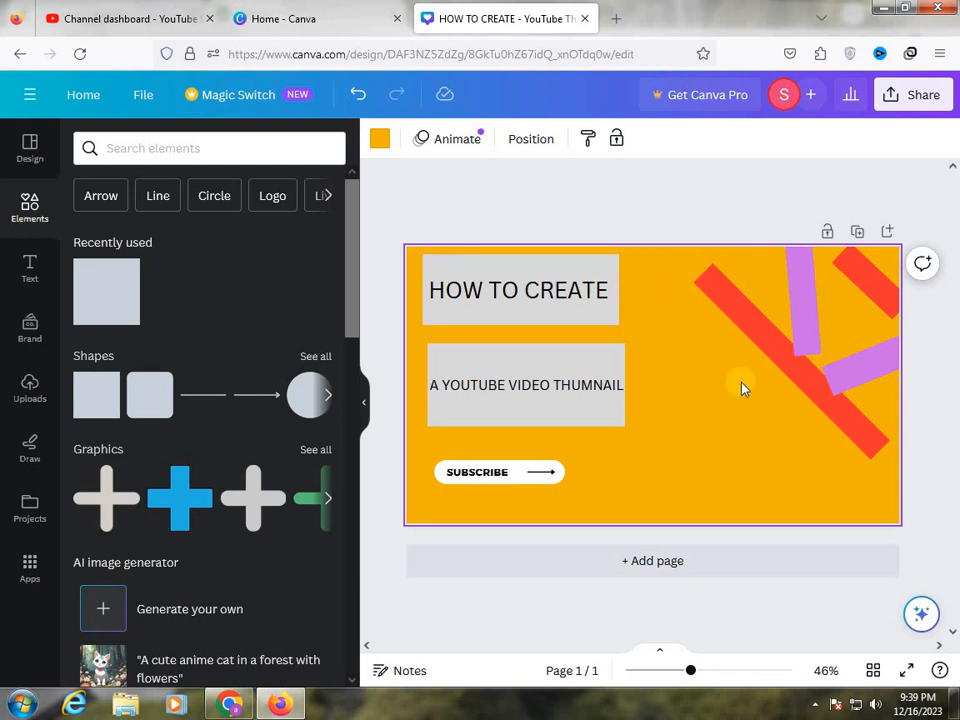
Step: Extend both ends of the long red diagonal bar past the thumbnail's top and right edges
{"action": "left_click", "coordinate": [706, 280]}
{"action": "left_click_drag", "start_coordinate": [701, 272], "coordinate": [659, 249]}
{"action": "left_click", "coordinate": [849, 446]}
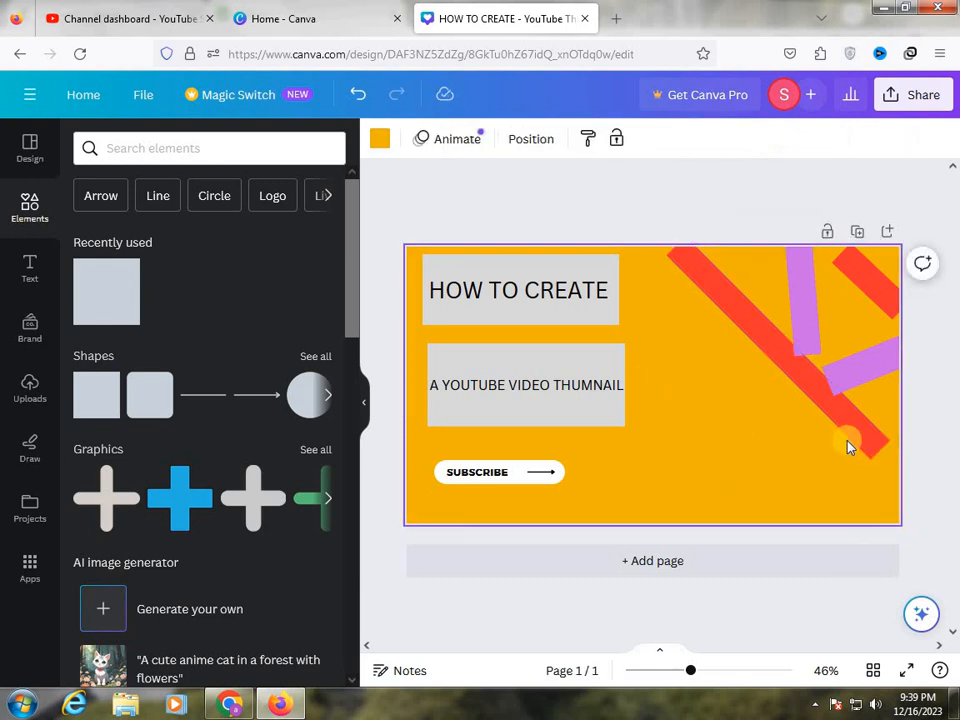
{"action": "left_click", "coordinate": [878, 448]}
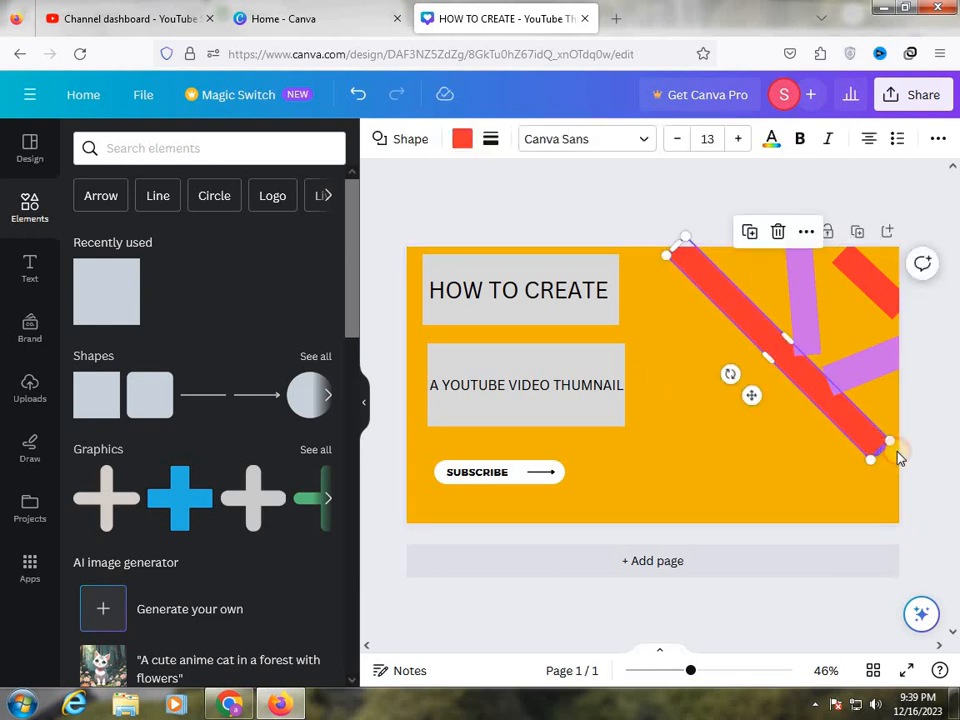
{"action": "left_click_drag", "start_coordinate": [897, 457], "coordinate": [904, 465]}
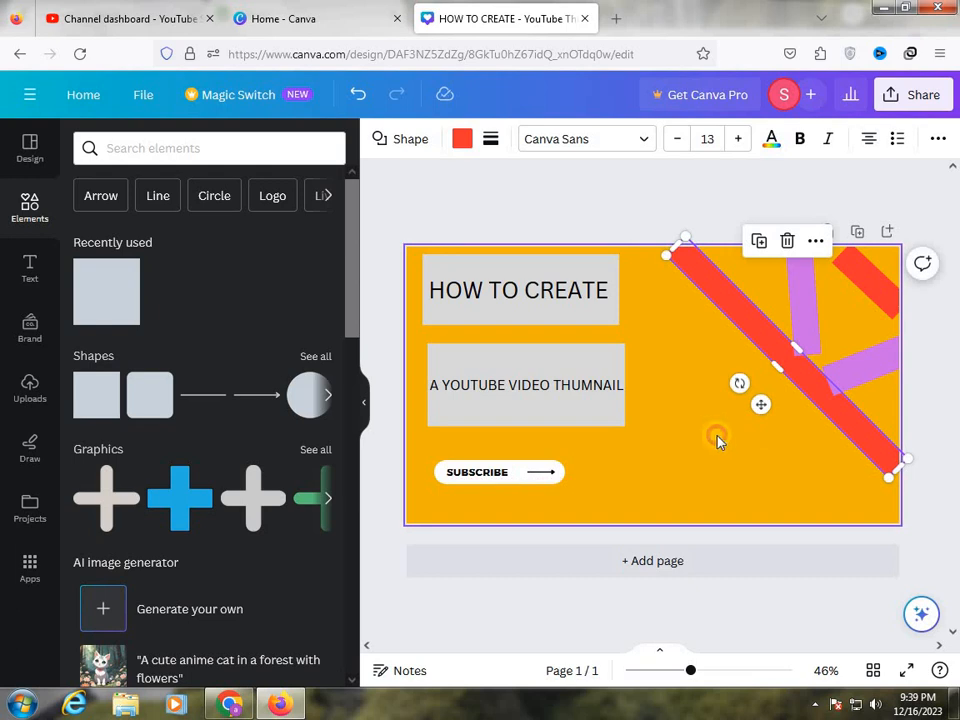
{"action": "left_click", "coordinate": [717, 440]}
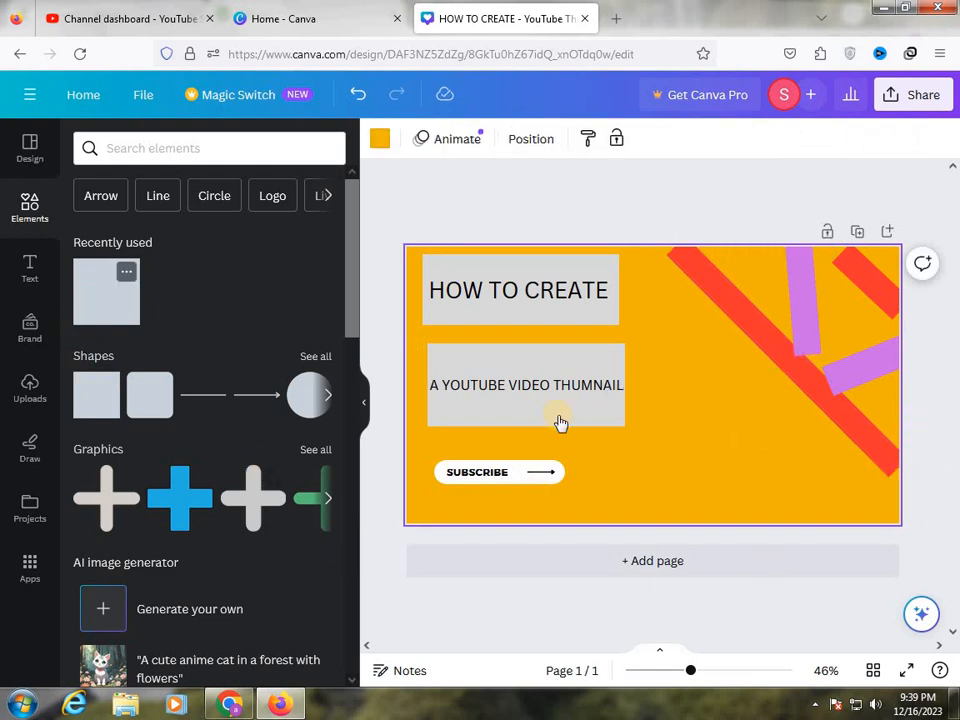
Step: Add another light purple square, move it below the long red bar and flatten it into a thin short bar
{"action": "key", "text": "r"}
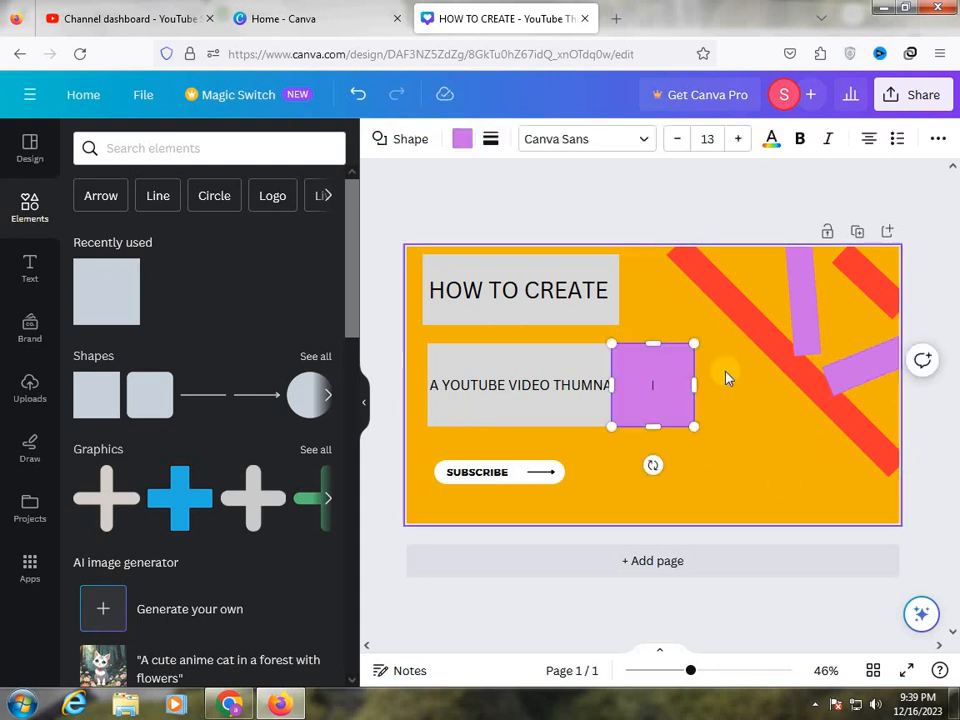
{"action": "left_click", "coordinate": [799, 457]}
{"action": "left_click", "coordinate": [621, 397]}
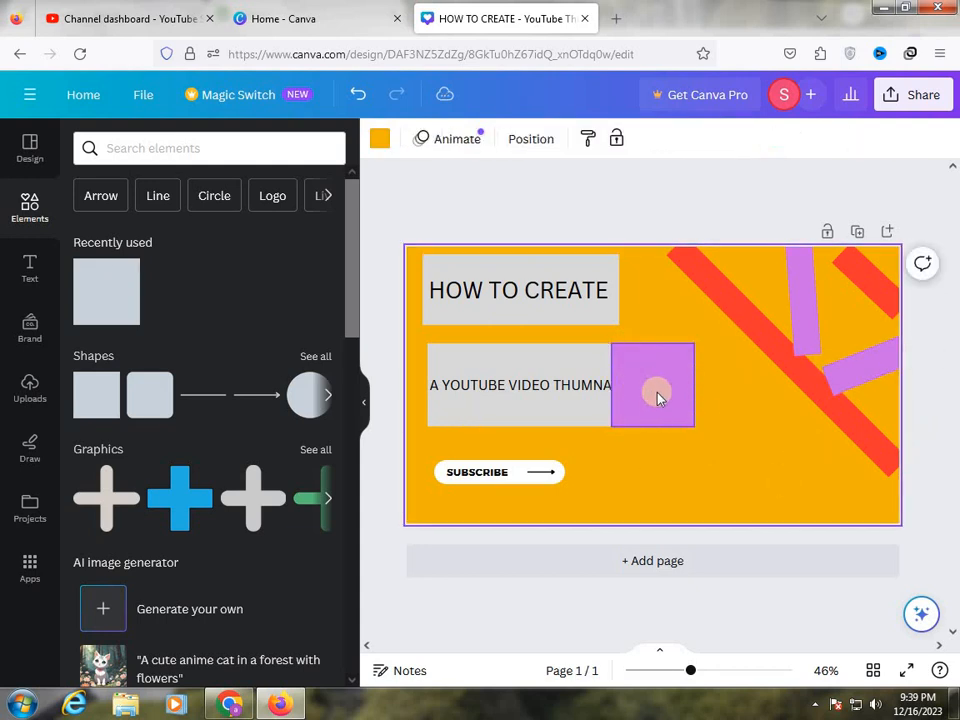
{"action": "left_click_drag", "start_coordinate": [655, 390], "coordinate": [714, 428]}
{"action": "left_click", "coordinate": [787, 465]}
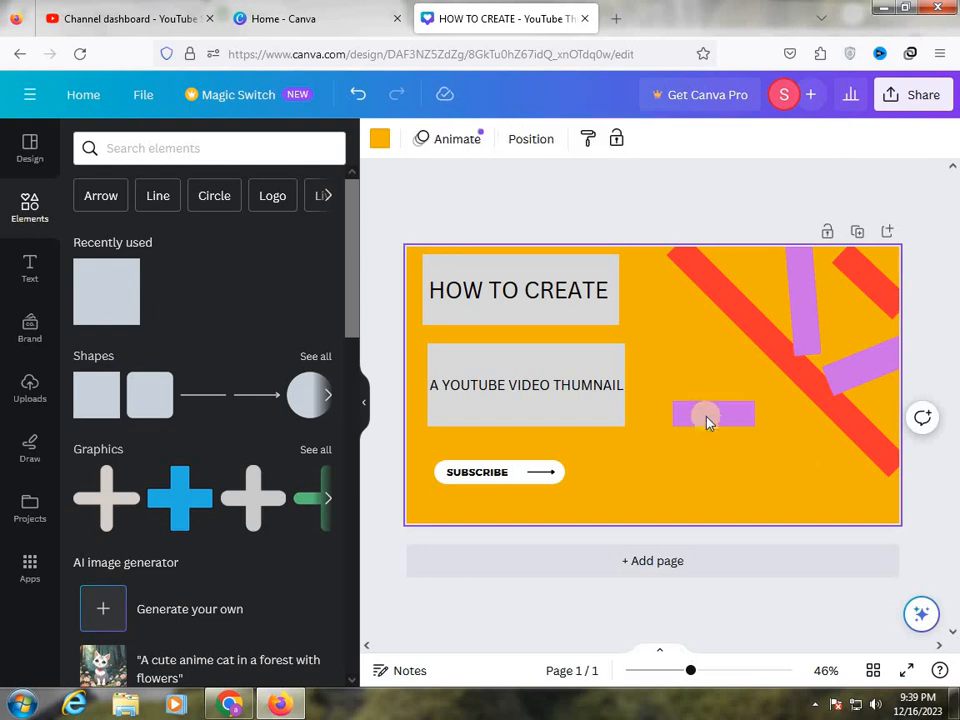
Step: Tilt the thin purple bar downward to the right and lengthen its upper end toward the HOW TO CREATE box
{"action": "left_click", "coordinate": [699, 419]}
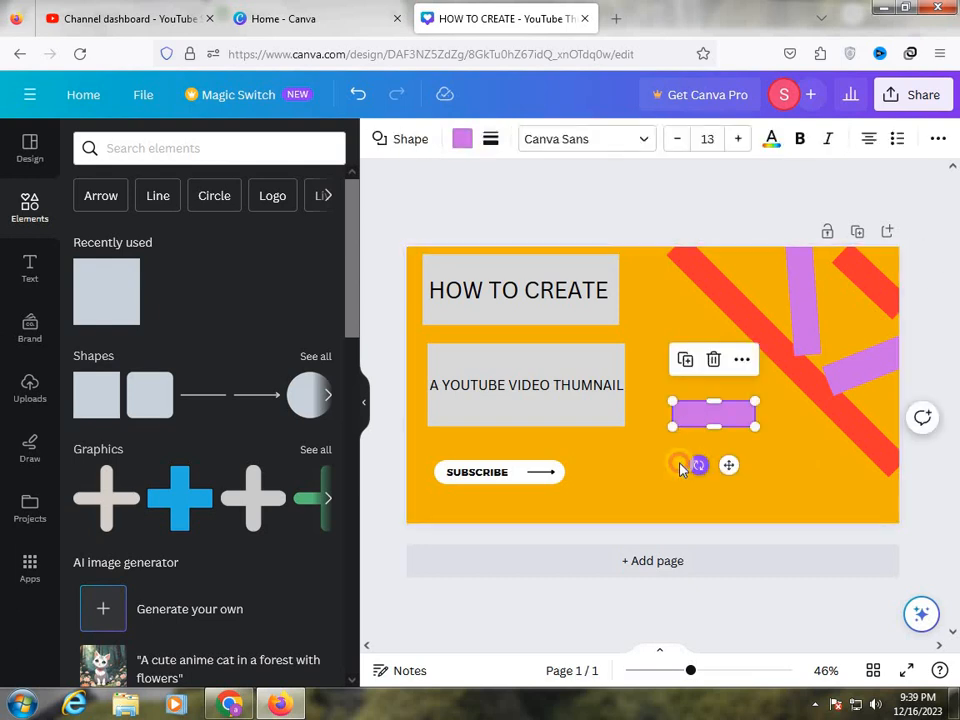
{"action": "left_click_drag", "start_coordinate": [700, 466], "coordinate": [664, 432]}
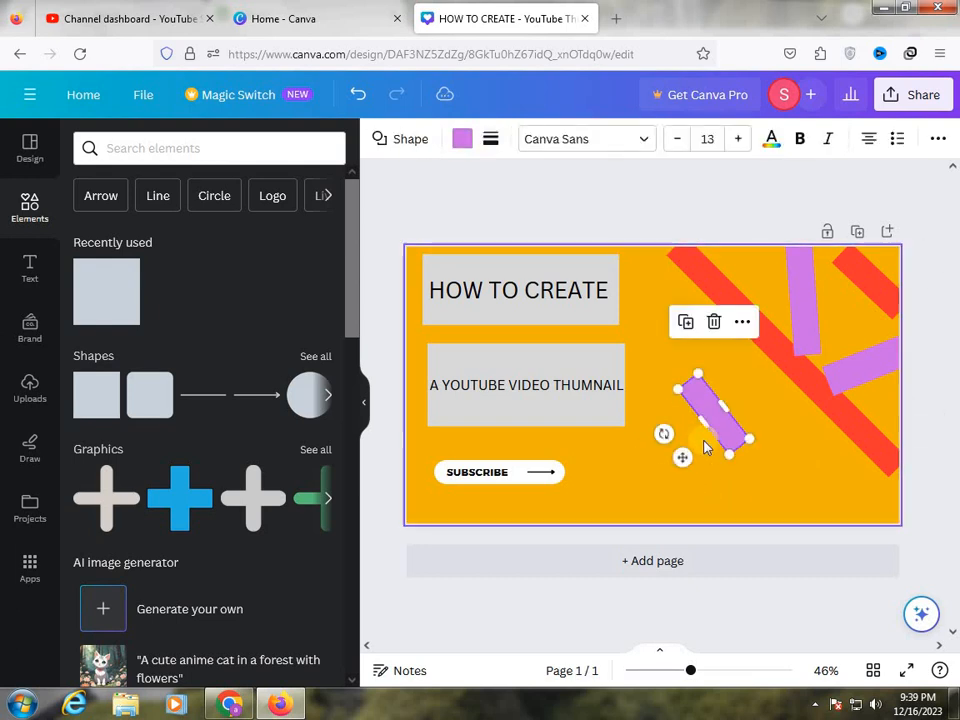
{"action": "left_click_drag", "start_coordinate": [659, 338], "coordinate": [662, 364]}
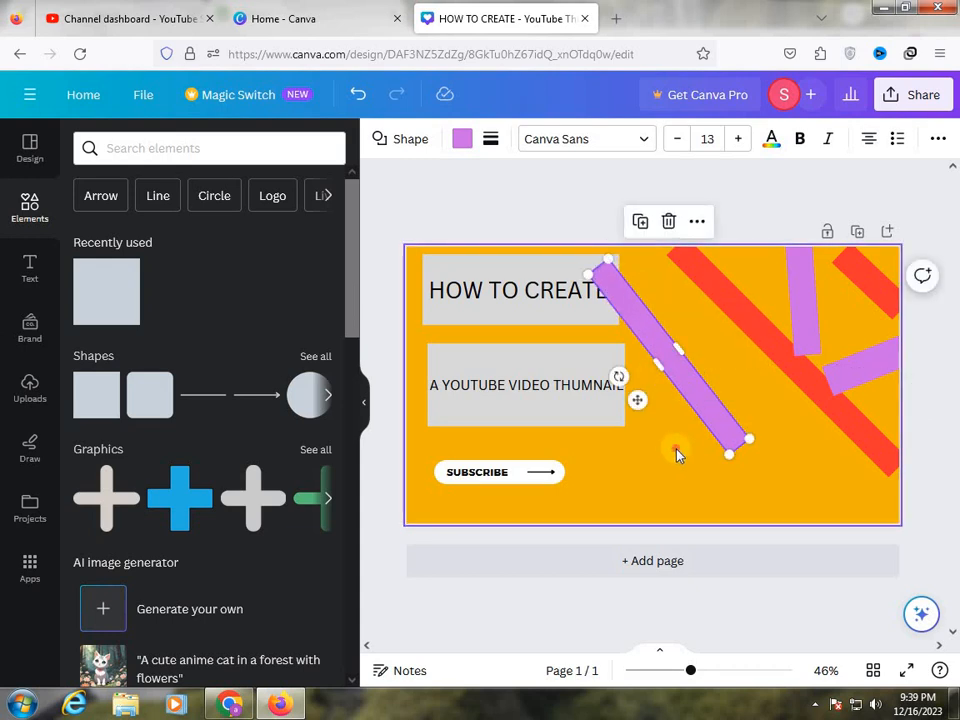
Step: Reposition the long purple bar beside the red diagonal, extend it past the bottom edge, and rotate it to 45°
{"action": "left_click", "coordinate": [669, 364]}
{"action": "left_click_drag", "start_coordinate": [677, 360], "coordinate": [699, 340]}
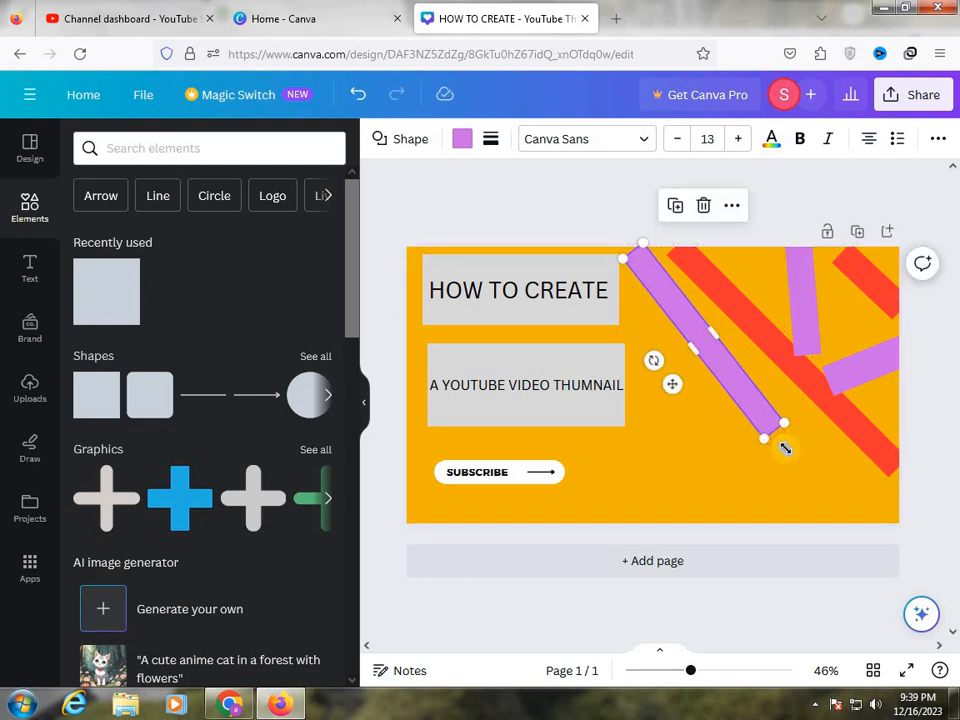
{"action": "left_click_drag", "start_coordinate": [785, 449], "coordinate": [841, 533]}
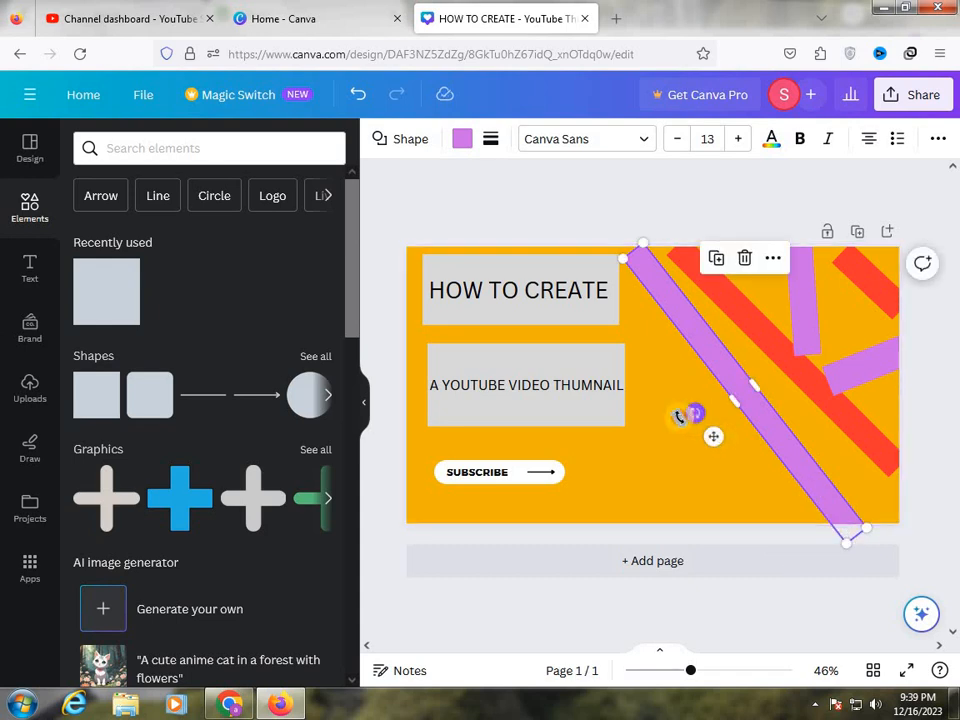
{"action": "left_click_drag", "start_coordinate": [682, 416], "coordinate": [702, 417]}
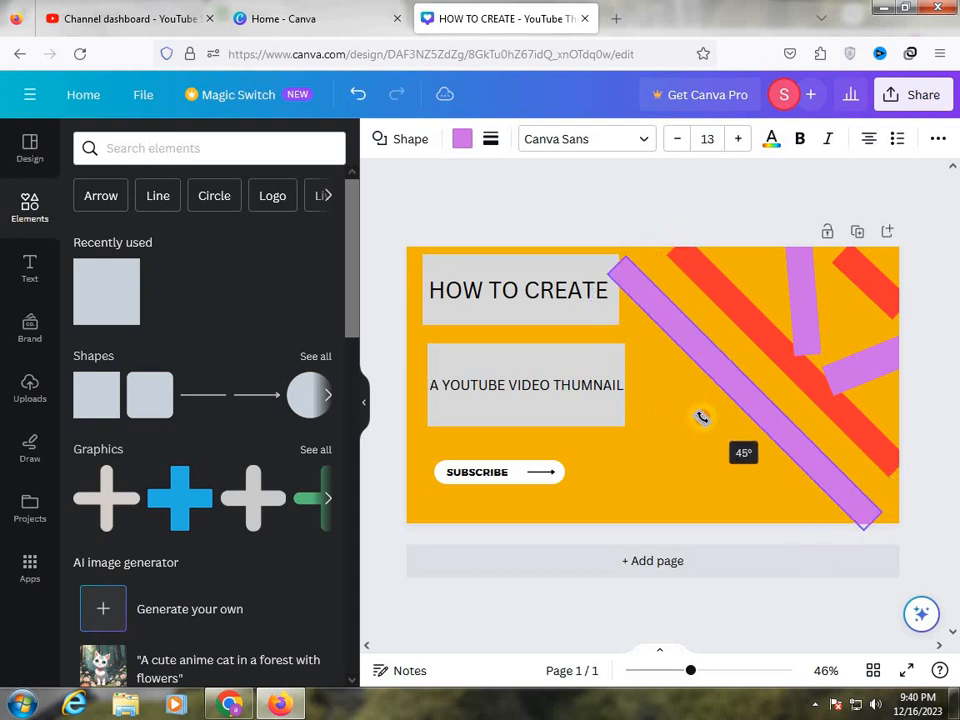
Step: Finish the long purple bar's rotation at 45° and make the bar slightly thinner
{"action": "left_click_drag", "start_coordinate": [640, 423], "coordinate": [640, 423]}
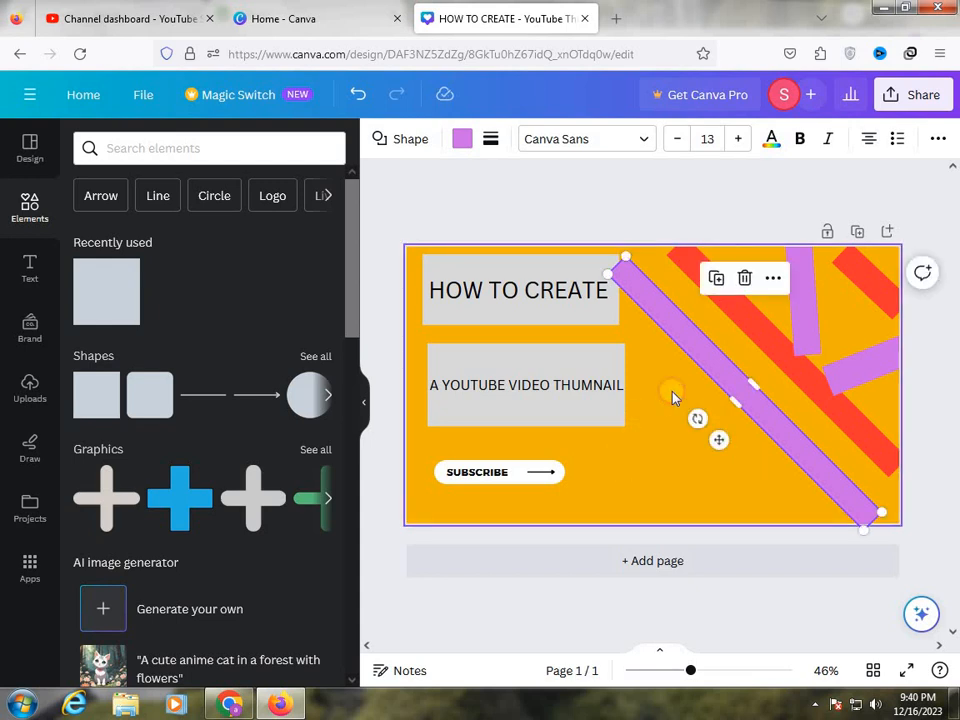
{"action": "left_click", "coordinate": [650, 323]}
{"action": "left_click", "coordinate": [661, 311]}
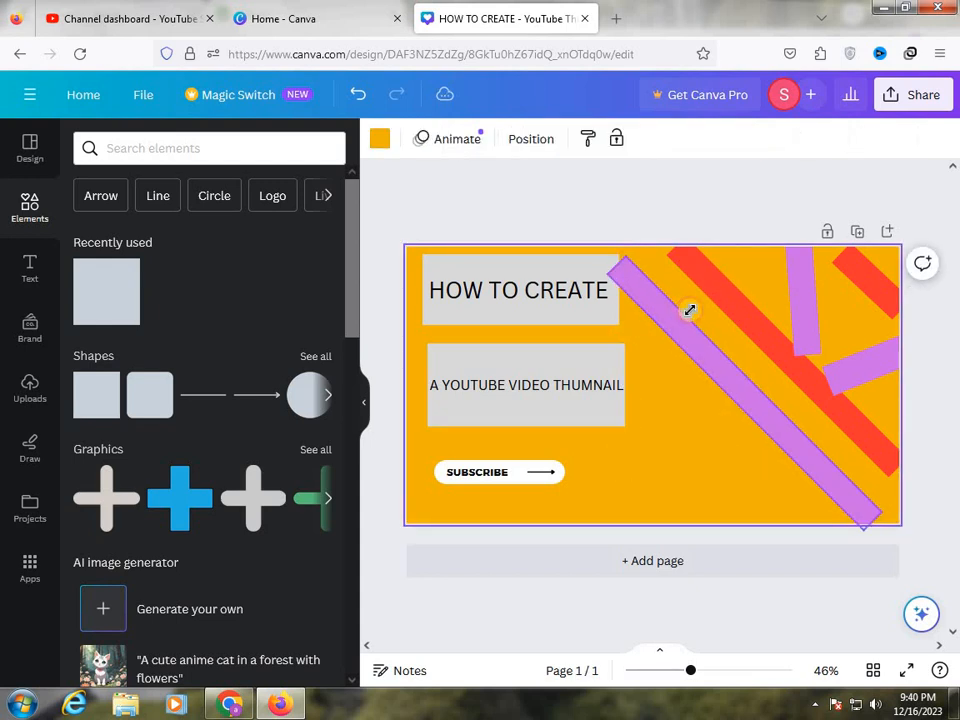
{"action": "left_click_drag", "start_coordinate": [689, 311], "coordinate": [670, 318]}
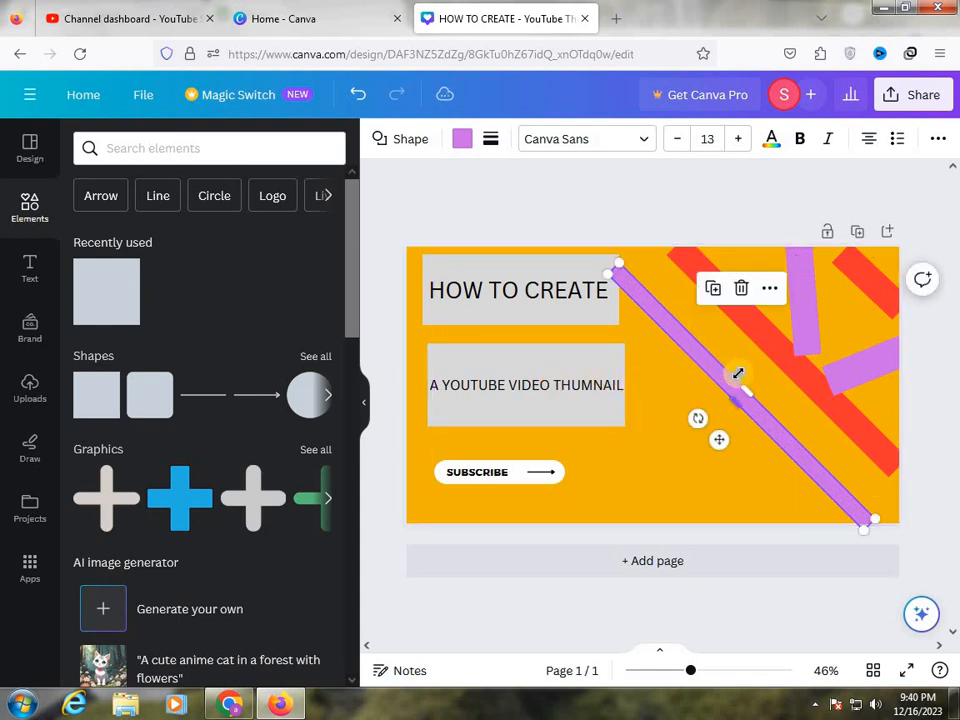
{"action": "mouse_move", "coordinate": [748, 392]}
{"action": "left_mouse_down"}
{"action": "mouse_move", "coordinate": [710, 421]}
{"action": "mouse_move", "coordinate": [749, 405]}
{"action": "mouse_move", "coordinate": [751, 387]}
{"action": "left_mouse_up"}
{"action": "left_click_drag", "start_coordinate": [637, 419], "coordinate": [643, 415]}
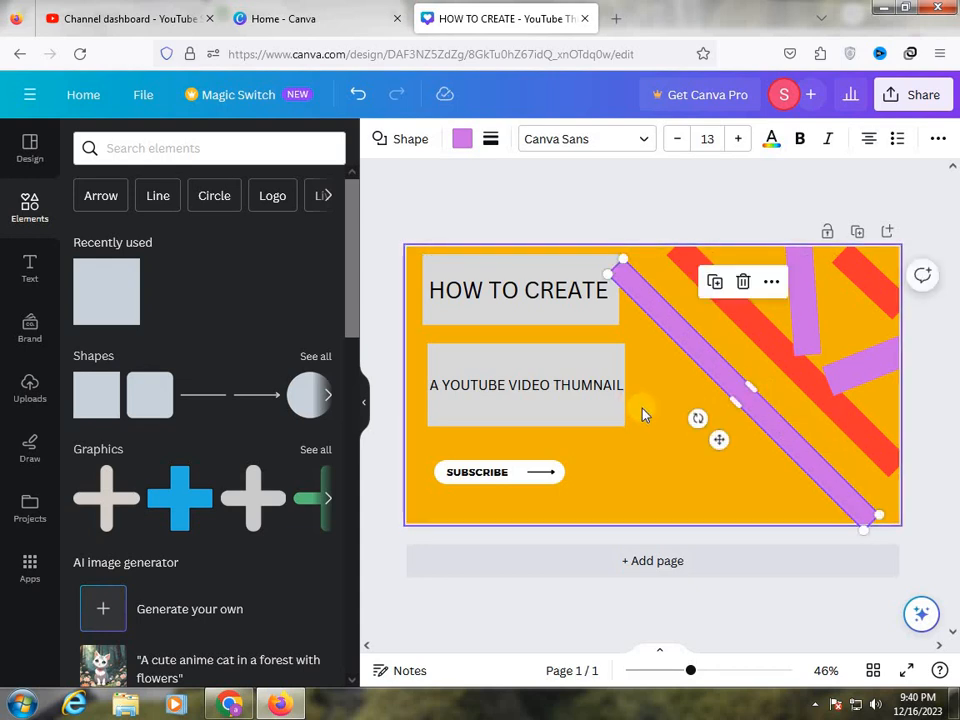
{"action": "left_click", "coordinate": [645, 414]}
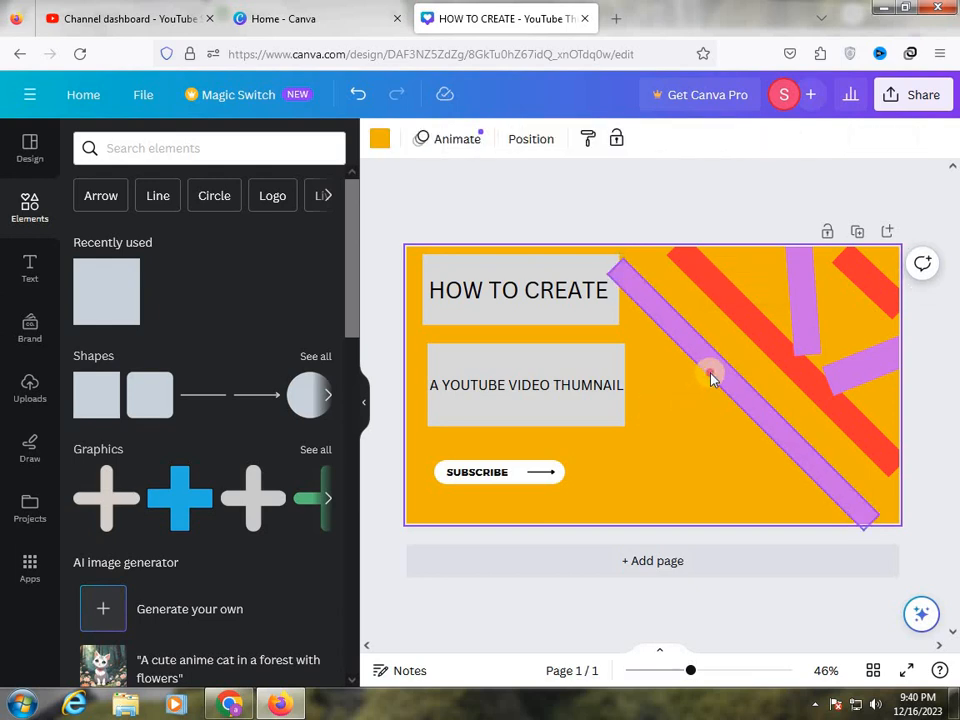
Step: Shift the long purple bar toward the red diagonal, tilt it slightly steeper, and enlarge it to about 1,023 × 72, reaching past the top and bottom edges
{"action": "mouse_move", "coordinate": [714, 376]}
{"action": "left_mouse_down"}
{"action": "mouse_move", "coordinate": [739, 360]}
{"action": "mouse_move", "coordinate": [726, 364]}
{"action": "left_mouse_up"}
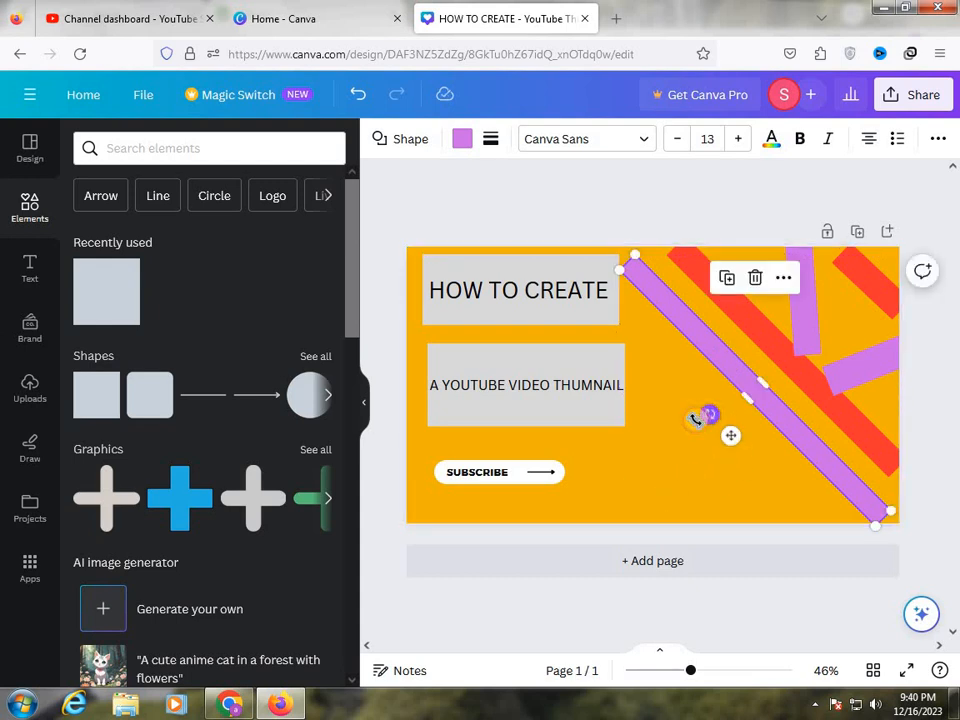
{"action": "mouse_move", "coordinate": [696, 420]}
{"action": "left_mouse_down"}
{"action": "mouse_move", "coordinate": [711, 422]}
{"action": "mouse_move", "coordinate": [695, 427]}
{"action": "left_mouse_up"}
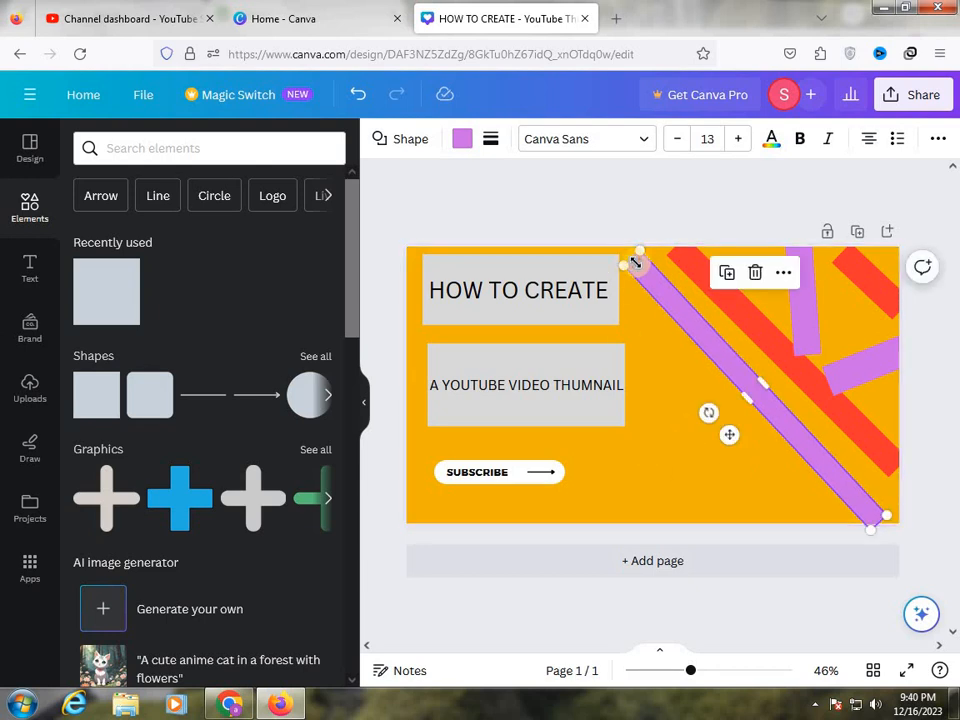
{"action": "mouse_move", "coordinate": [634, 262]}
{"action": "left_mouse_down"}
{"action": "mouse_move", "coordinate": [619, 255]}
{"action": "mouse_move", "coordinate": [626, 239]}
{"action": "left_mouse_up"}
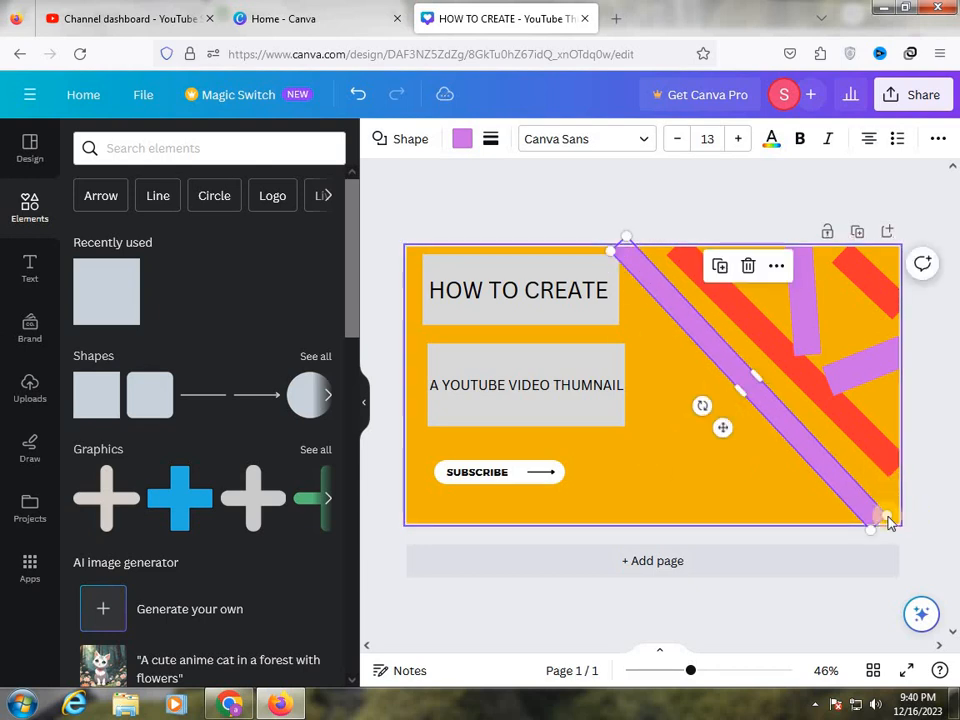
{"action": "left_click_drag", "start_coordinate": [895, 523], "coordinate": [895, 523]}
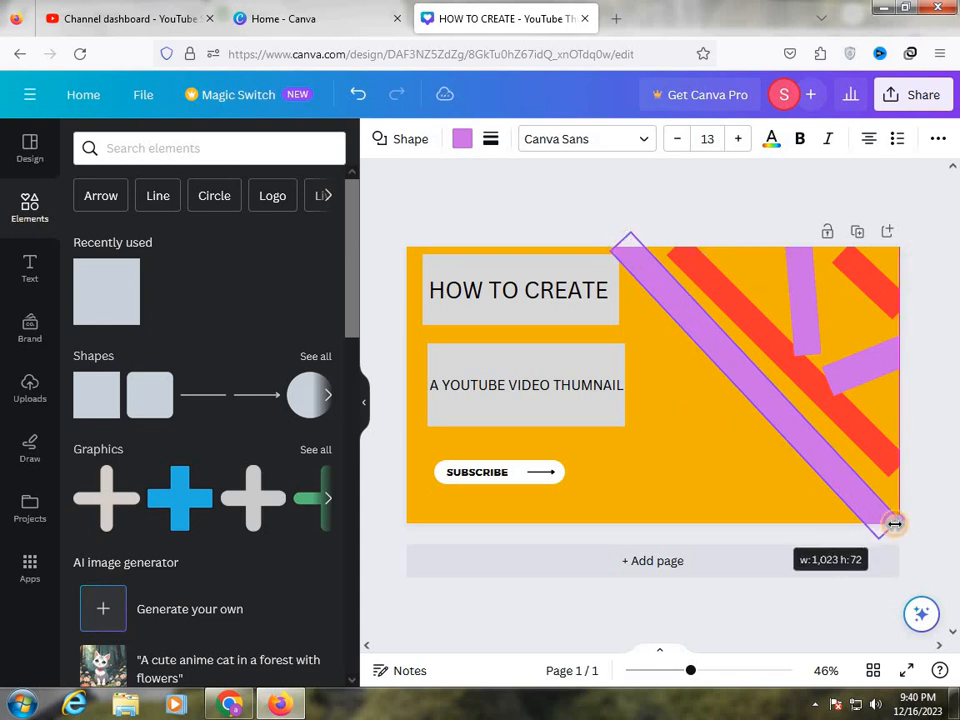
{"action": "left_click_drag", "start_coordinate": [753, 548], "coordinate": [724, 518]}
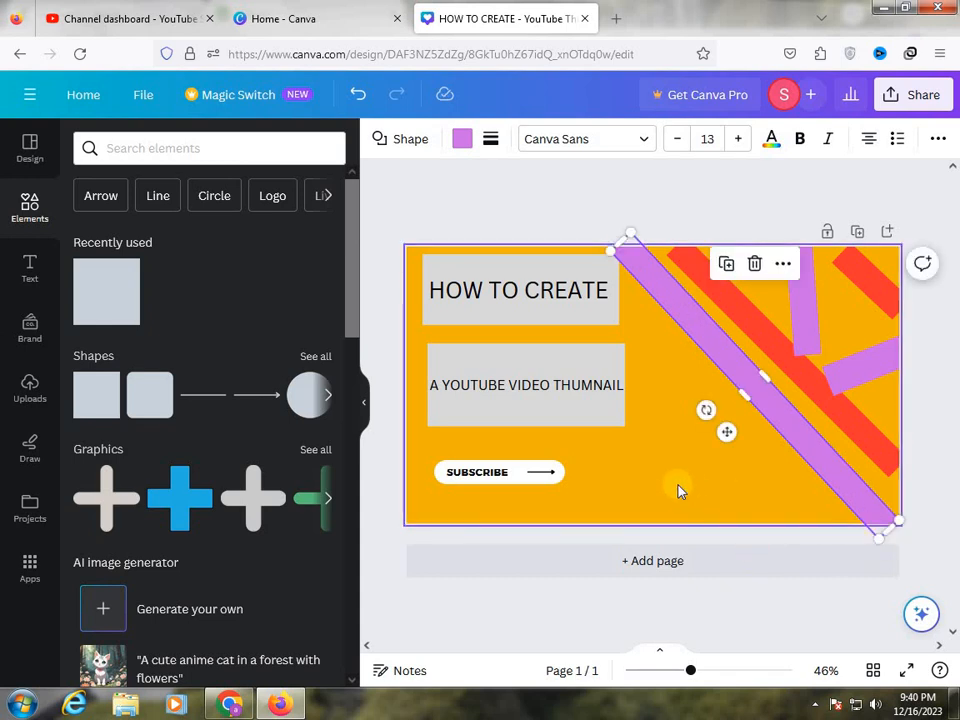
{"action": "left_click", "coordinate": [630, 375]}
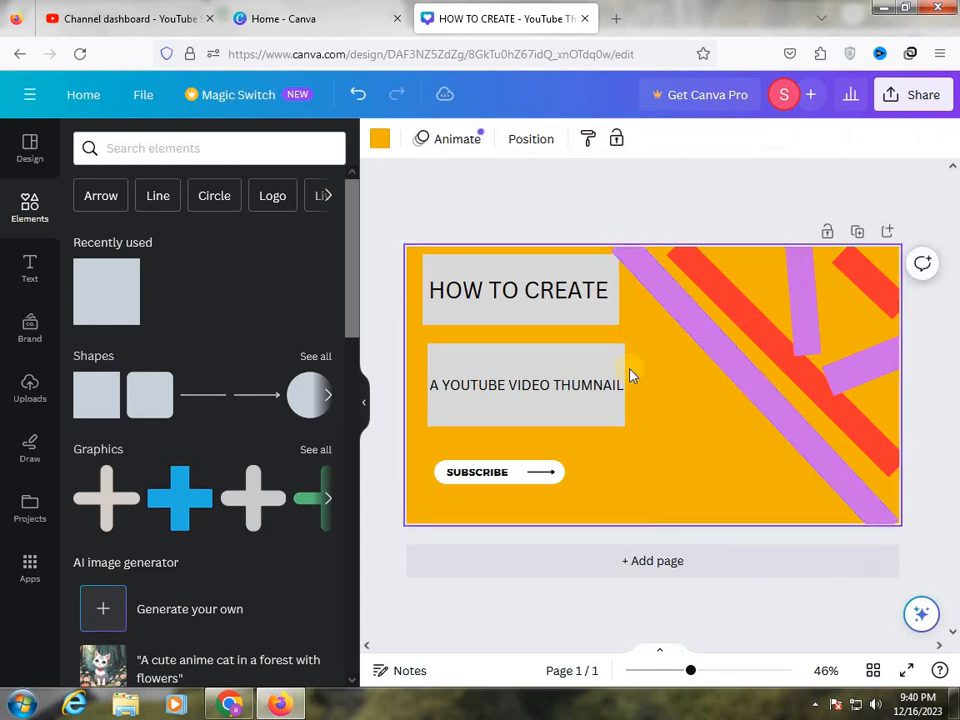
Step: Recolor the long purple diagonal bar to light turquoise from the default solid colors
{"action": "left_click", "coordinate": [688, 317]}
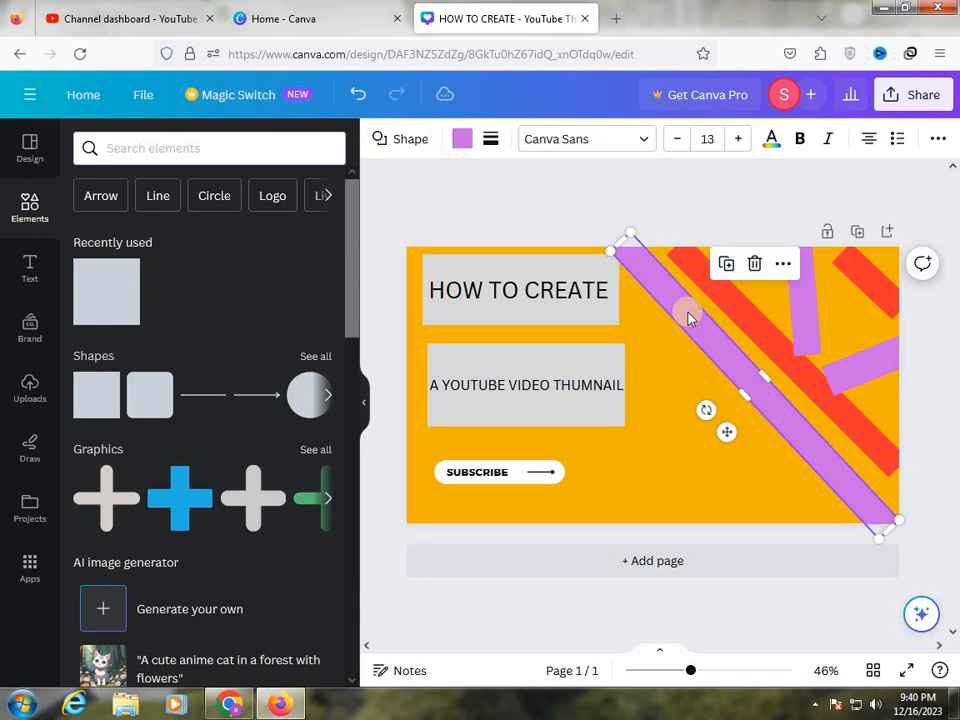
{"action": "left_click", "coordinate": [460, 137]}
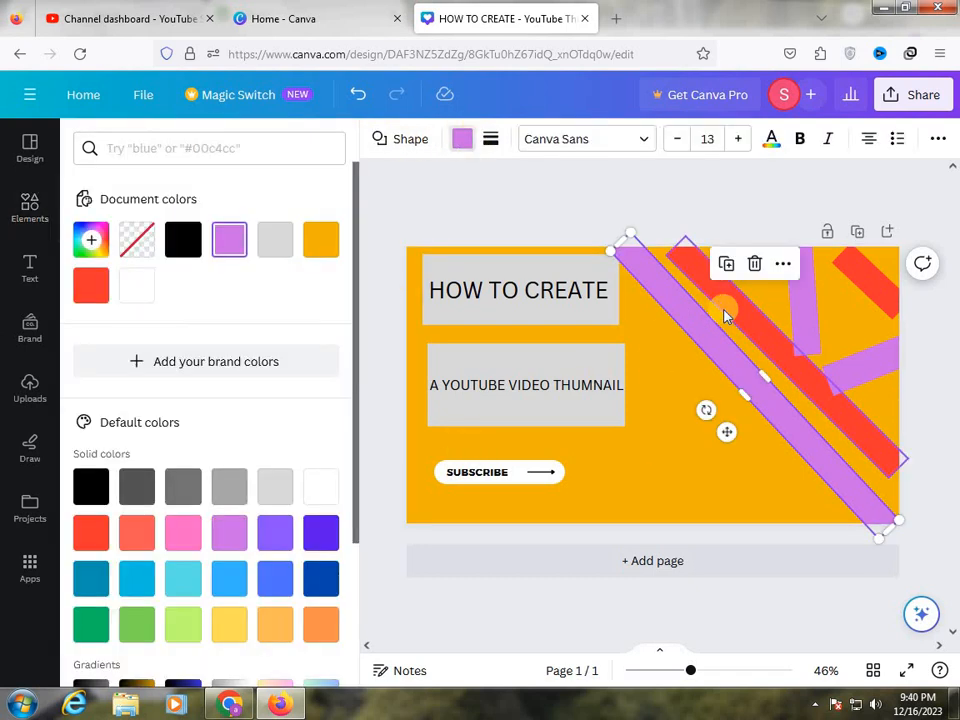
{"action": "left_click", "coordinate": [195, 586]}
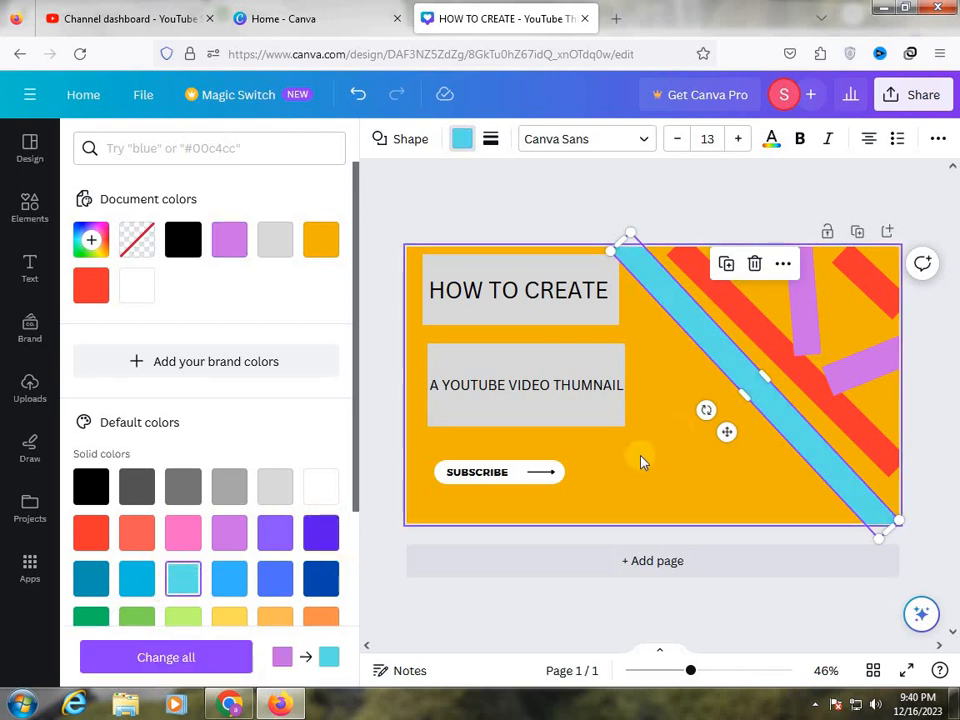
Step: Delete the two short light purple bars near the long red diagonal
{"action": "left_click", "coordinate": [818, 301]}
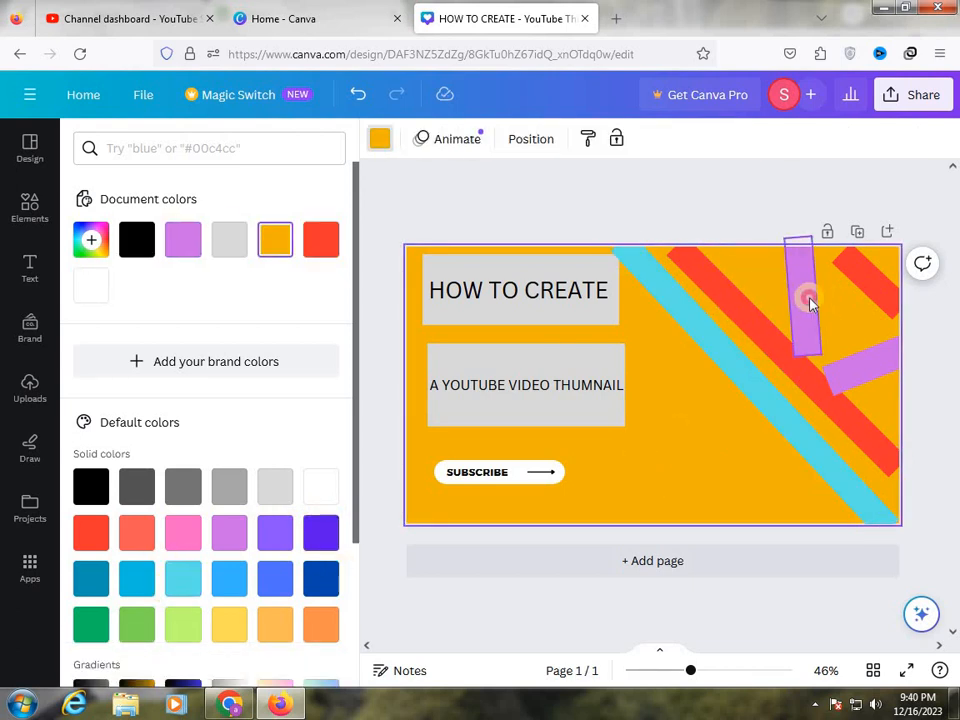
{"action": "left_click", "coordinate": [812, 305]}
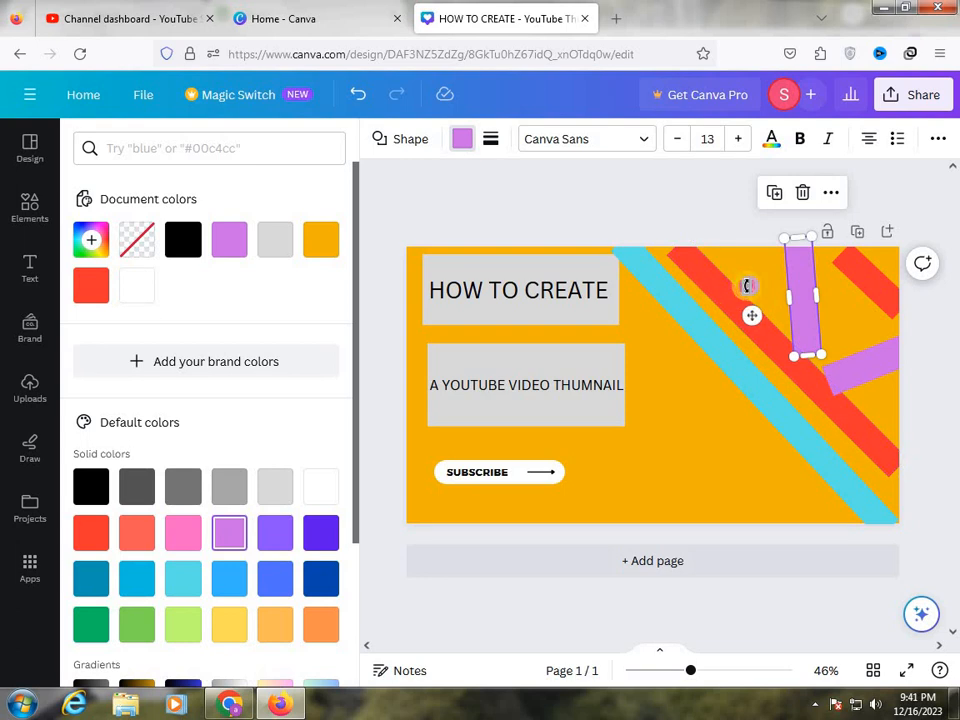
{"action": "left_click_drag", "start_coordinate": [736, 285], "coordinate": [790, 270]}
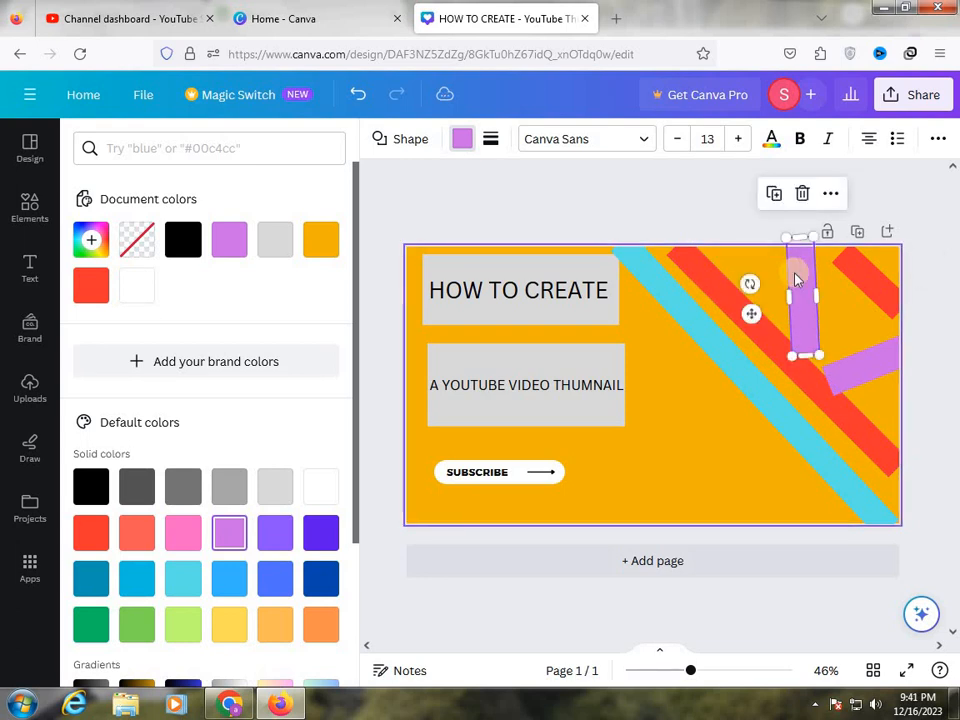
{"action": "left_click", "coordinate": [803, 194]}
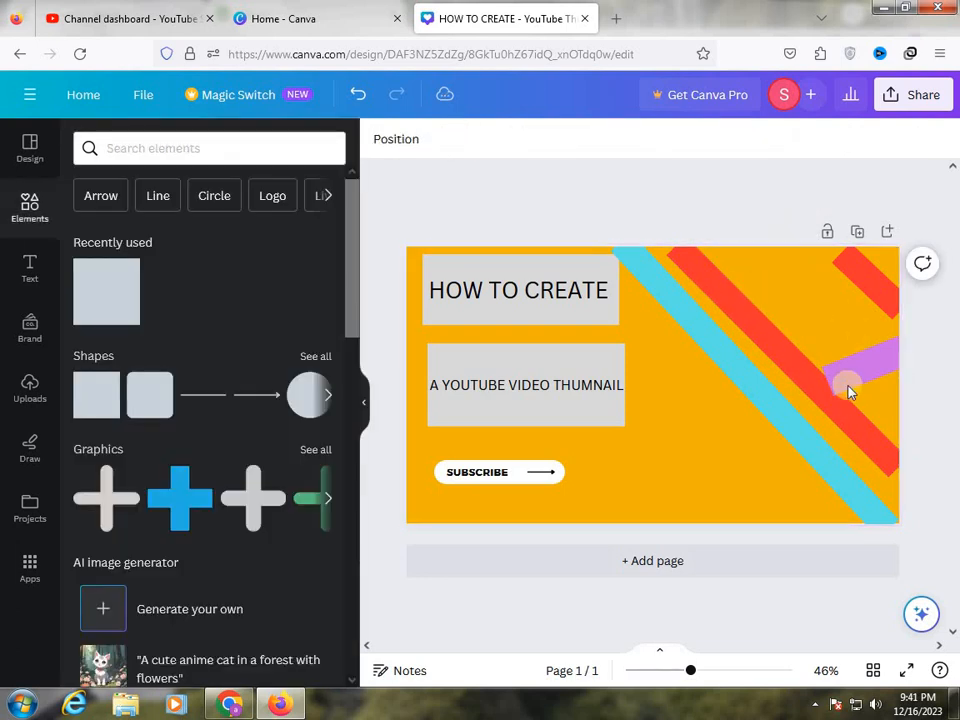
{"action": "left_click", "coordinate": [872, 367]}
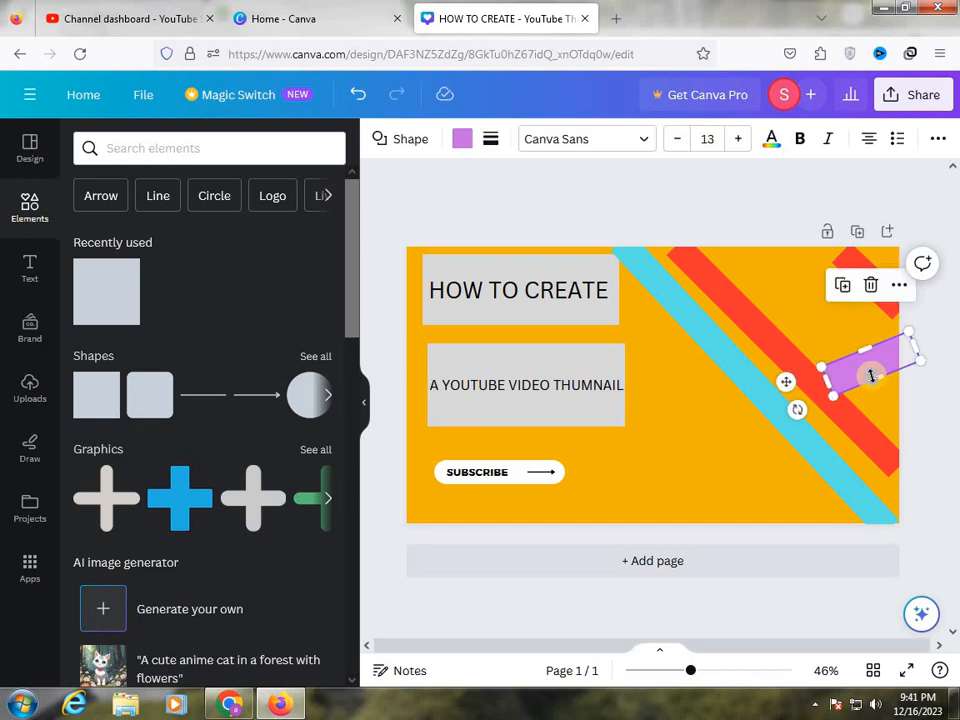
{"action": "left_click", "coordinate": [868, 285]}
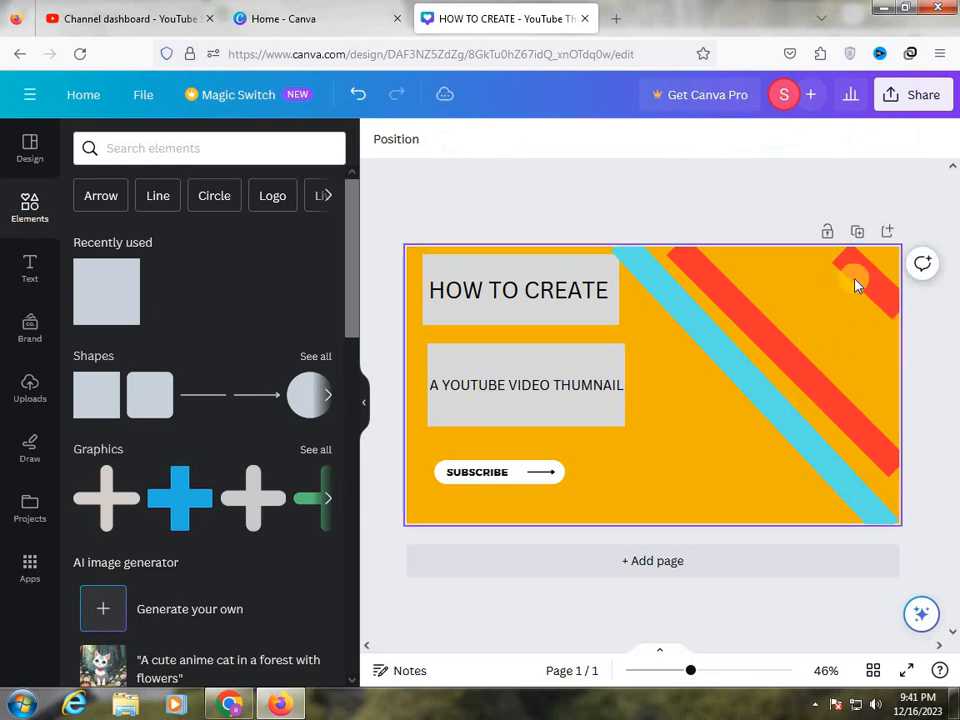
Step: Extend both ends of the short red corner bar past the thumbnail's top and right edges
{"action": "left_click", "coordinate": [866, 286]}
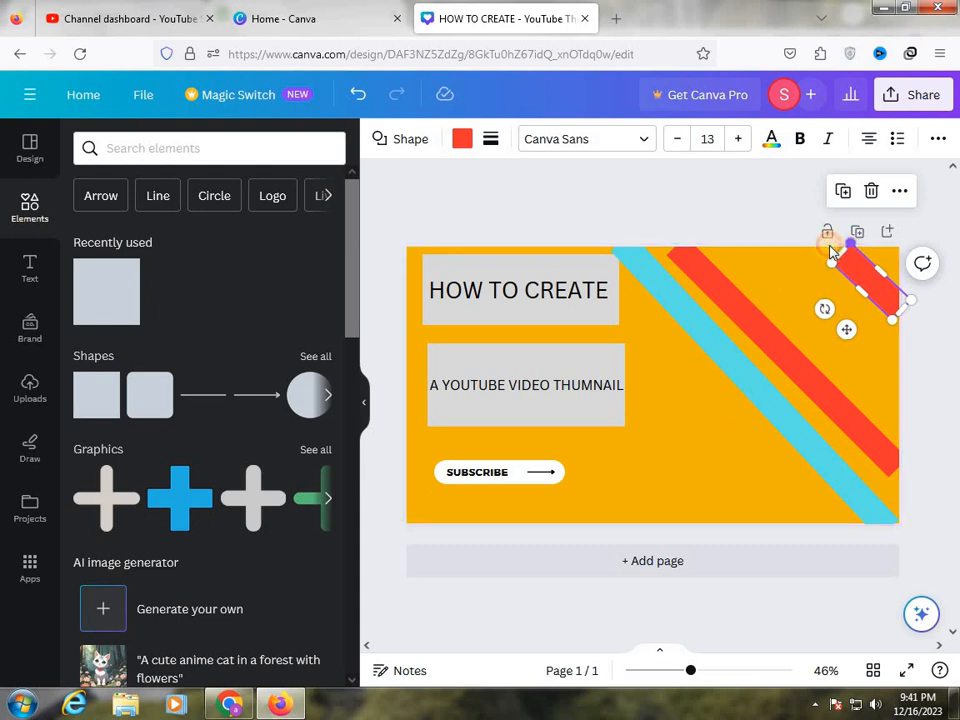
{"action": "left_click_drag", "start_coordinate": [843, 255], "coordinate": [822, 236]}
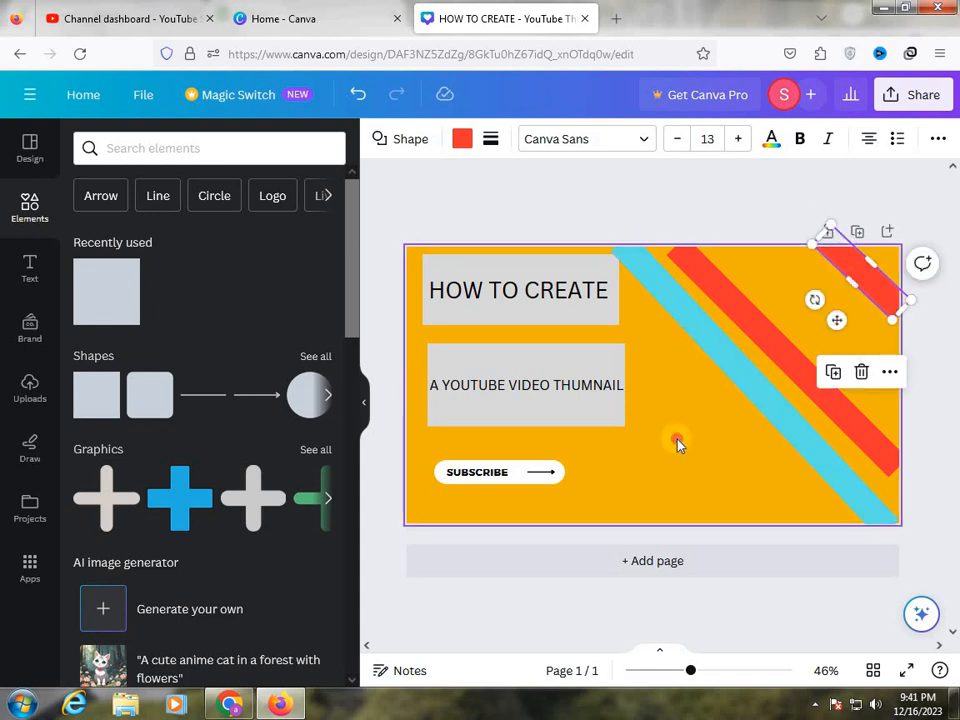
{"action": "left_click", "coordinate": [716, 413]}
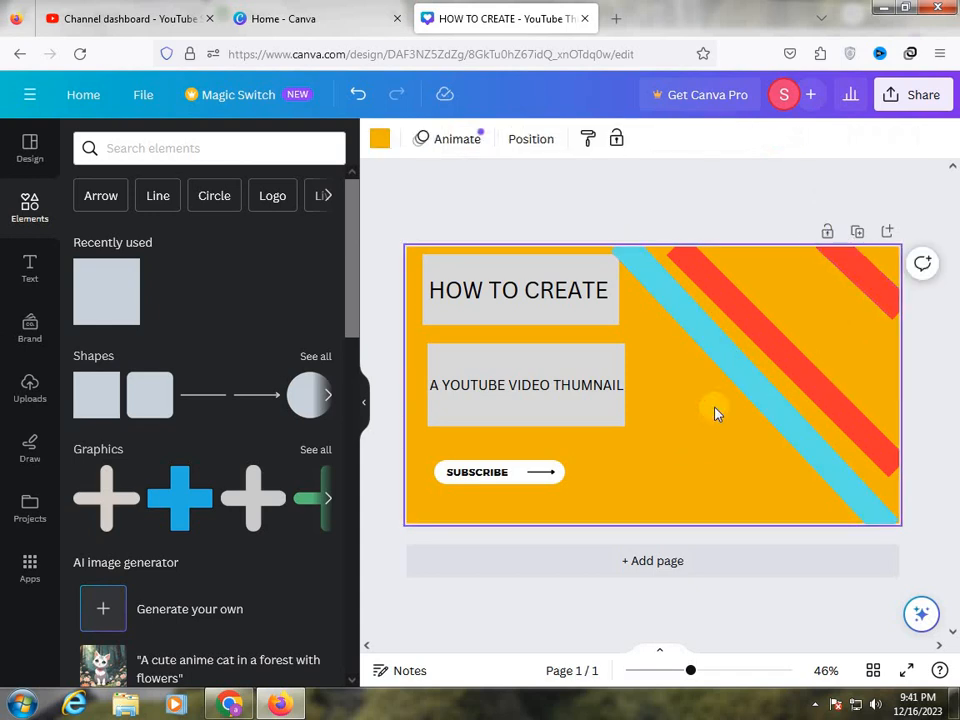
{"action": "left_click", "coordinate": [897, 312]}
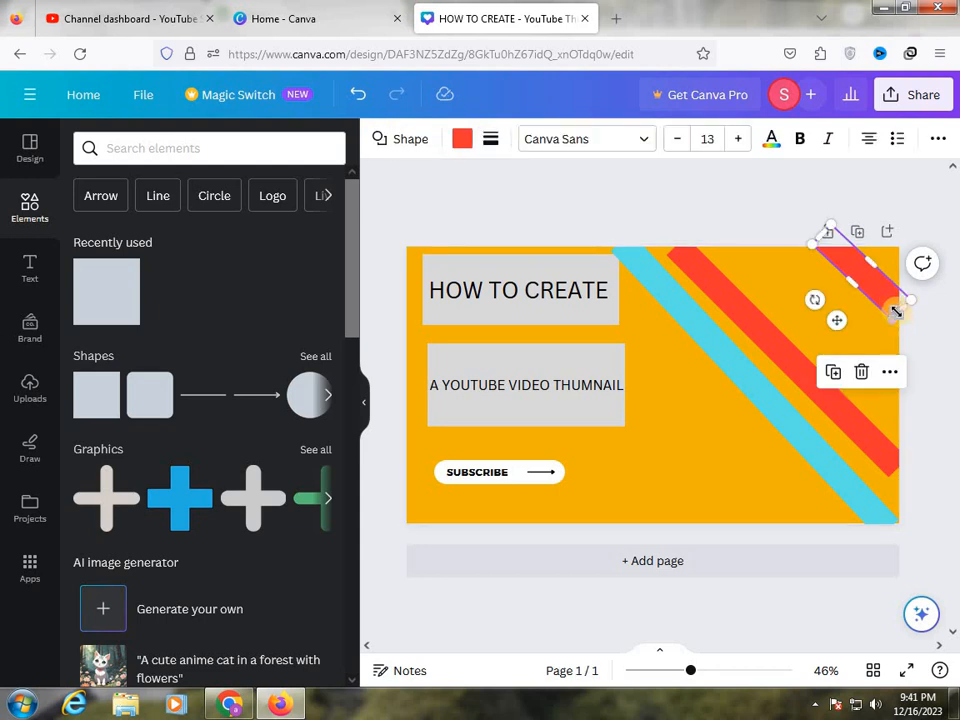
{"action": "left_click_drag", "start_coordinate": [910, 319], "coordinate": [909, 317]}
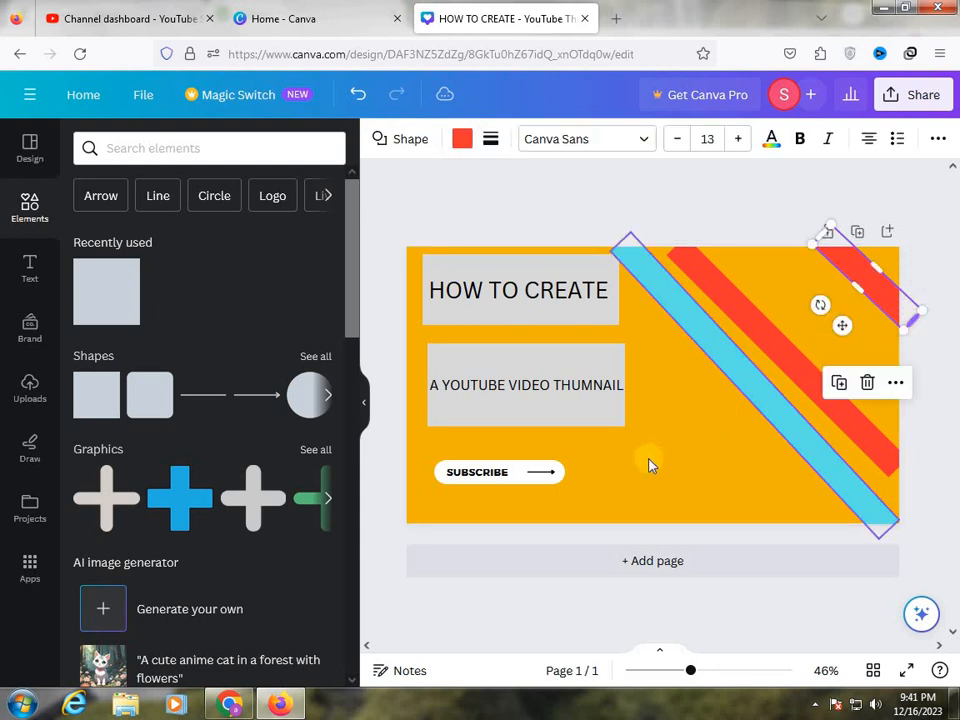
{"action": "left_click", "coordinate": [688, 448]}
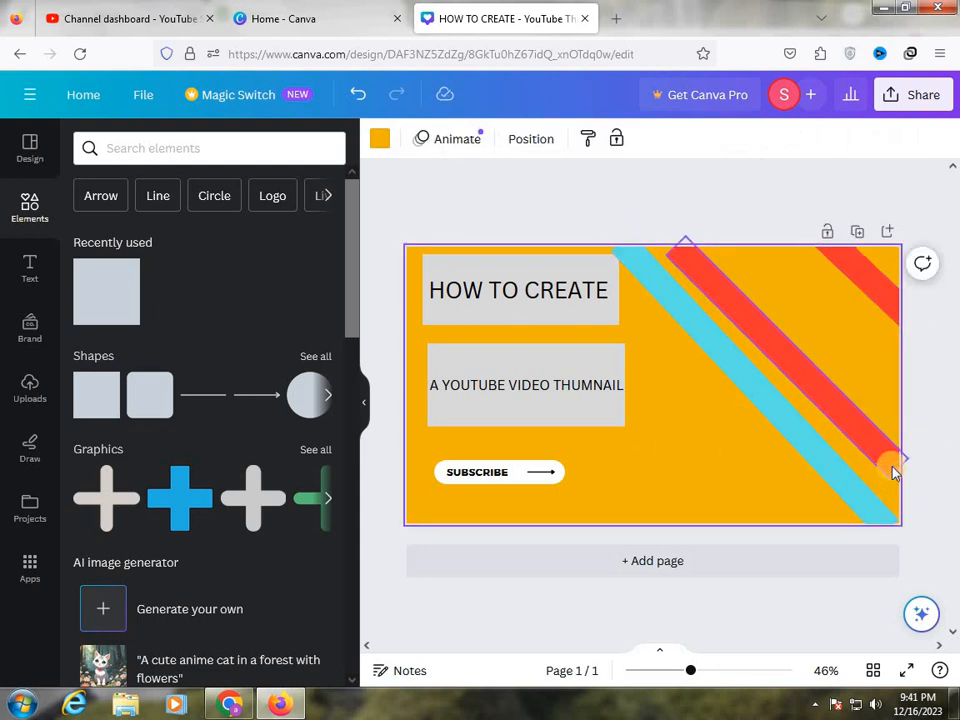
Step: Lengthen the long red diagonal bar at both ends so its corners run fully off the thumbnail's right and top edges
{"action": "left_click", "coordinate": [895, 470]}
{"action": "left_click_drag", "start_coordinate": [904, 474], "coordinate": [912, 484]}
{"action": "left_click", "coordinate": [690, 336]}
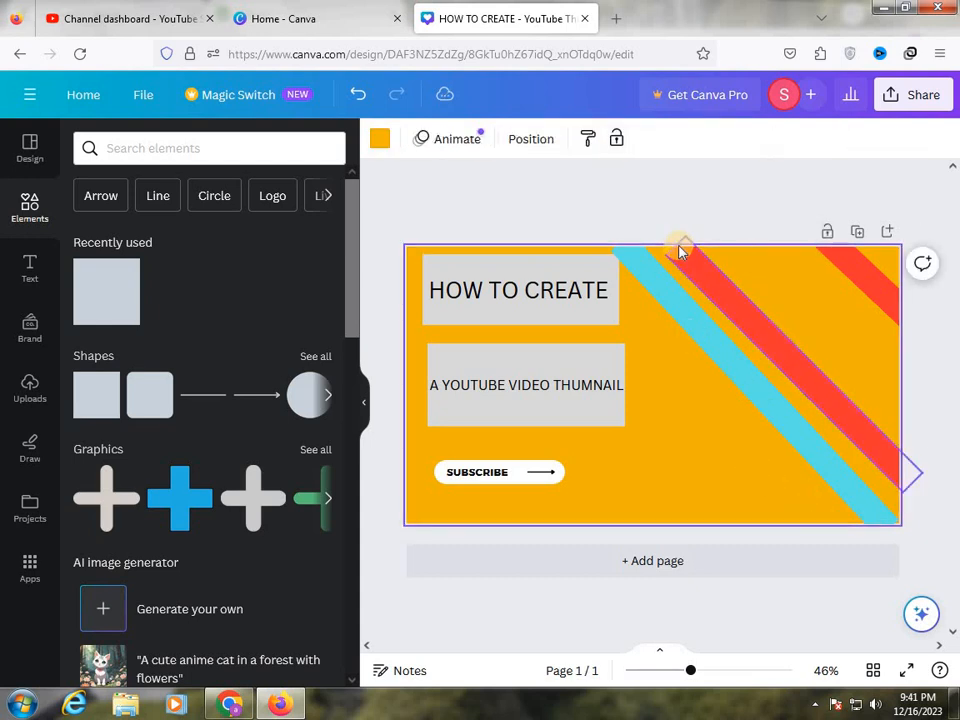
{"action": "left_click", "coordinate": [681, 246]}
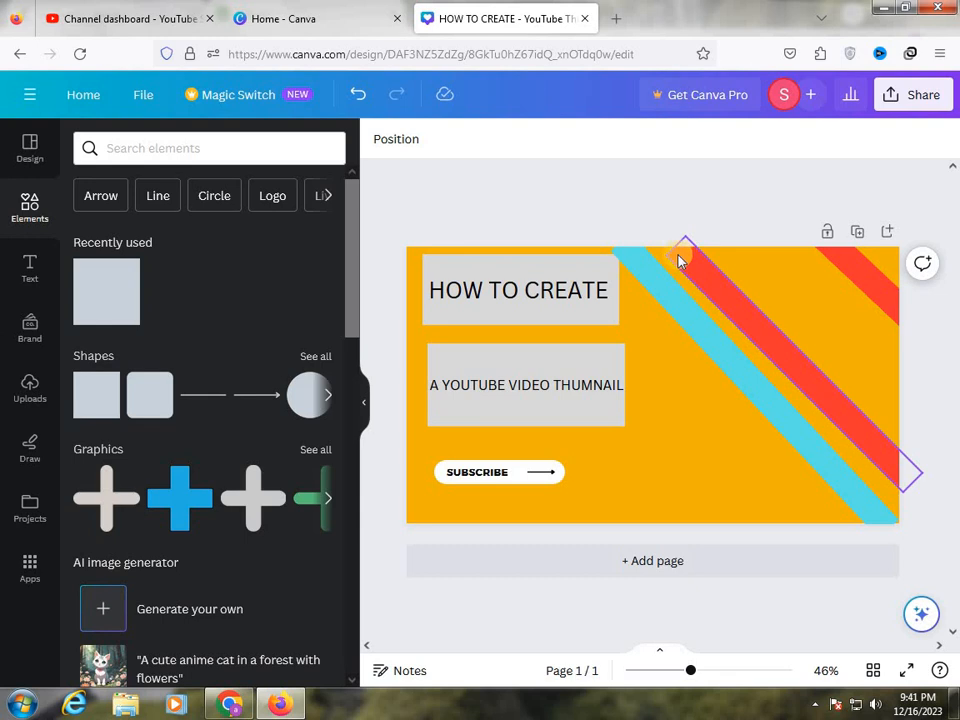
{"action": "left_click", "coordinate": [680, 258]}
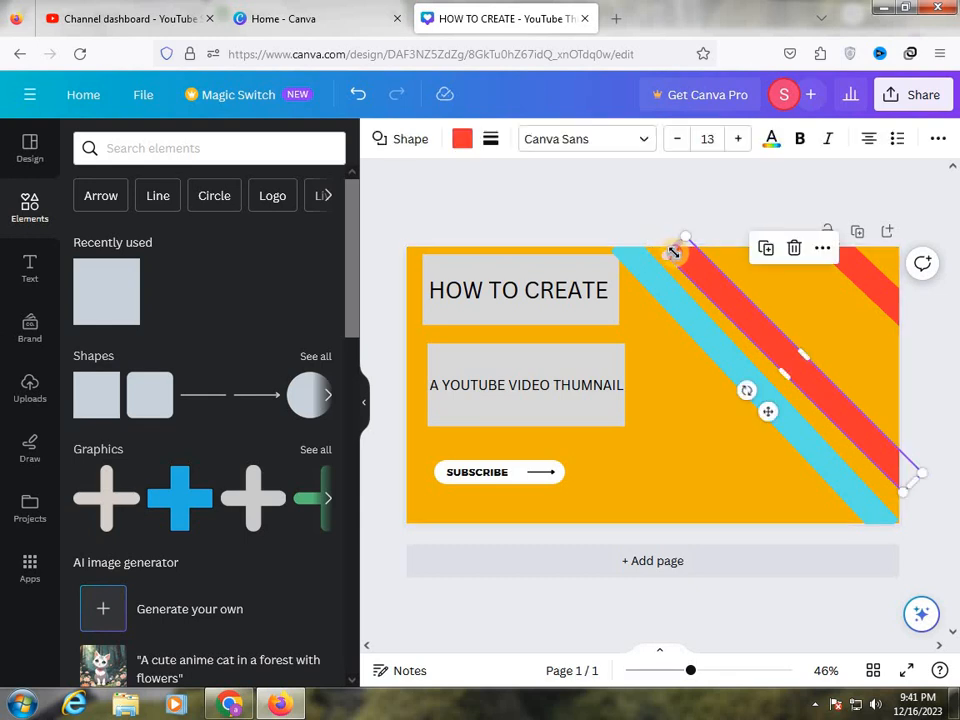
{"action": "left_click_drag", "start_coordinate": [647, 256], "coordinate": [640, 234]}
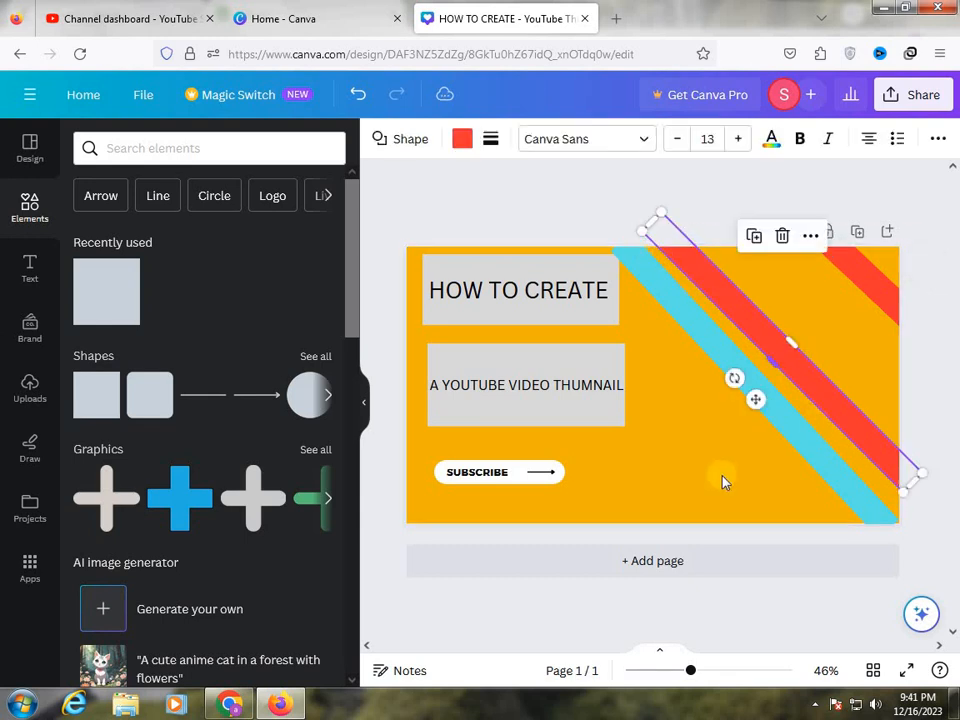
{"action": "left_click", "coordinate": [895, 534]}
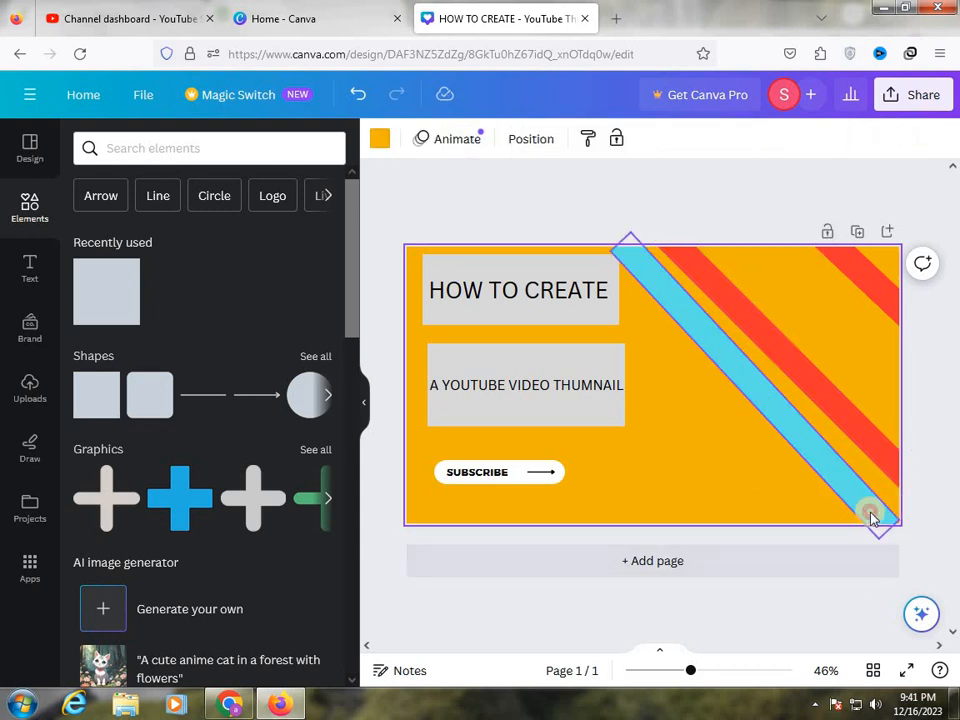
Step: Extend the turquoise bar's lower end past the thumbnail's bottom-right corner, to about 1,126 wide, and keep the bar selected
{"action": "left_click", "coordinate": [890, 518]}
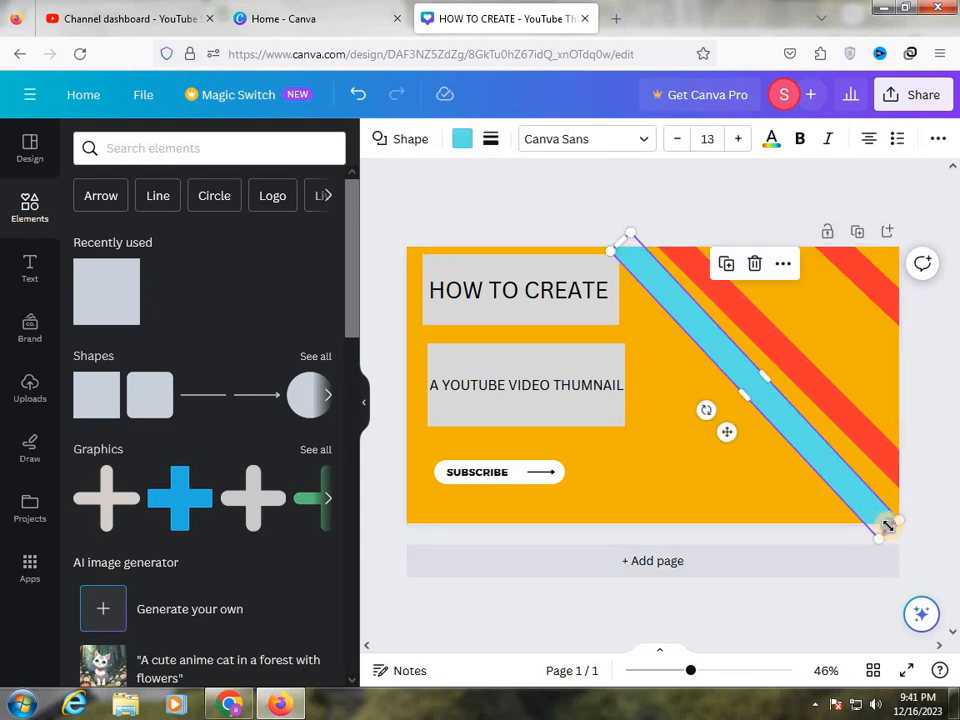
{"action": "left_click_drag", "start_coordinate": [887, 525], "coordinate": [921, 552]}
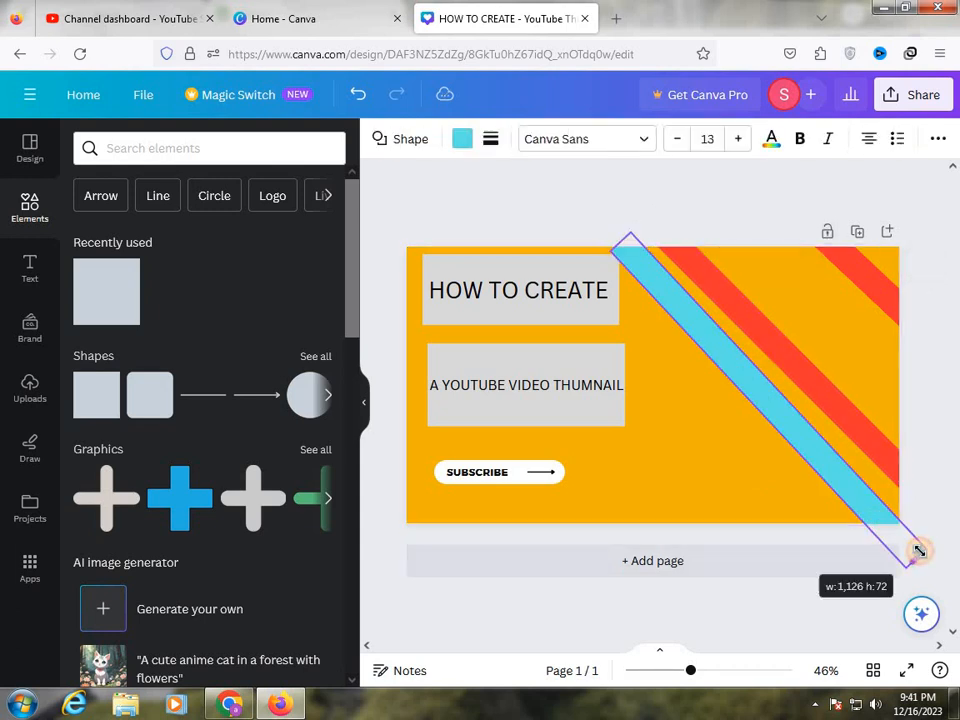
{"action": "left_click", "coordinate": [657, 352]}
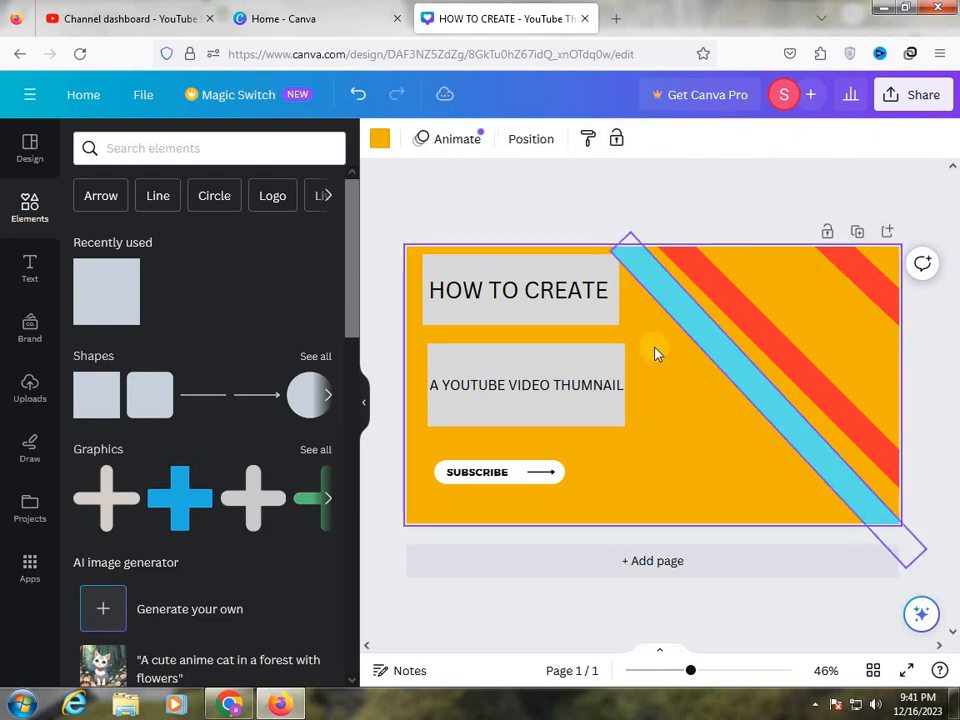
{"action": "left_click", "coordinate": [632, 266]}
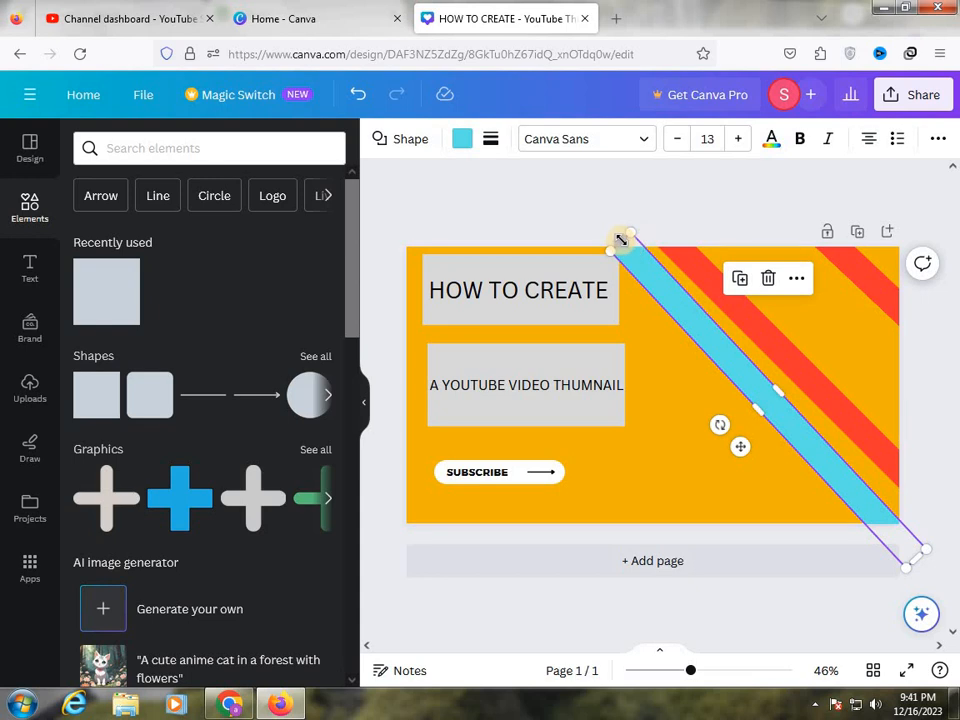
Step: Extend the turquoise diagonal bar's upper end past the thumbnail's top edge
{"action": "left_click_drag", "start_coordinate": [595, 240], "coordinate": [593, 218]}
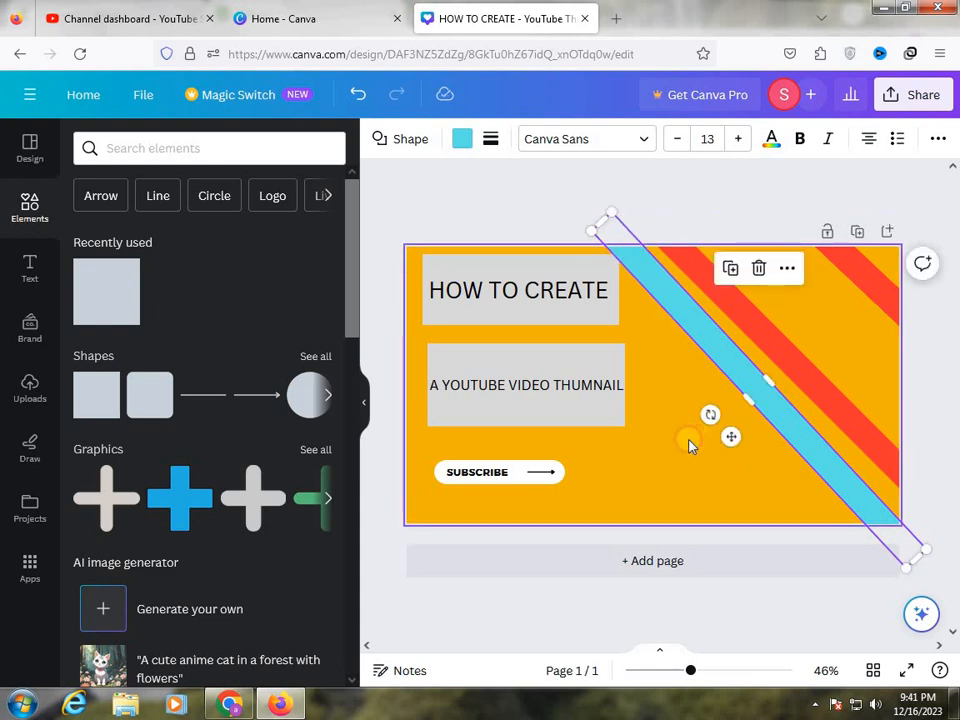
{"action": "left_click", "coordinate": [818, 377]}
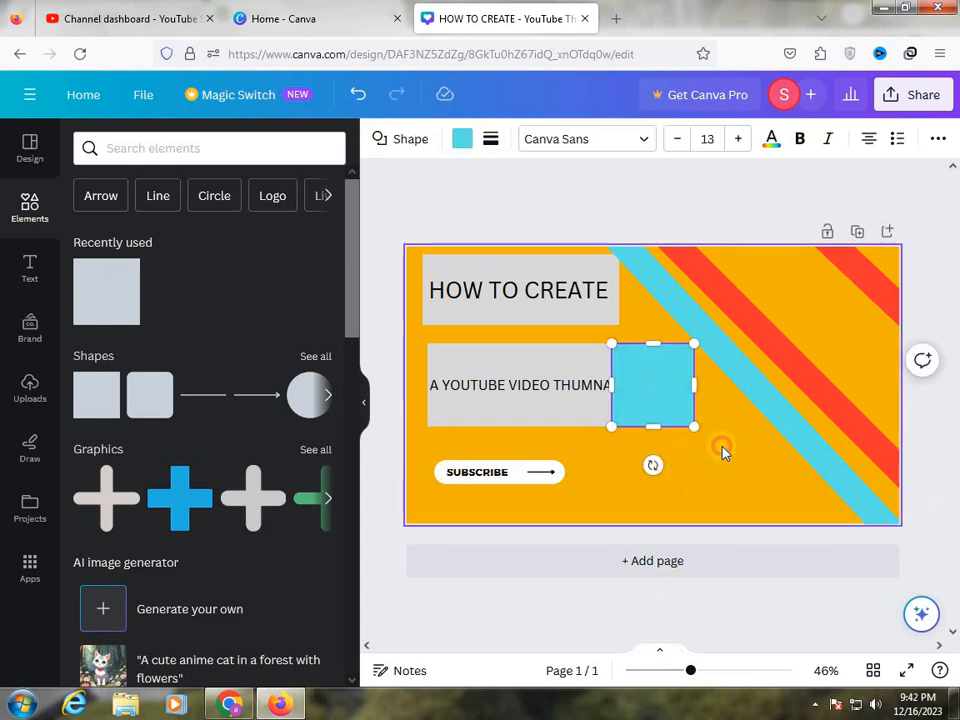
Step: Reshape the new turquoise square into a short diagonal strip parallel to the red bars and position it between them
{"action": "left_click_drag", "start_coordinate": [659, 358], "coordinate": [818, 283]}
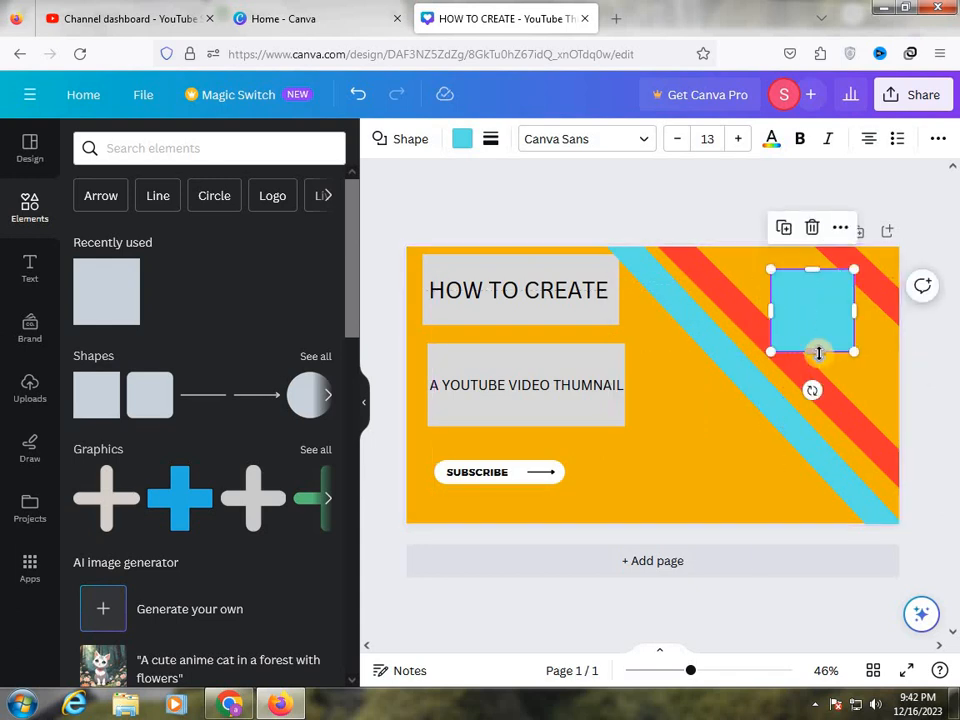
{"action": "left_click_drag", "start_coordinate": [814, 353], "coordinate": [789, 313]}
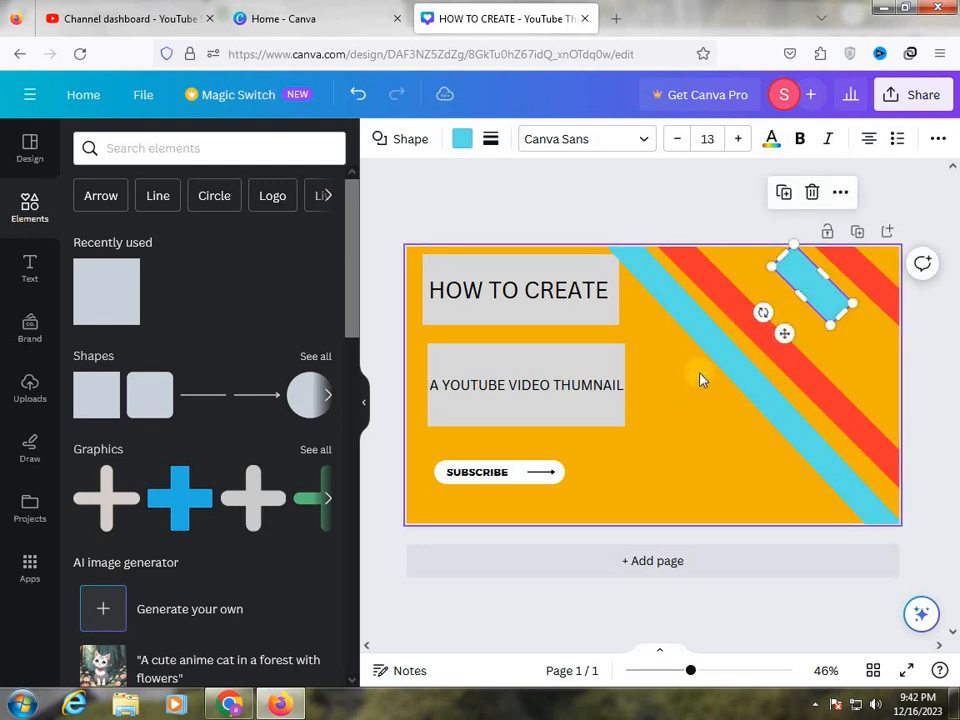
{"action": "left_click", "coordinate": [850, 290]}
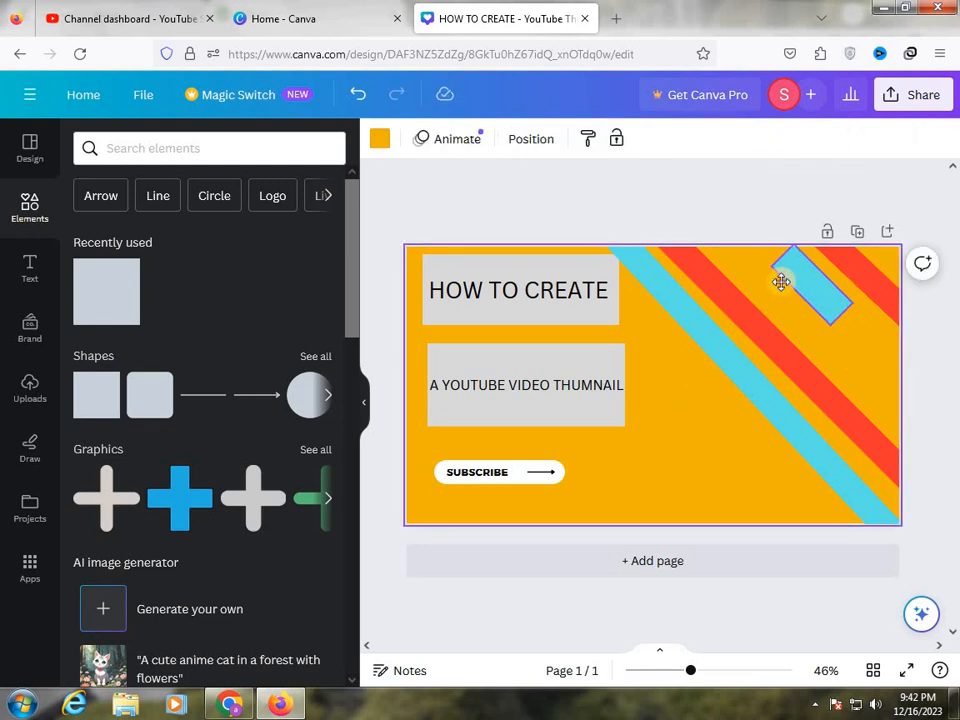
{"action": "left_click_drag", "start_coordinate": [781, 282], "coordinate": [814, 303]}
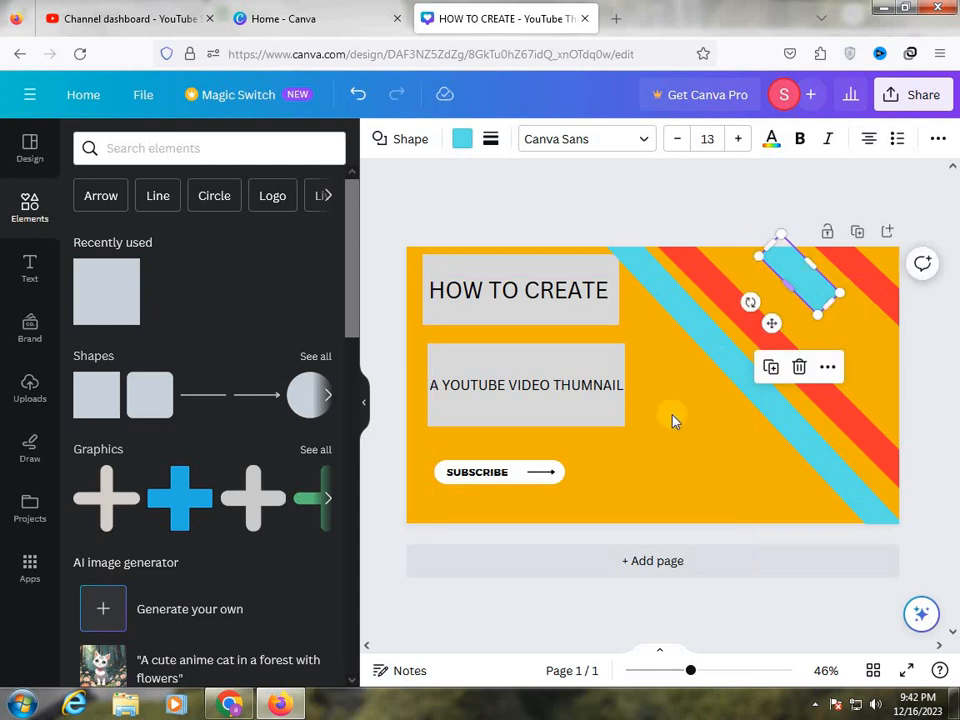
{"action": "left_click", "coordinate": [810, 275]}
{"action": "left_click_drag", "start_coordinate": [796, 273], "coordinate": [790, 274]}
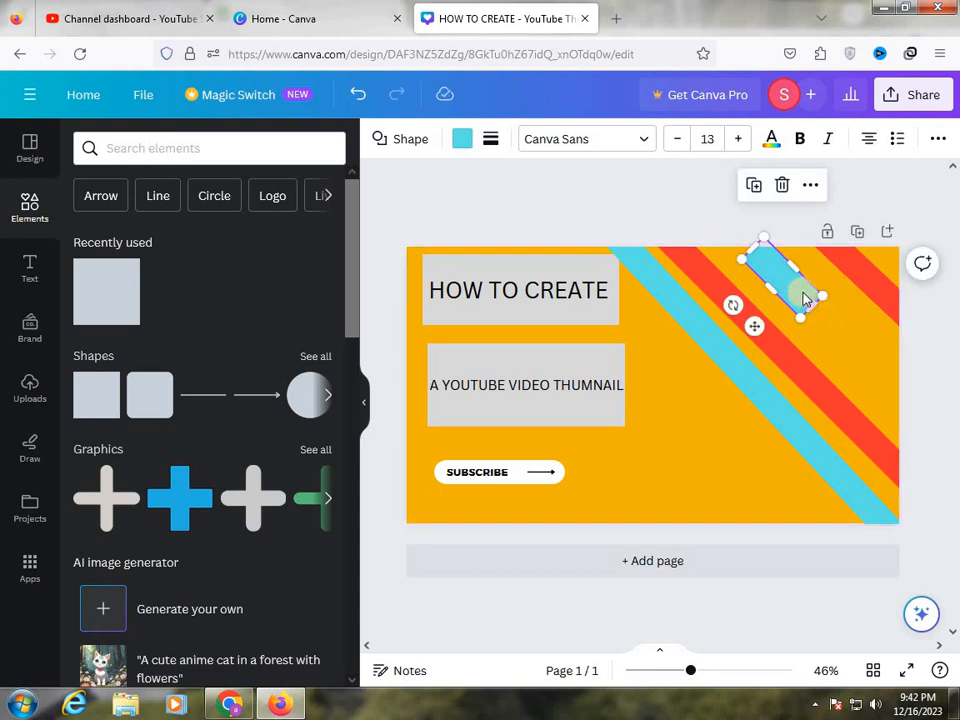
Step: Lengthen the new turquoise strip at both ends so it runs past the thumbnail's right and top edges
{"action": "left_click_drag", "start_coordinate": [792, 277], "coordinate": [944, 404]}
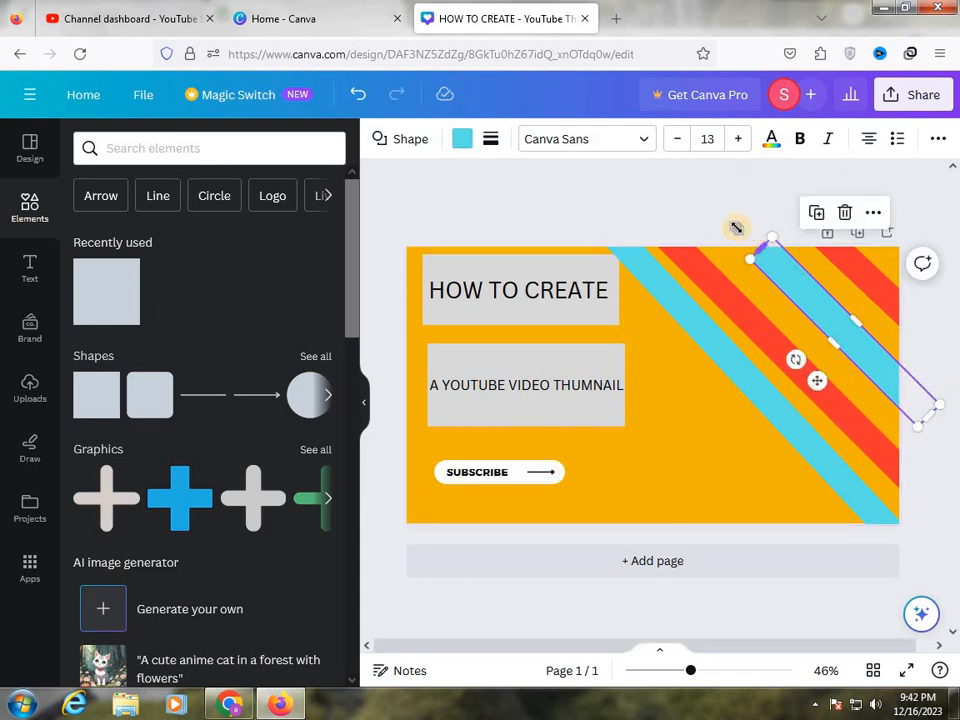
{"action": "left_click_drag", "start_coordinate": [736, 228], "coordinate": [711, 203]}
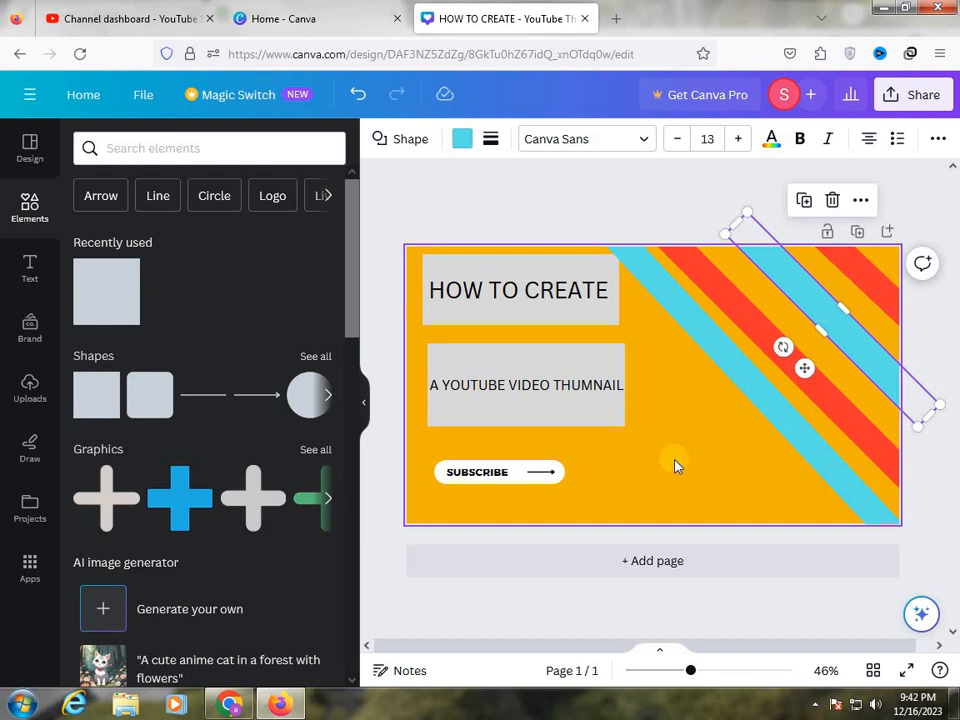
{"action": "left_click", "coordinate": [674, 464]}
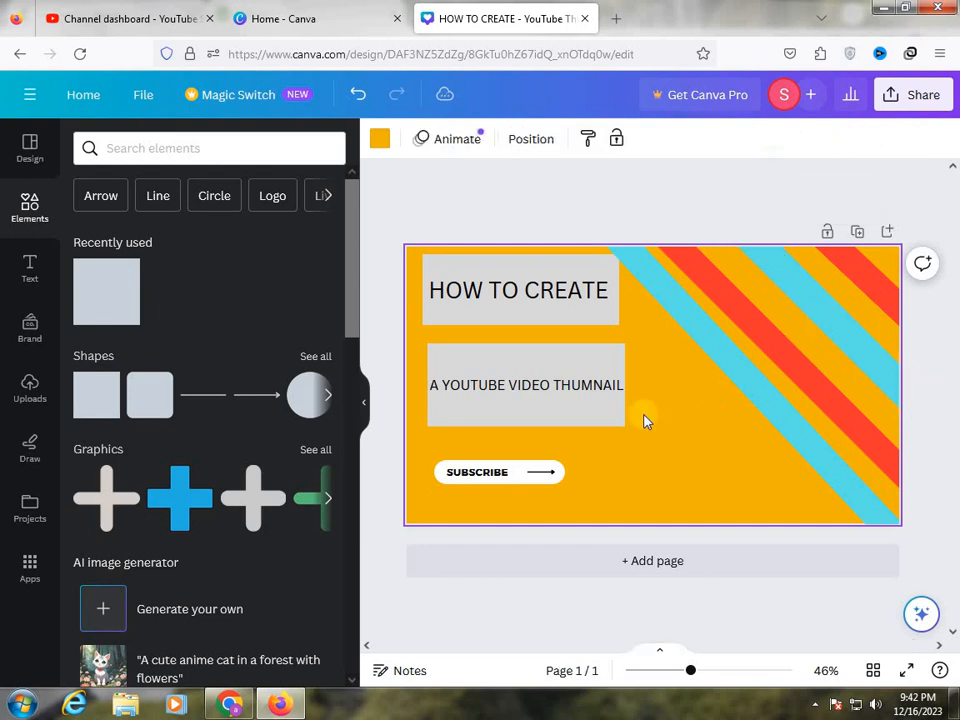
Step: Recolor the turquoise bar between the two red bars to deep violet from the default solid colors
{"action": "left_click", "coordinate": [810, 297]}
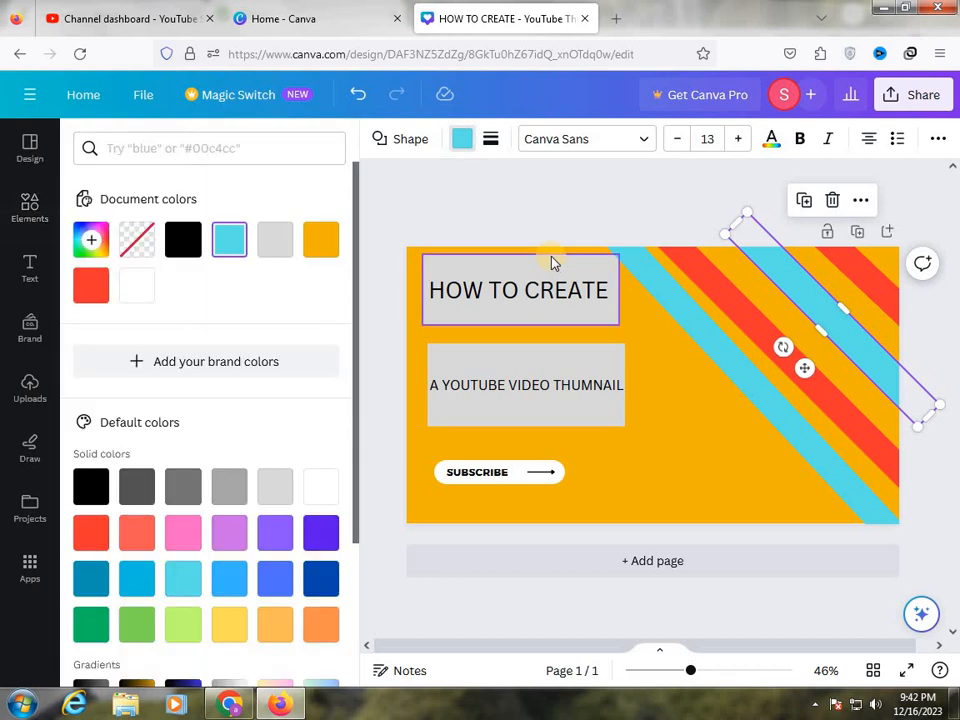
{"action": "left_click", "coordinate": [228, 578]}
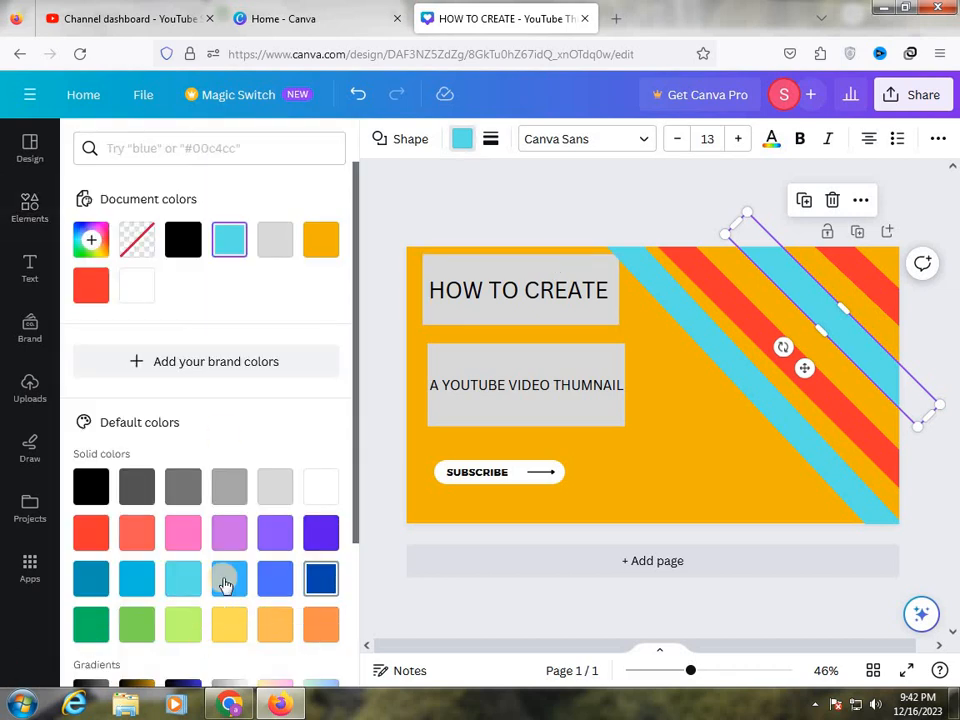
{"action": "left_click", "coordinate": [321, 540]}
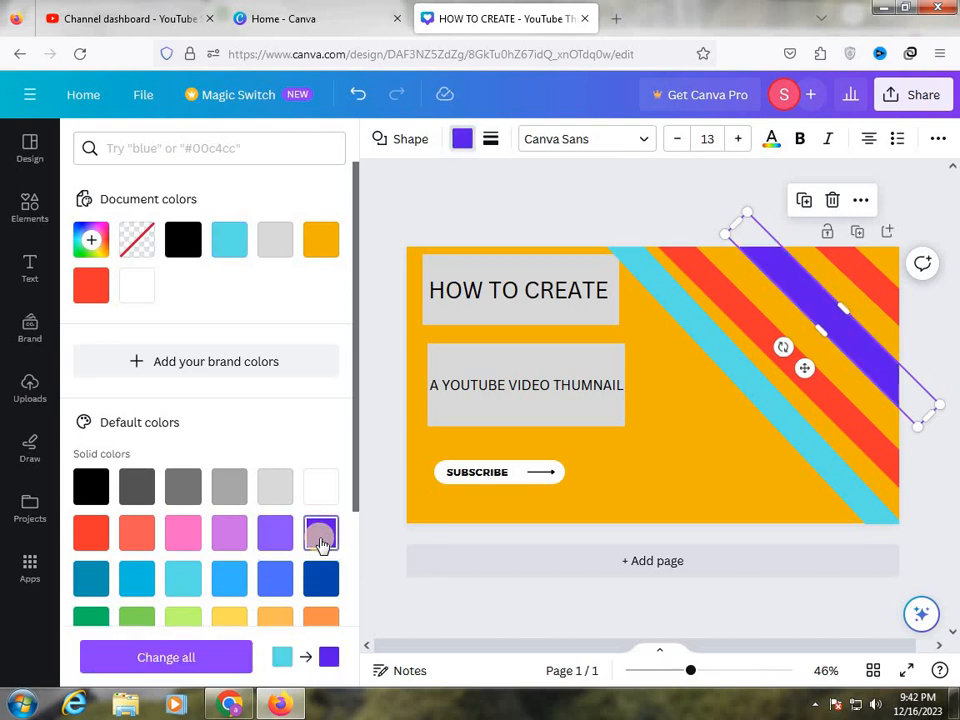
{"action": "left_click", "coordinate": [720, 446]}
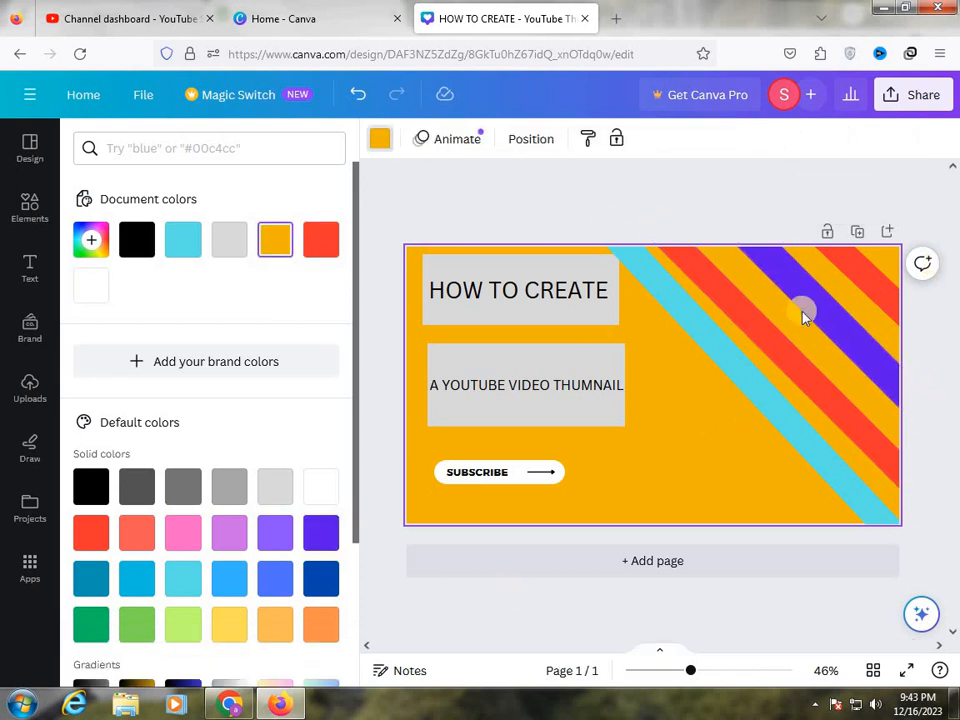
{"action": "left_click", "coordinate": [535, 474]}
{"action": "left_click_drag", "start_coordinate": [536, 480], "coordinate": [526, 479]}
{"action": "left_click", "coordinate": [658, 453]}
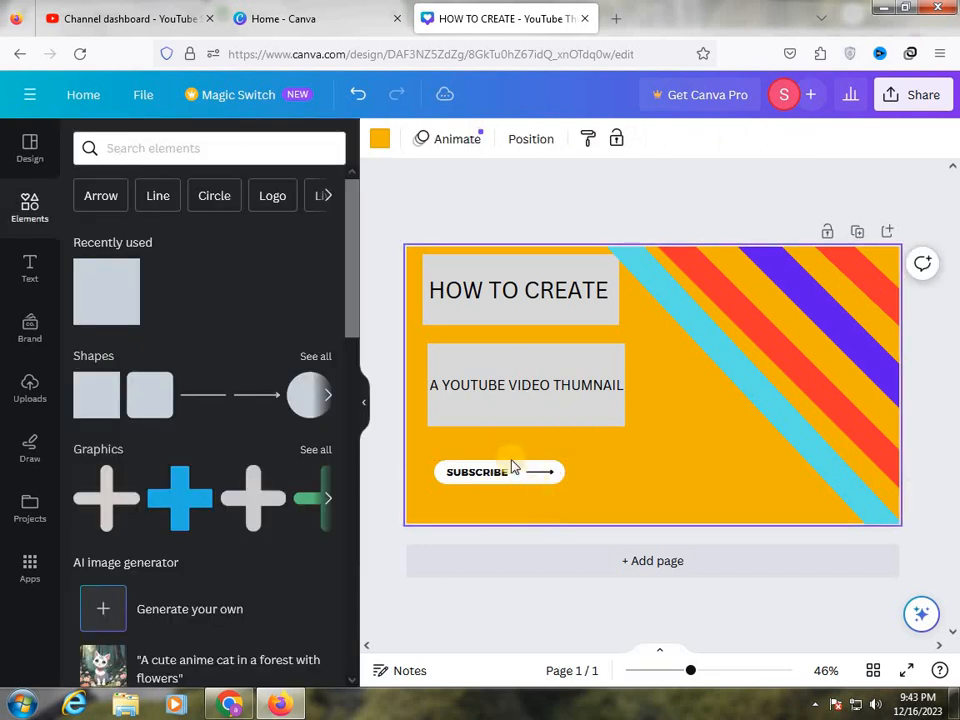
Step: Fill the "A YOUTUBE VIDEO THUMNAIL" text box with pink
{"action": "left_click", "coordinate": [538, 411]}
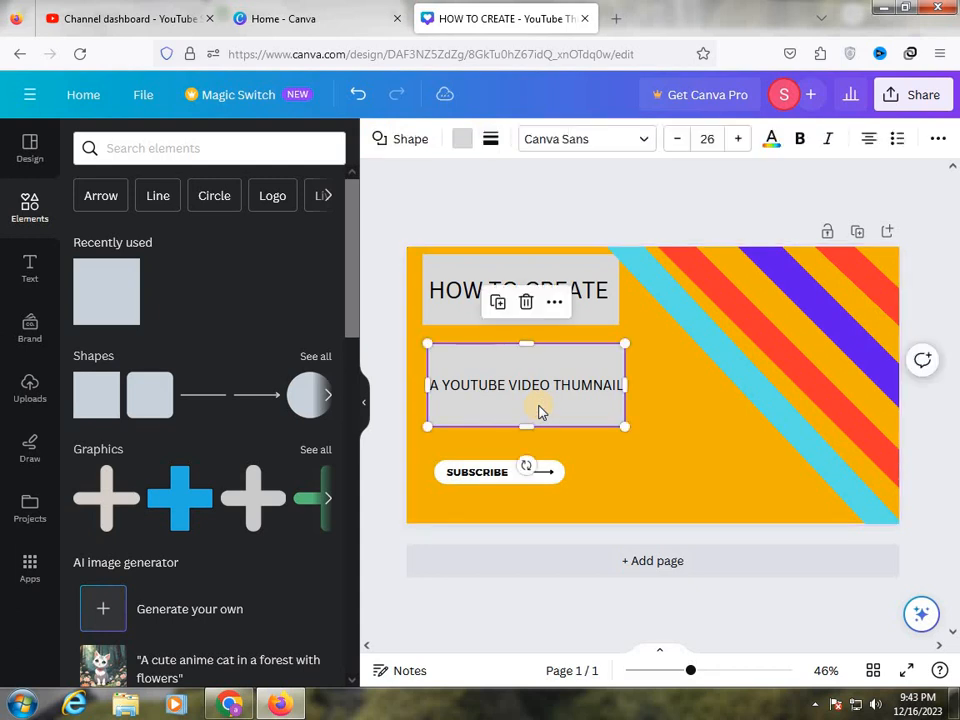
{"action": "left_click", "coordinate": [462, 138]}
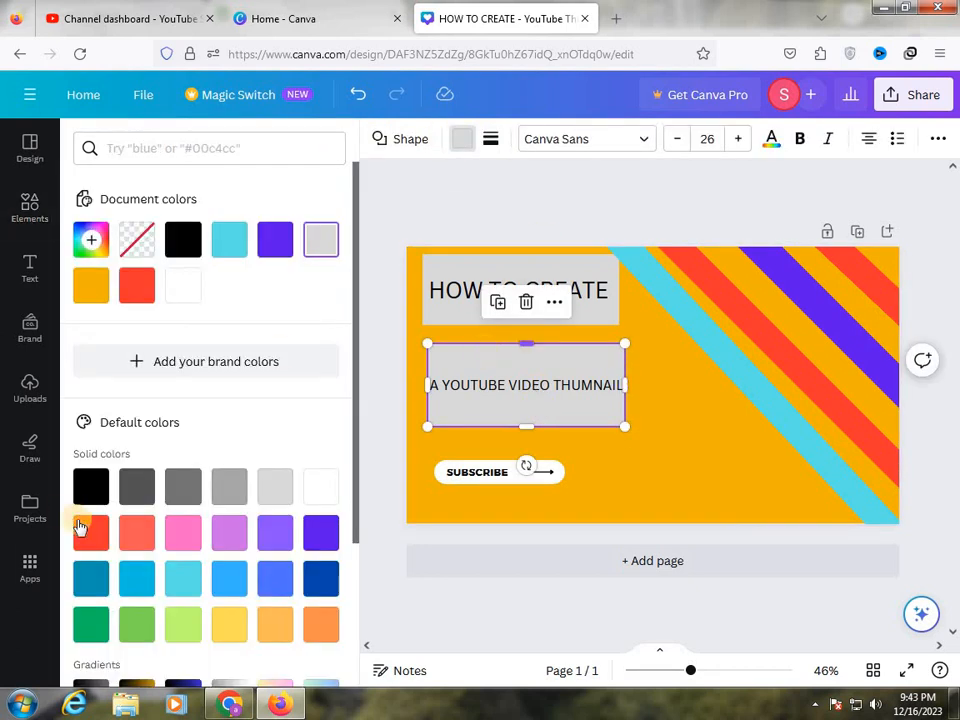
{"action": "left_click", "coordinate": [183, 541]}
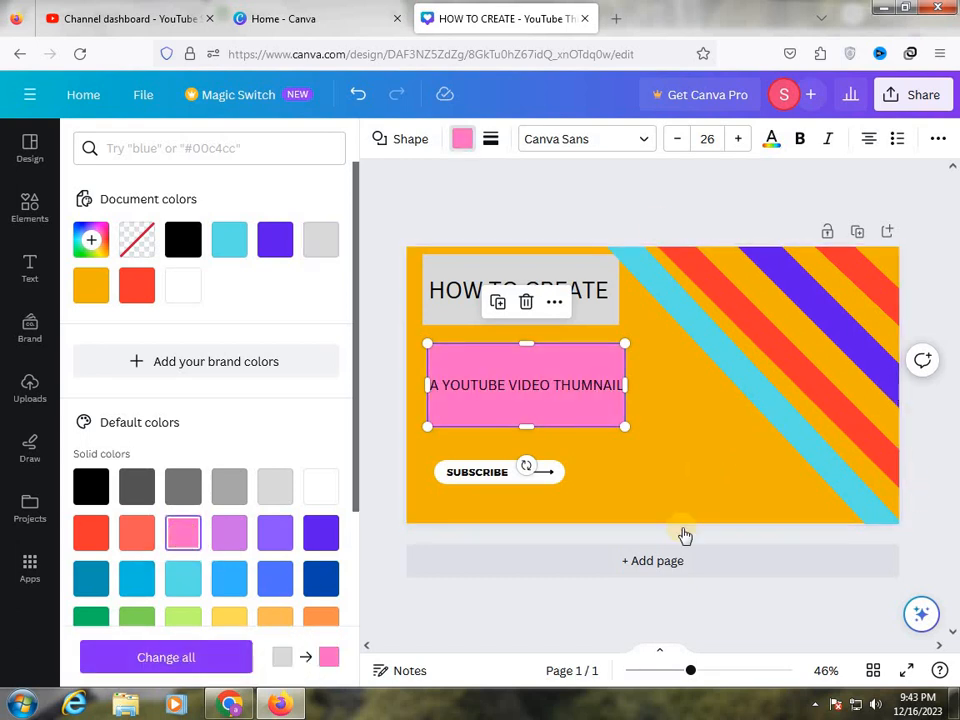
{"action": "left_click", "coordinate": [678, 472]}
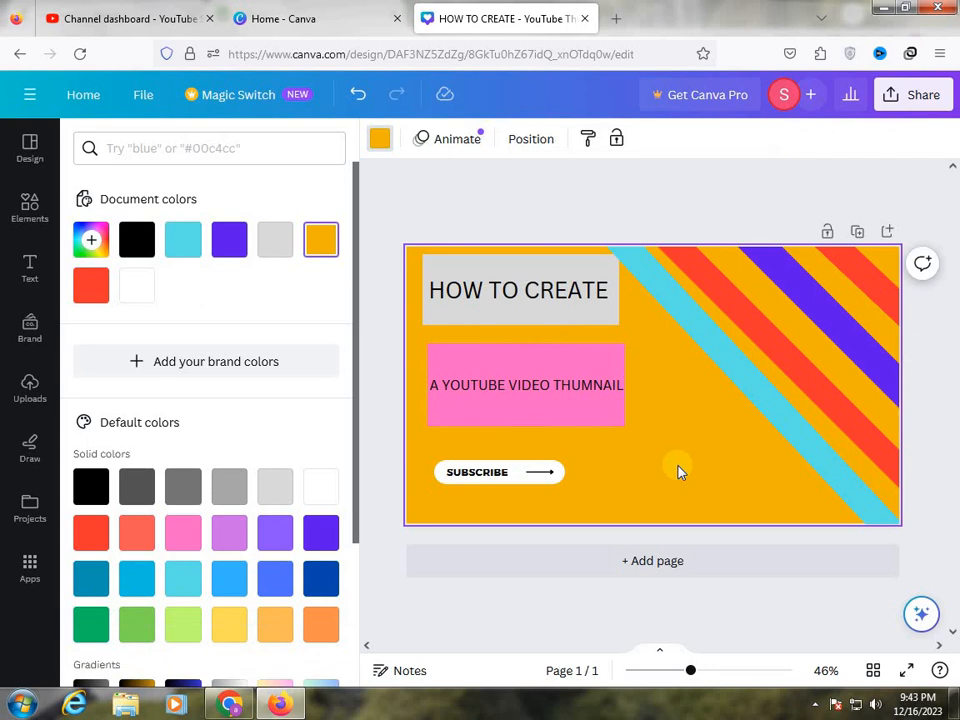
Step: Fill the "A YOUTUBE VIDEO THUMNAIL" text box with medium blue from the default solid colors
{"action": "left_click", "coordinate": [548, 388]}
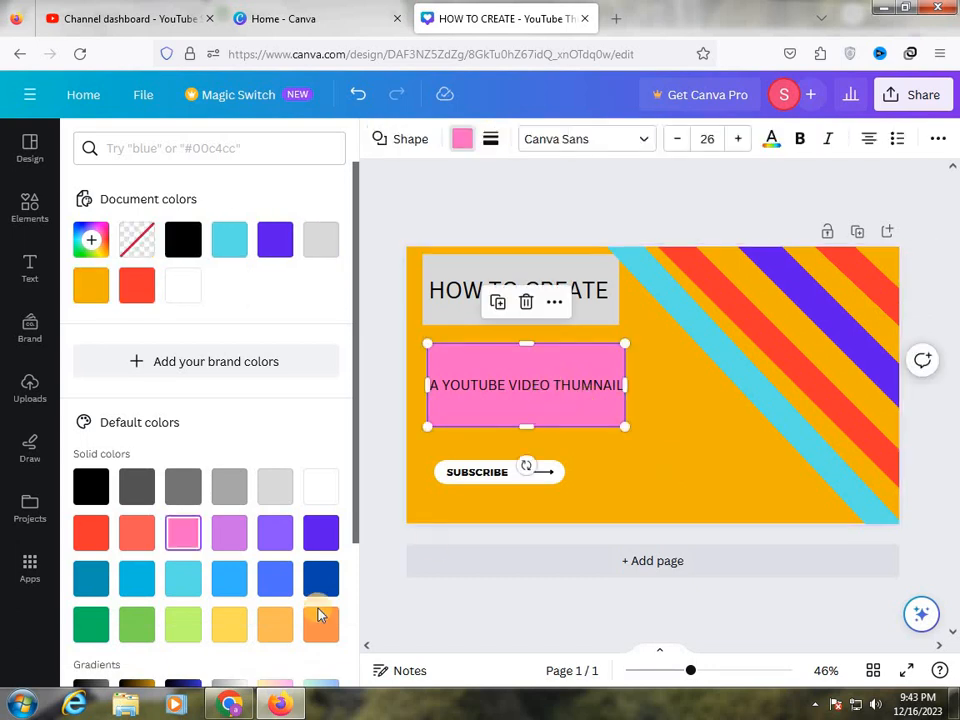
{"action": "scroll", "coordinate": [210, 670], "scroll_direction": "down", "scroll_amount": 1}
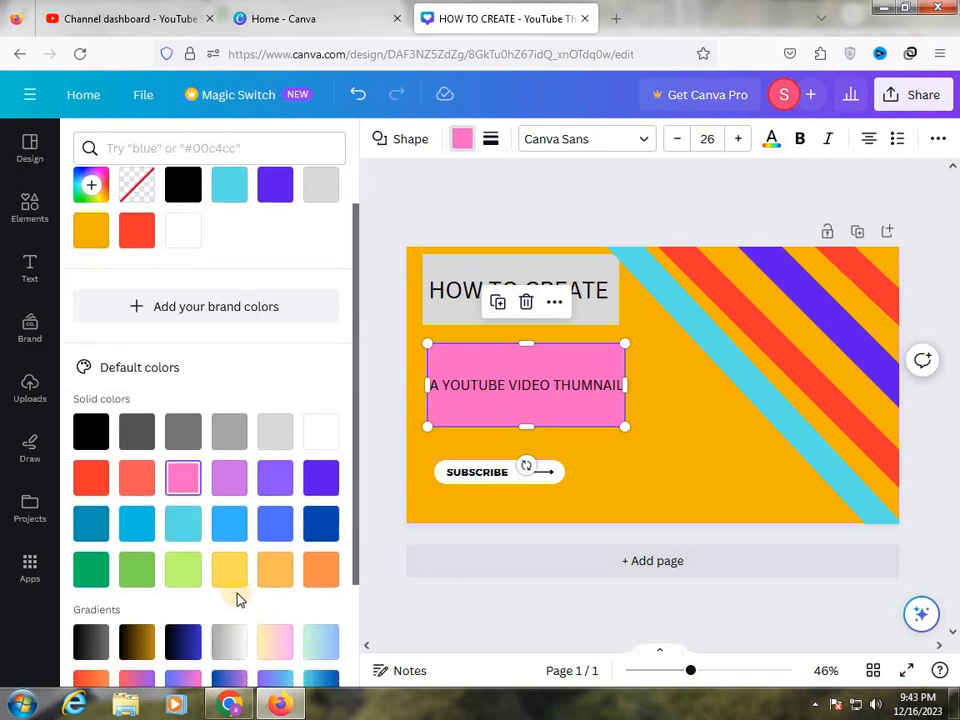
{"action": "left_click", "coordinate": [275, 526]}
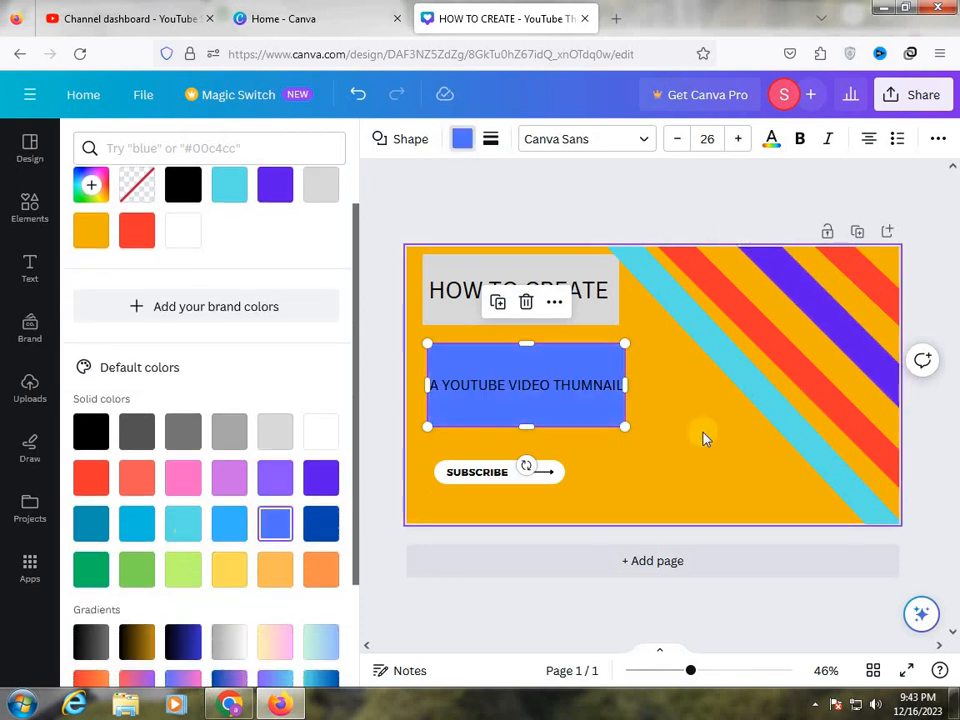
{"action": "left_click", "coordinate": [671, 394]}
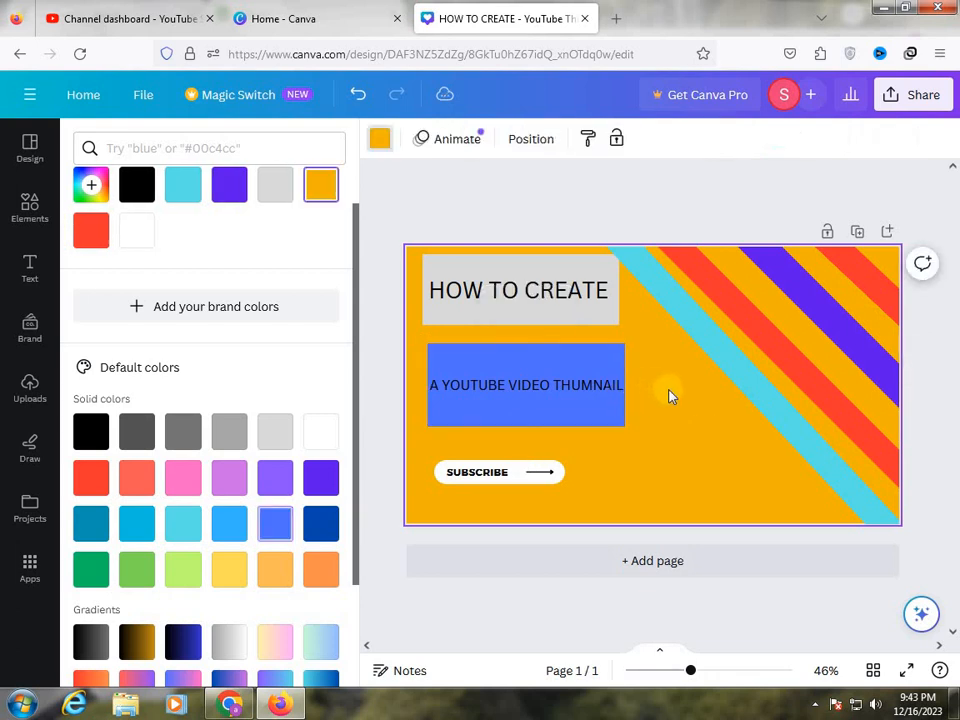
Step: Fill the "HOW TO CREATE" text box with turquoise
{"action": "left_click", "coordinate": [521, 311]}
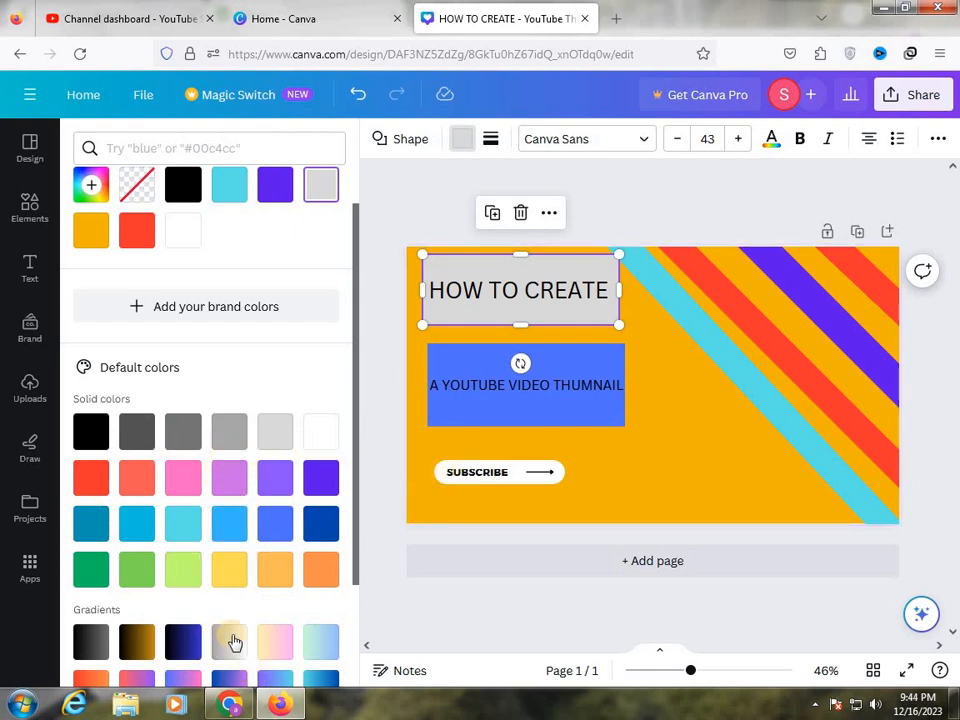
{"action": "left_click", "coordinate": [183, 524]}
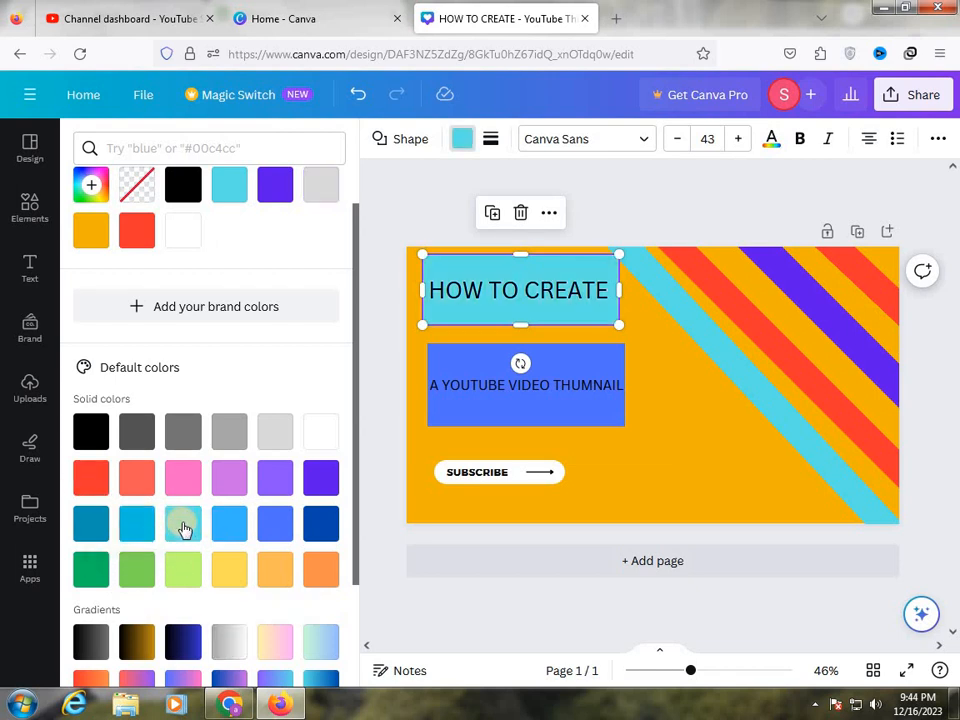
{"action": "left_click", "coordinate": [674, 407]}
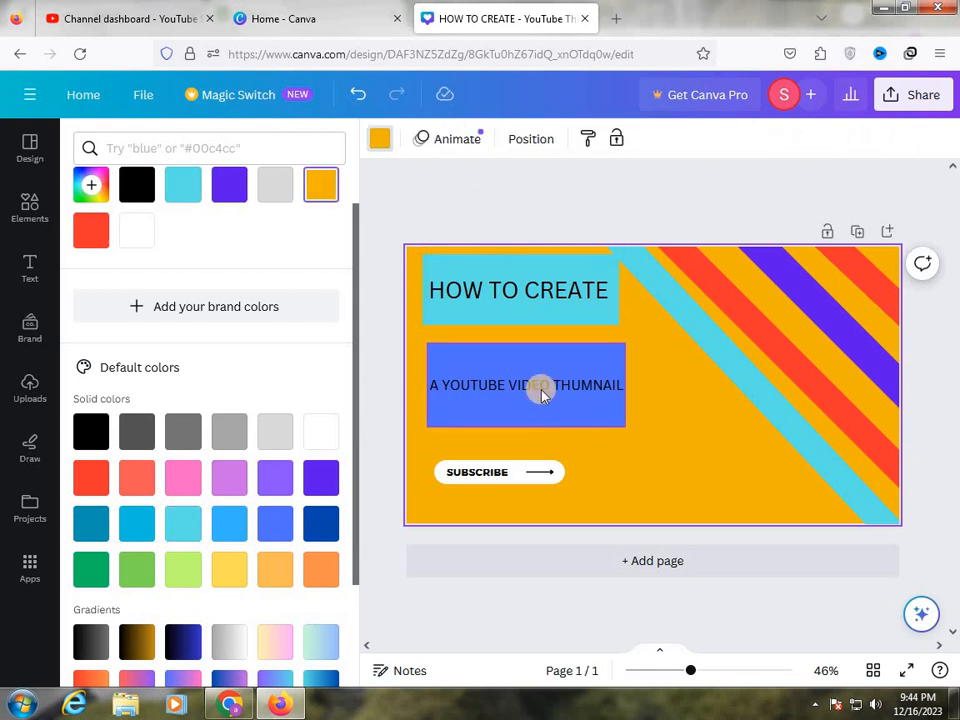
Step: Increase the font size of the "A YOUTUBE VIDEO THUMNAIL" text to 44
{"action": "left_click", "coordinate": [541, 394]}
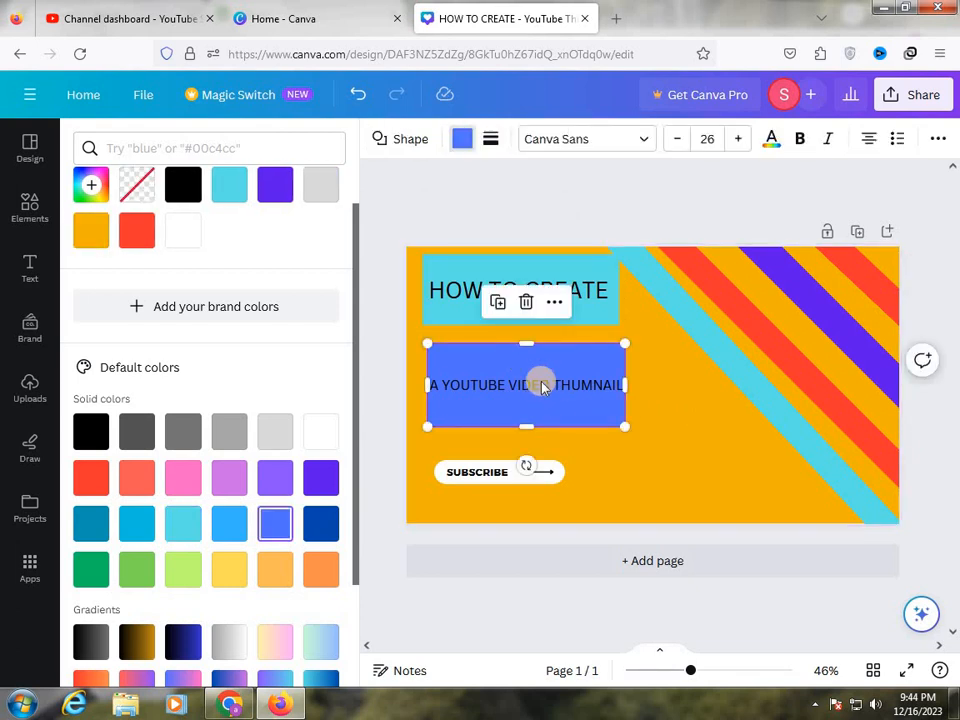
{"action": "left_click", "coordinate": [541, 387]}
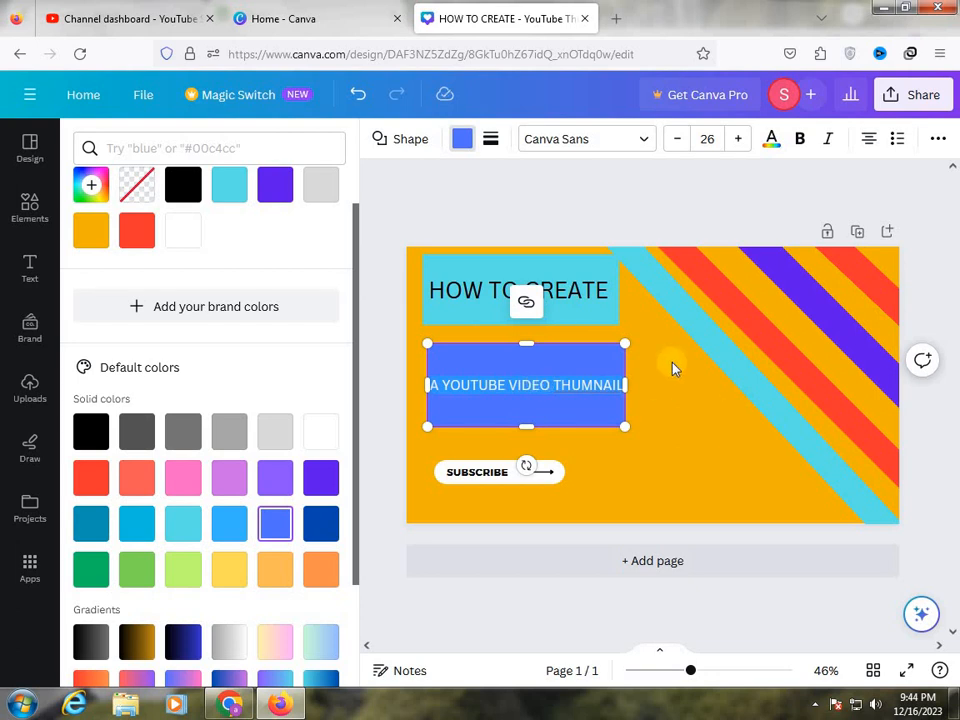
{"action": "left_click", "coordinate": [738, 139]}
{"action": "left_click", "coordinate": [738, 139]}
{"action": "left_click", "coordinate": [738, 139]}
{"action": "left_click", "coordinate": [738, 139]}
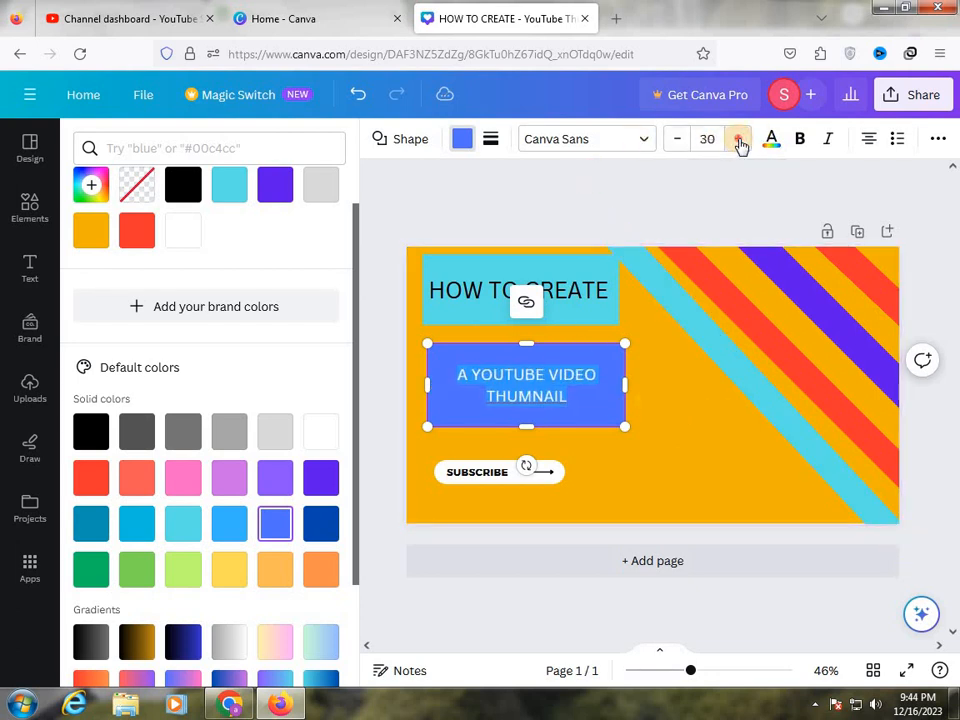
{"action": "left_click", "coordinate": [738, 139]}
{"action": "left_click", "coordinate": [738, 139]}
{"action": "left_click", "coordinate": [738, 139]}
{"action": "left_click", "coordinate": [738, 139]}
{"action": "left_click", "coordinate": [738, 139]}
{"action": "left_click", "coordinate": [738, 139]}
{"action": "left_click", "coordinate": [738, 139]}
{"action": "left_click", "coordinate": [738, 139]}
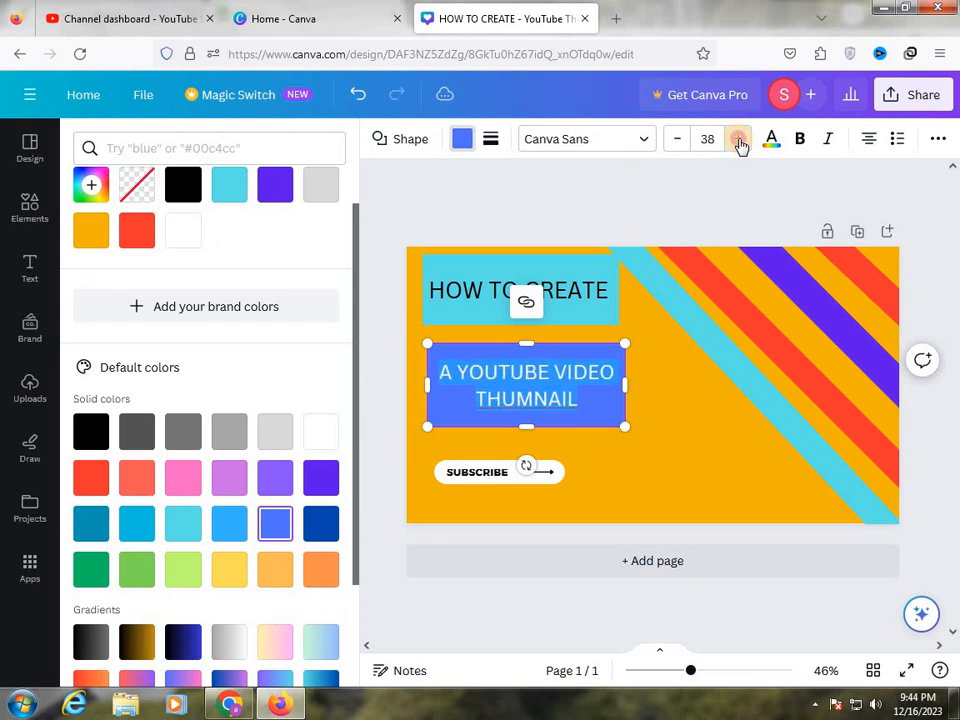
{"action": "left_click", "coordinate": [739, 140]}
{"action": "left_click", "coordinate": [739, 140]}
{"action": "left_click", "coordinate": [739, 140]}
{"action": "left_click", "coordinate": [739, 140]}
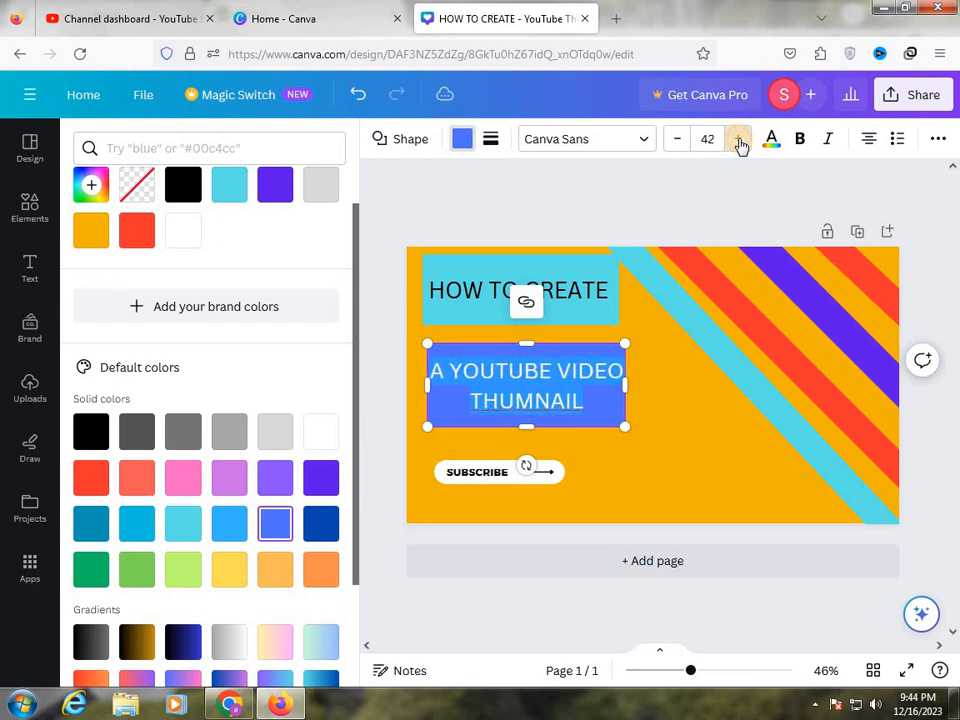
{"action": "left_click", "coordinate": [739, 140]}
{"action": "left_click", "coordinate": [739, 140]}
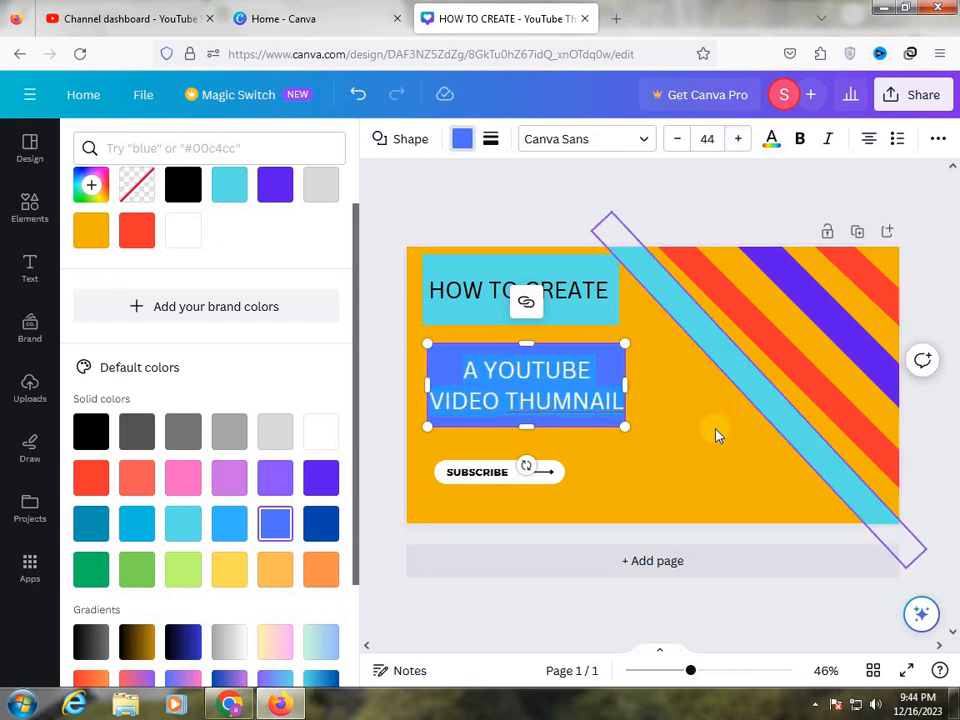
{"action": "left_click", "coordinate": [697, 458]}
{"action": "left_click", "coordinate": [632, 407]}
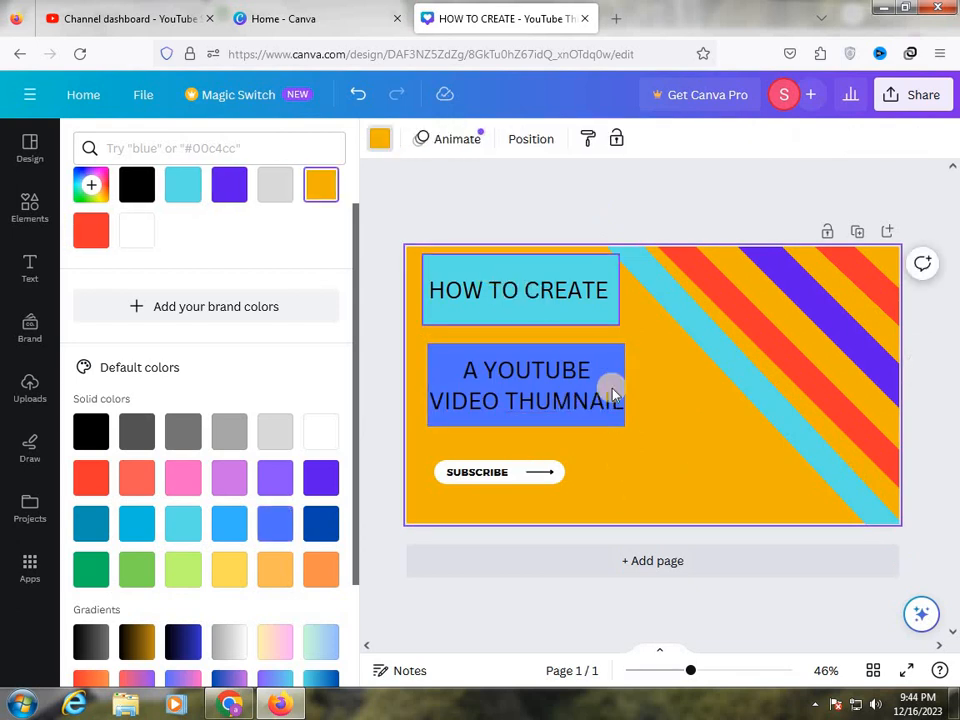
Step: Increase the font size of the "HOW TO CREATE" text to 45
{"action": "left_click", "coordinate": [520, 306]}
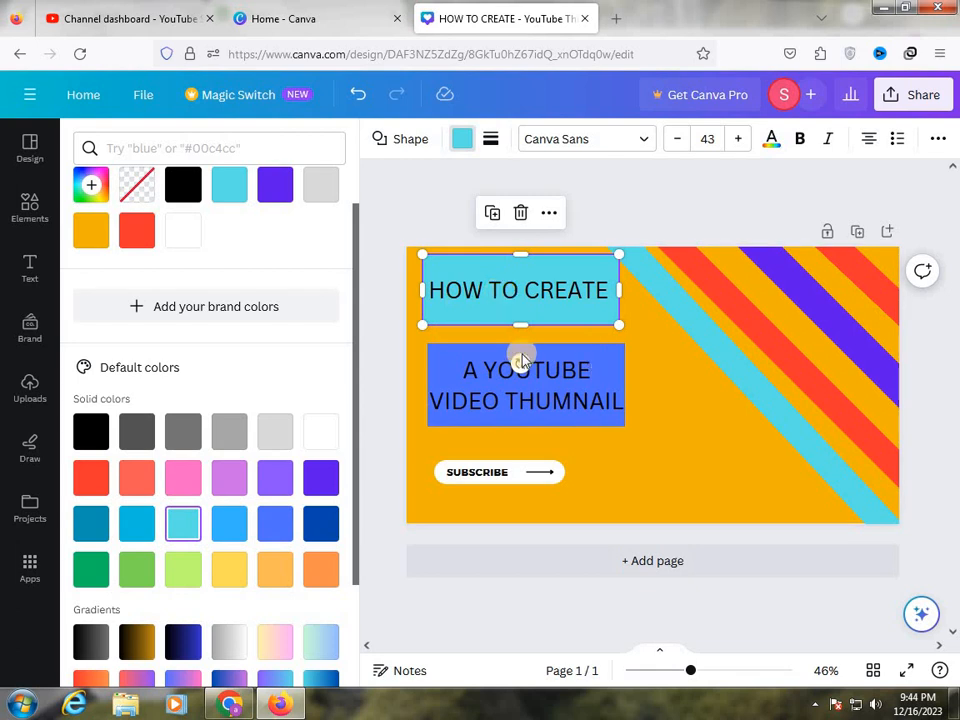
{"action": "left_click", "coordinate": [741, 143]}
{"action": "left_click", "coordinate": [742, 142]}
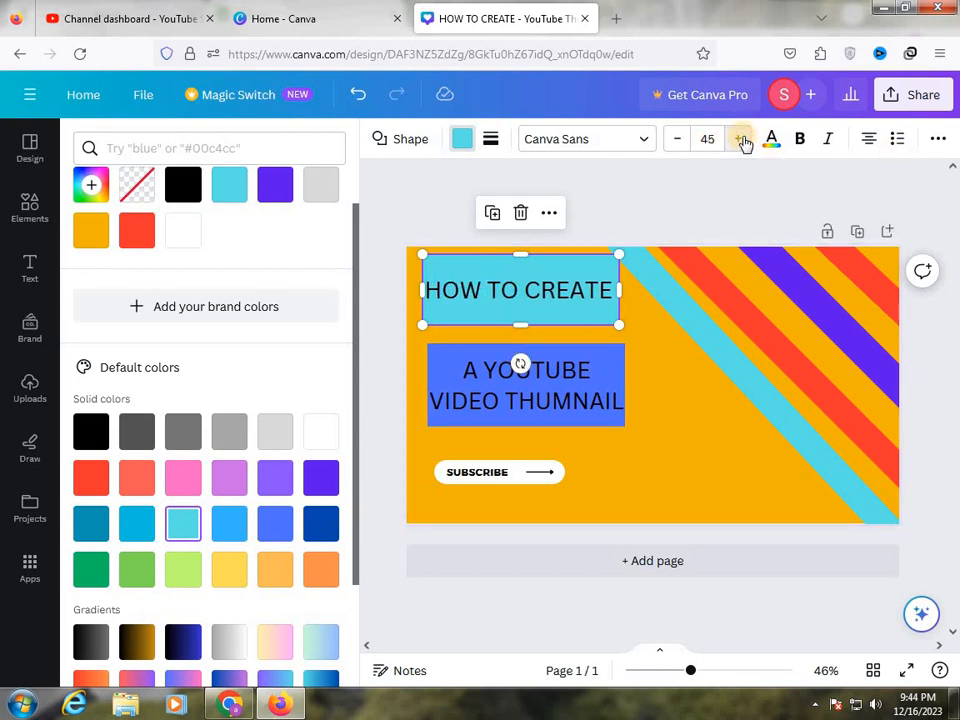
Step: Increase the font size of the "HOW TO CREATE" text to 47
{"action": "left_click", "coordinate": [741, 142]}
{"action": "left_click", "coordinate": [741, 142]}
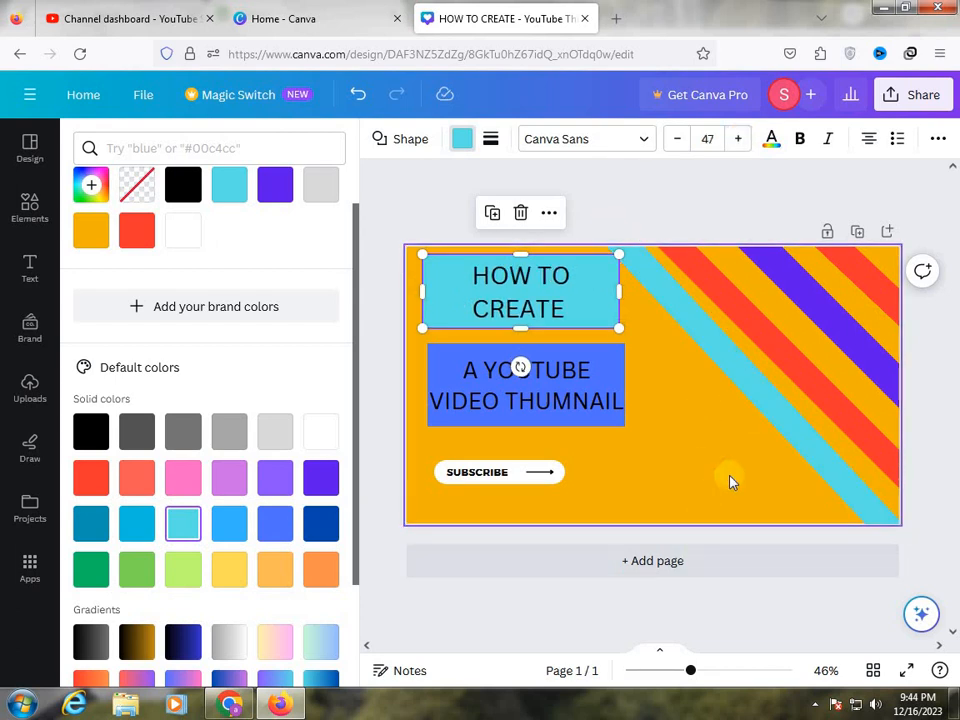
Step: Move the white subscribe button shape, its "SUBSCRIBE" label and arrow up to just below the "A YOUTUBE VIDEO THUMNAIL" box
{"action": "left_click", "coordinate": [503, 476]}
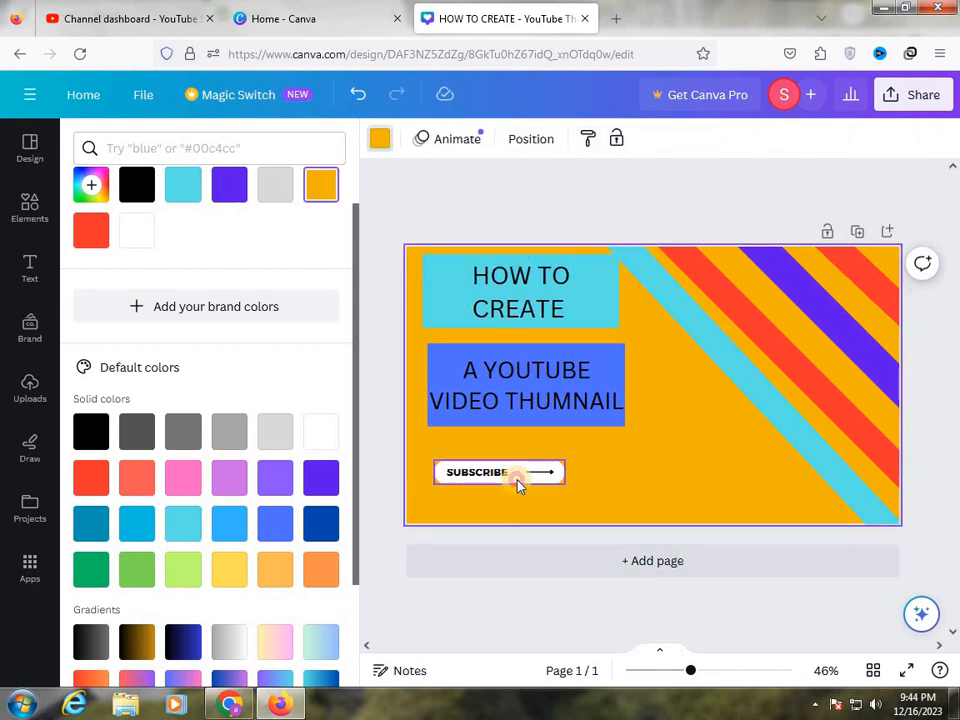
{"action": "left_click_drag", "start_coordinate": [518, 468], "coordinate": [540, 457]}
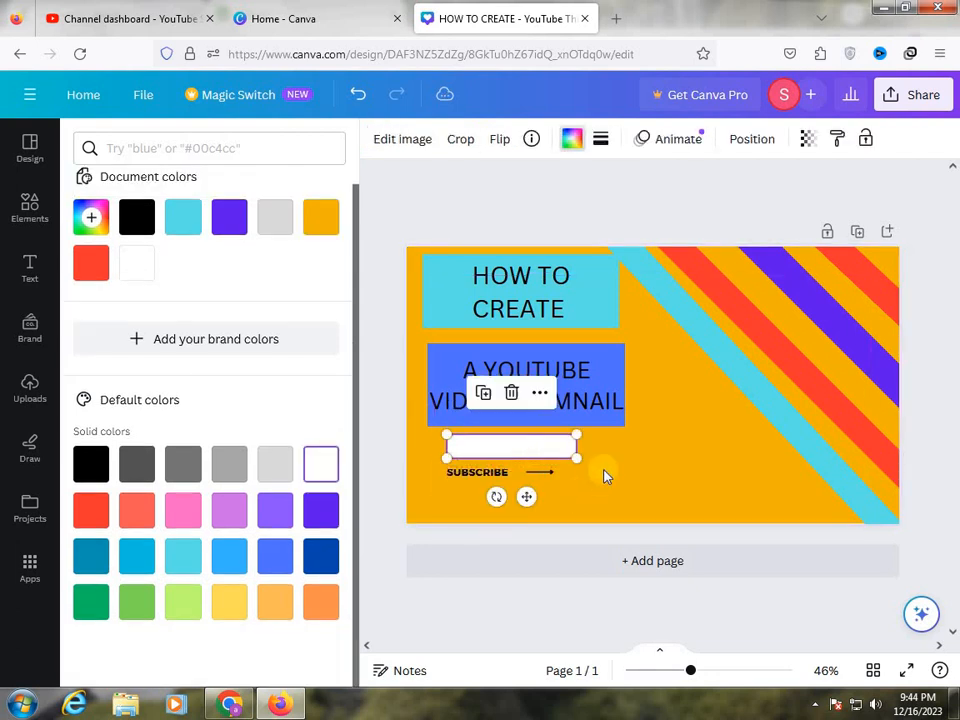
{"action": "left_click", "coordinate": [491, 474]}
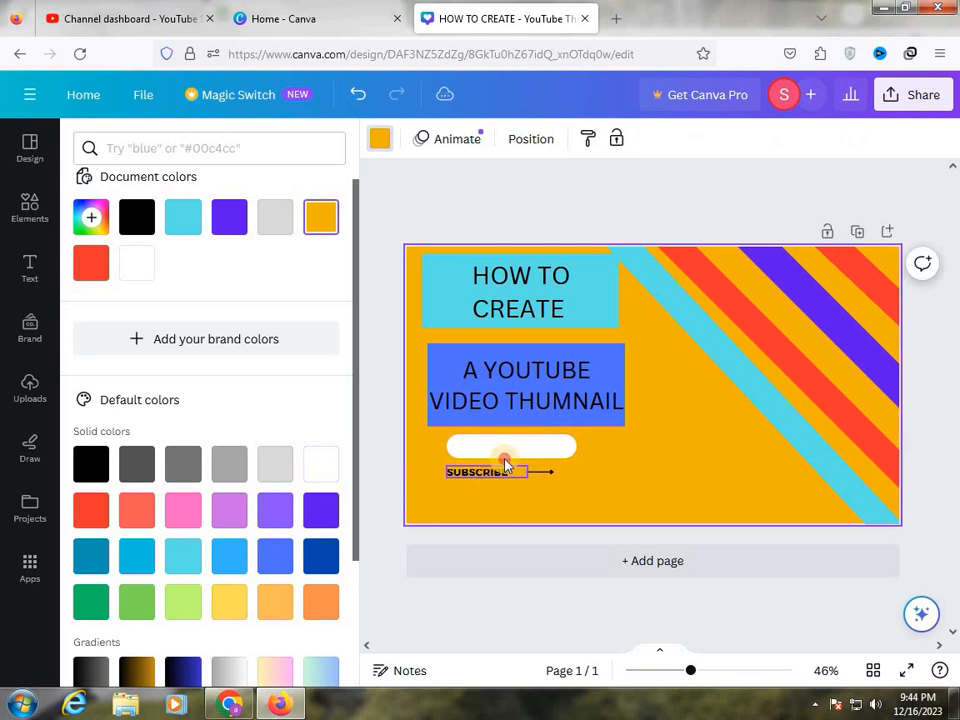
{"action": "left_click_drag", "start_coordinate": [505, 472], "coordinate": [542, 447]}
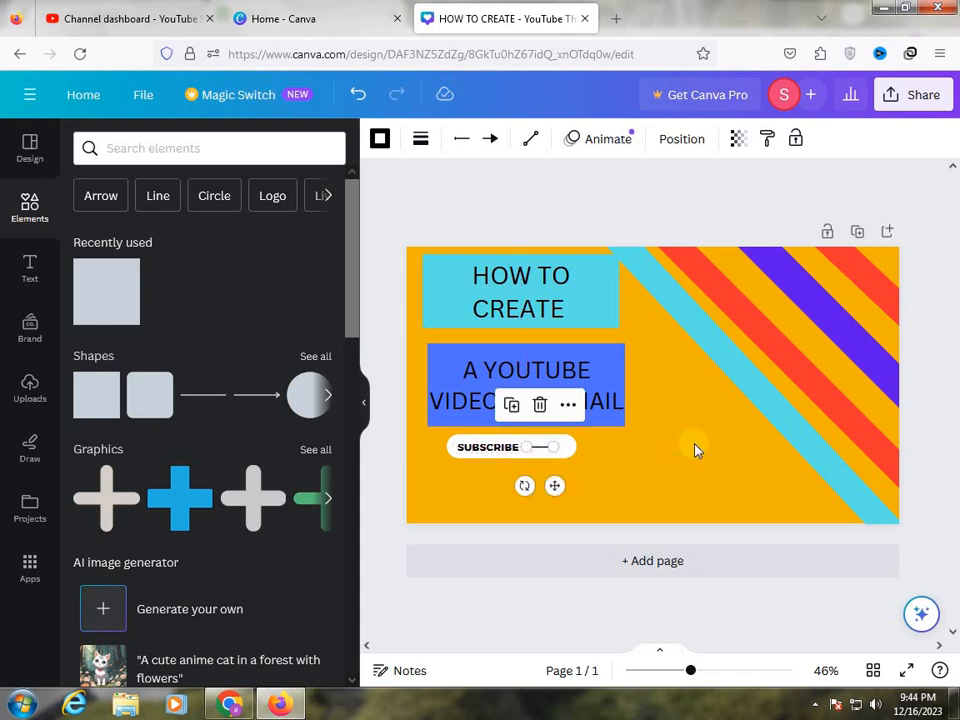
{"action": "left_click", "coordinate": [698, 450]}
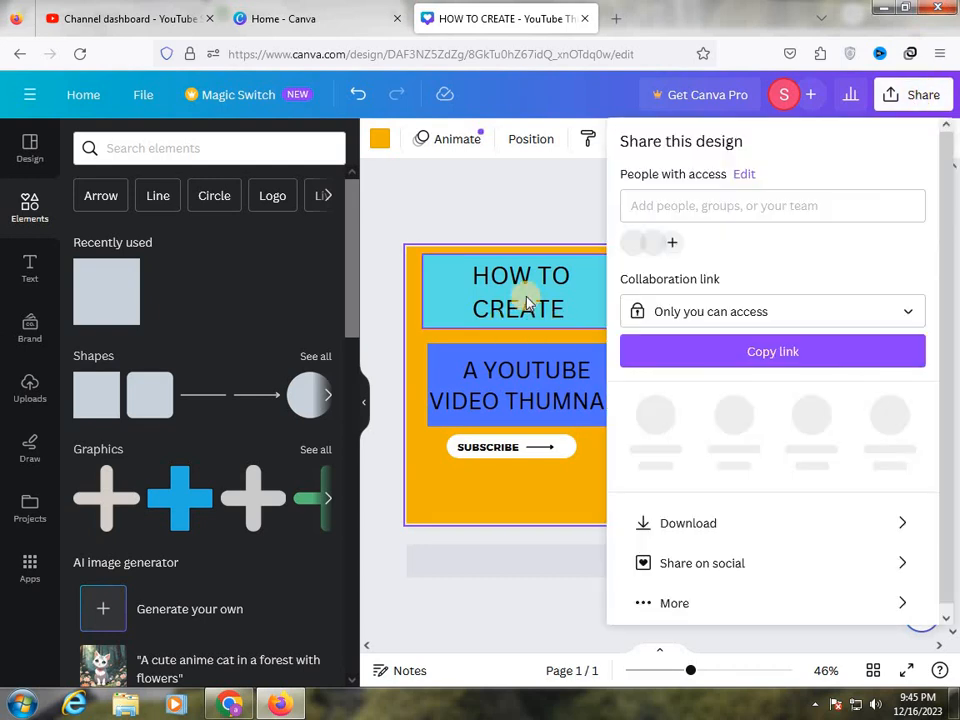
Step: Download the thumbnail design as a PNG at size 1, 1,280 × 720 px
{"action": "left_click", "coordinate": [690, 516]}
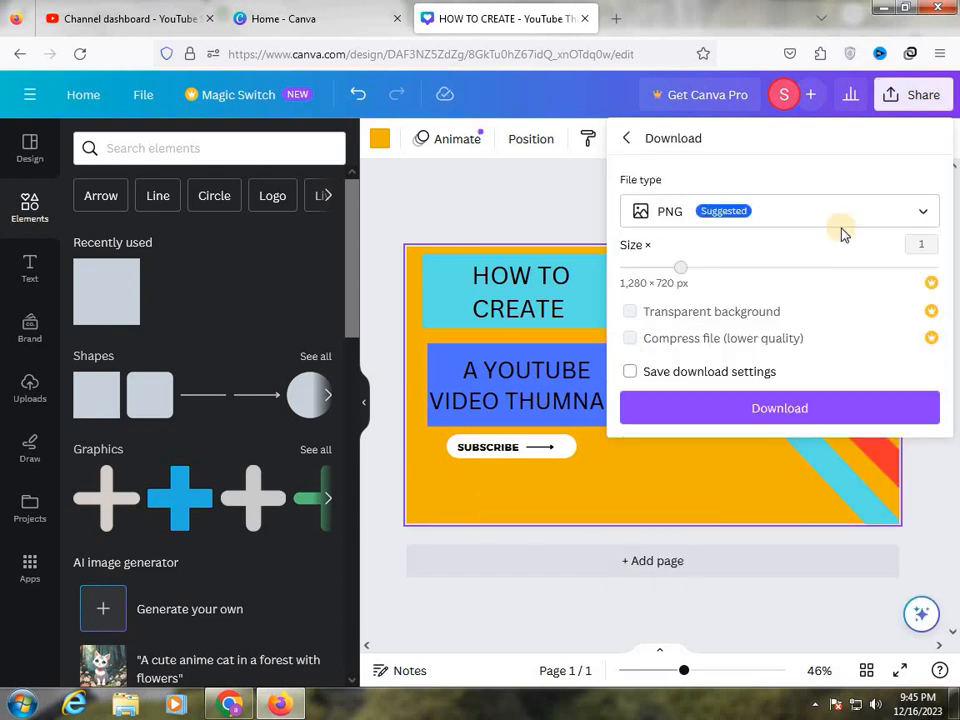
{"action": "left_click", "coordinate": [748, 410]}
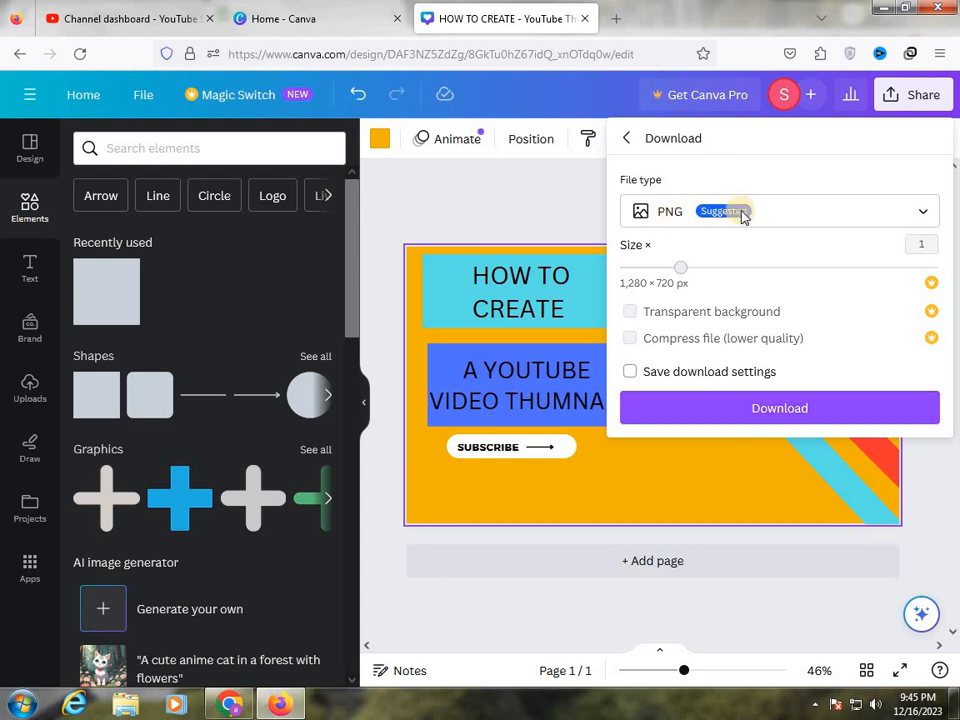